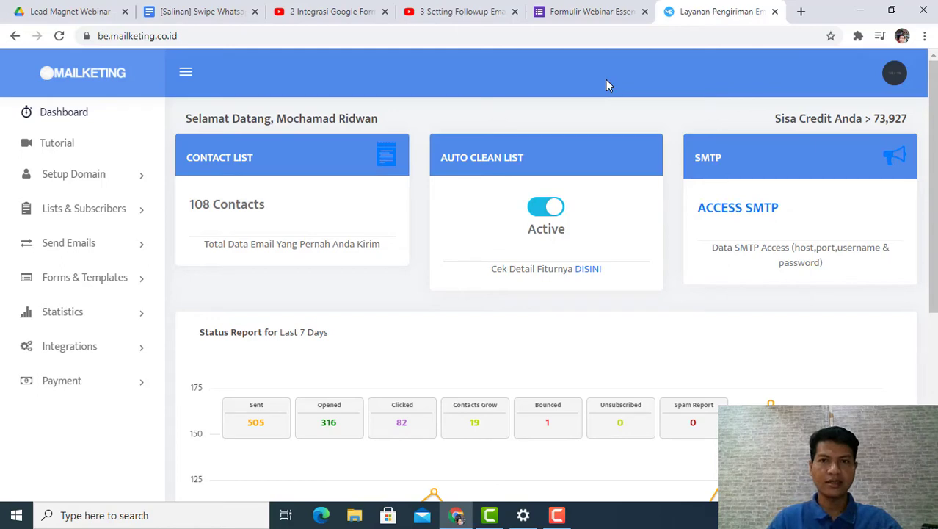
Step: Review the questions in the Formulir Webinar Essenzo form and the Mailketing dashboard overview
left_click(598, 13)
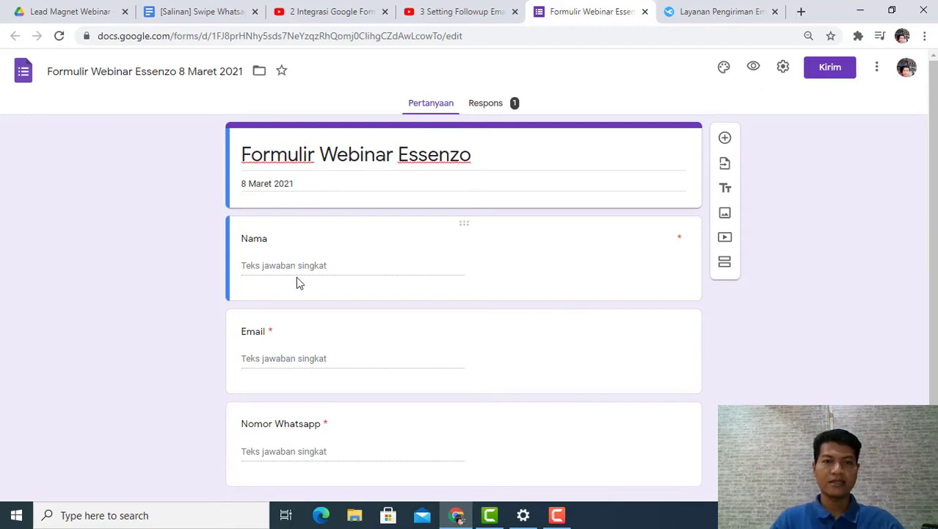
scroll(296, 283, "down", 1)
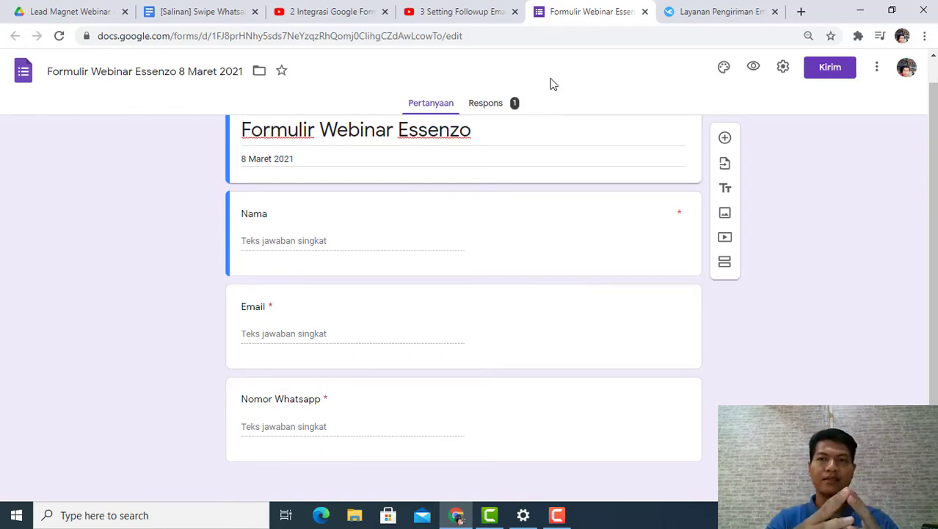
left_click(705, 13)
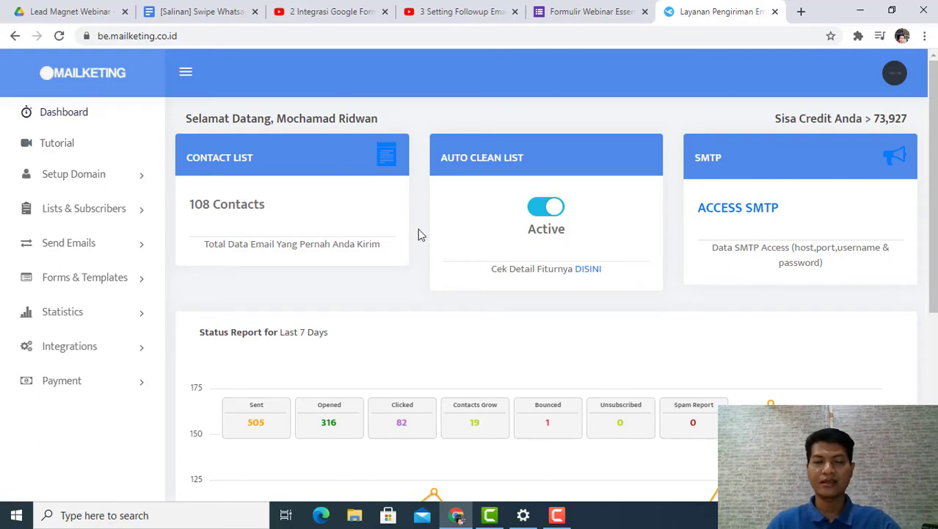
scroll(372, 204, "down", 1)
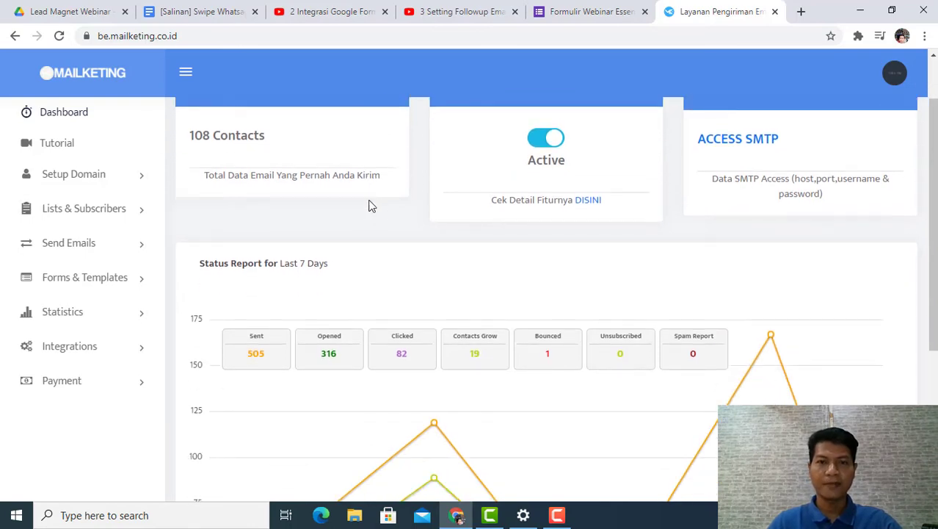
scroll(360, 203, "up", 1)
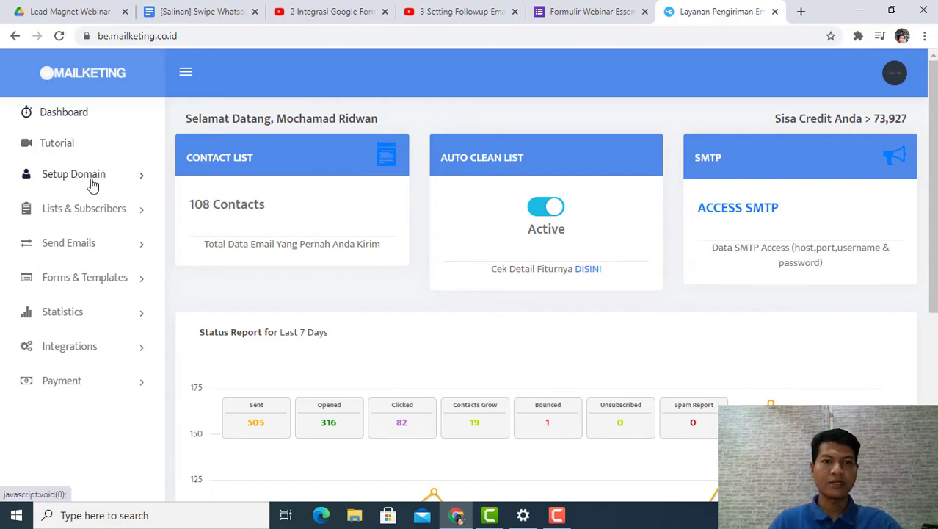
Step: Open the Mailketing tutorial documentation in a new browser tab and browse its guide categories
right_click(58, 146)
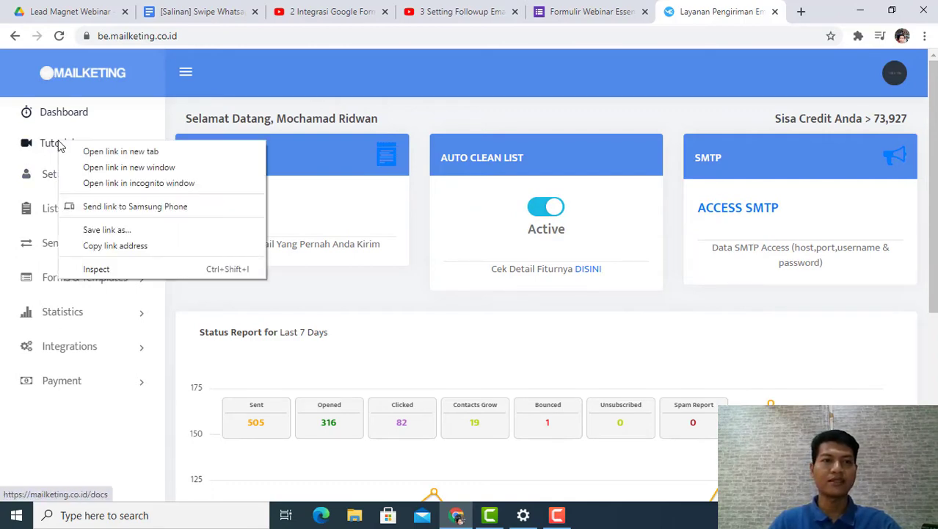
left_click(131, 153)
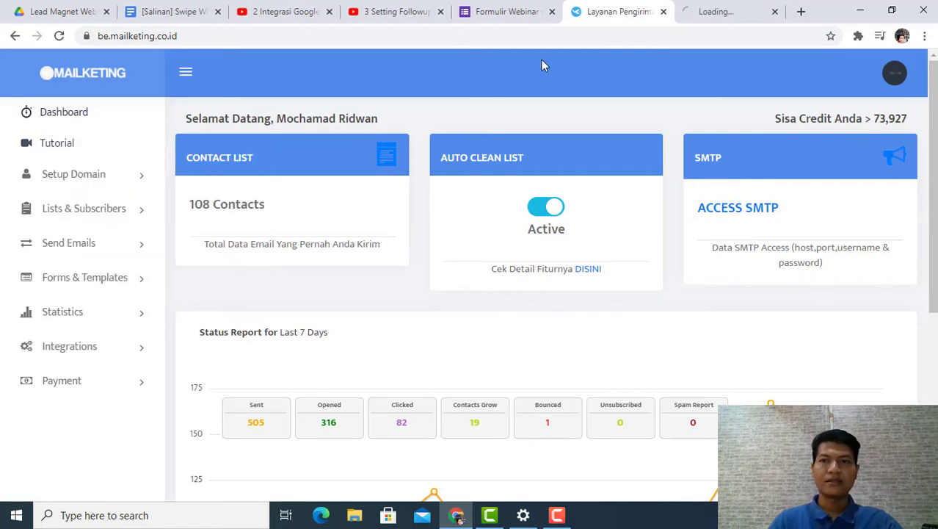
left_click(717, 20)
scroll(587, 275, "down", 3)
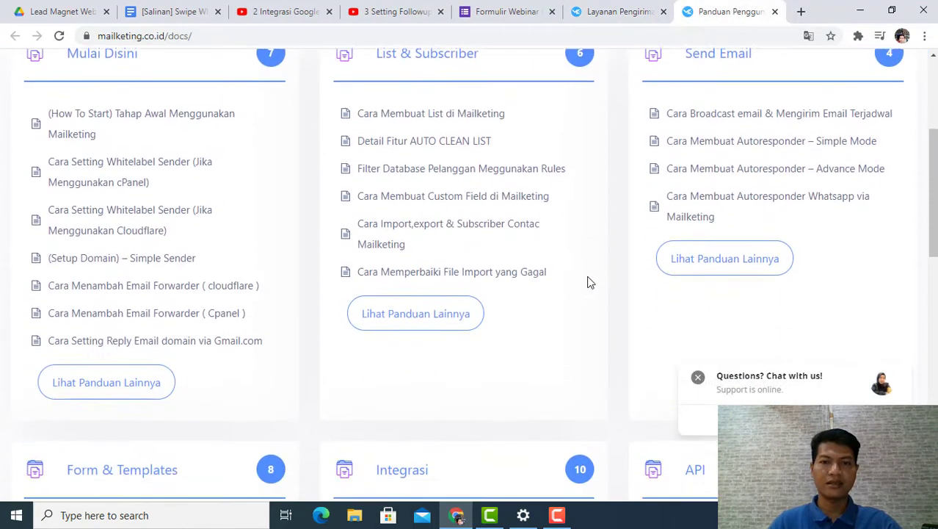
scroll(588, 283, "down", 5)
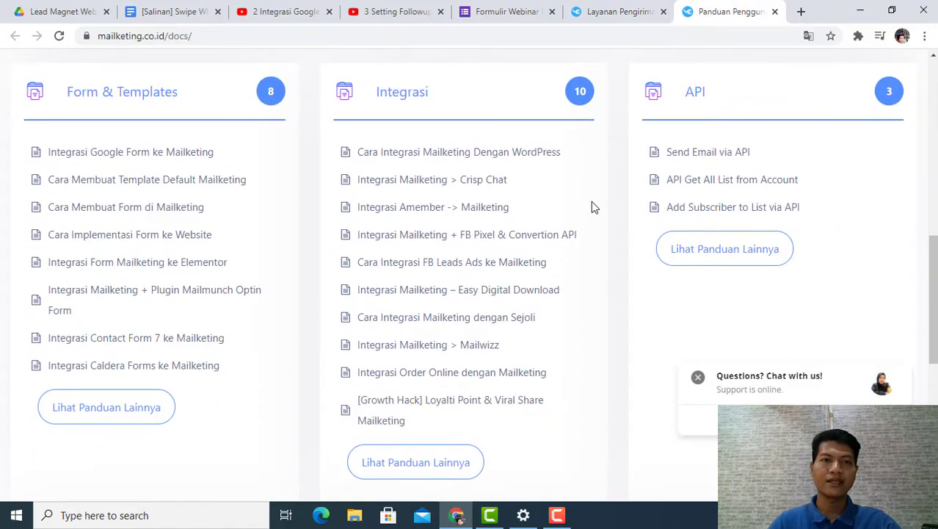
scroll(721, 143, "up", 5)
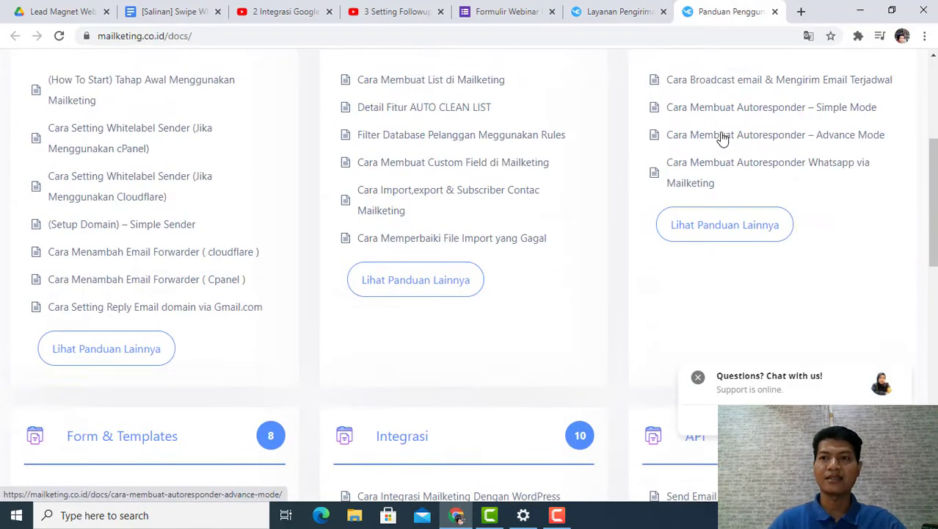
scroll(722, 138, "up", 4)
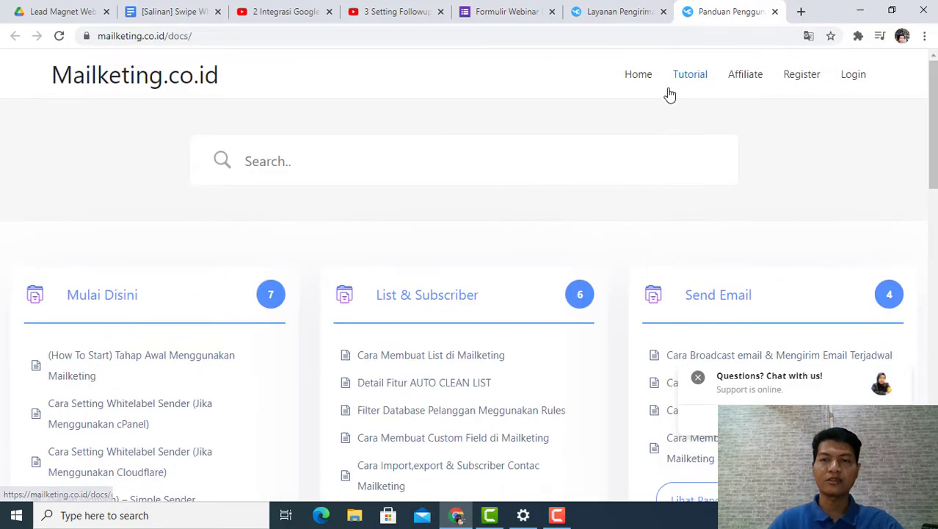
Step: Inspect the Email Application API configuration in the Mailketing account, then return to the dashboard
left_click(633, 22)
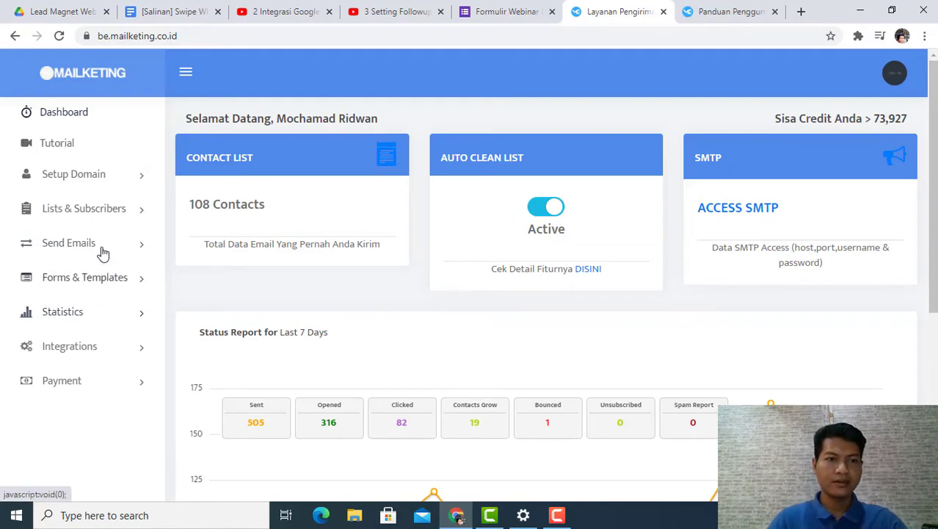
left_click(85, 354)
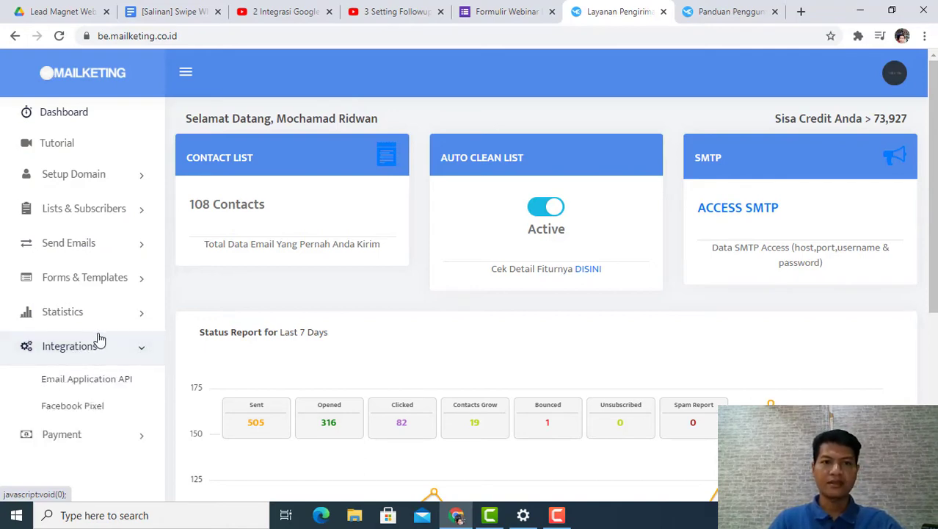
left_click(109, 386)
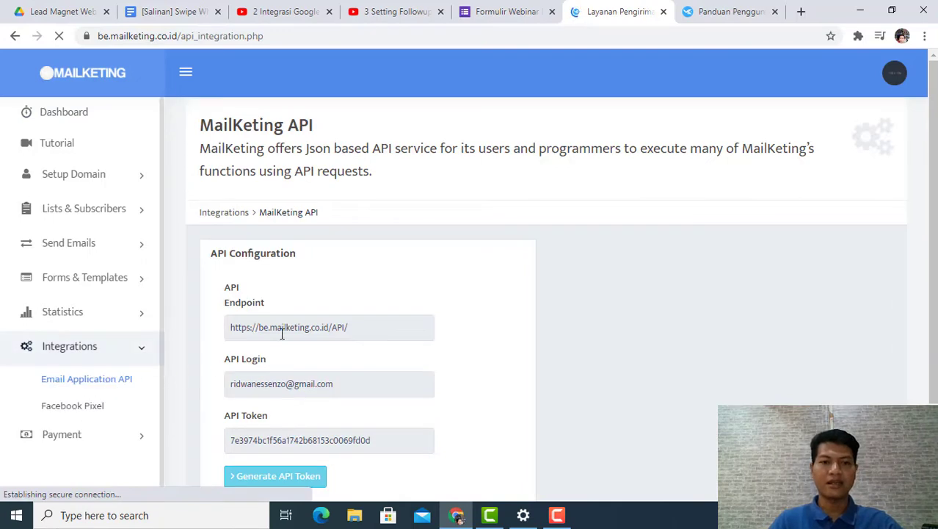
scroll(316, 300, "down", 2)
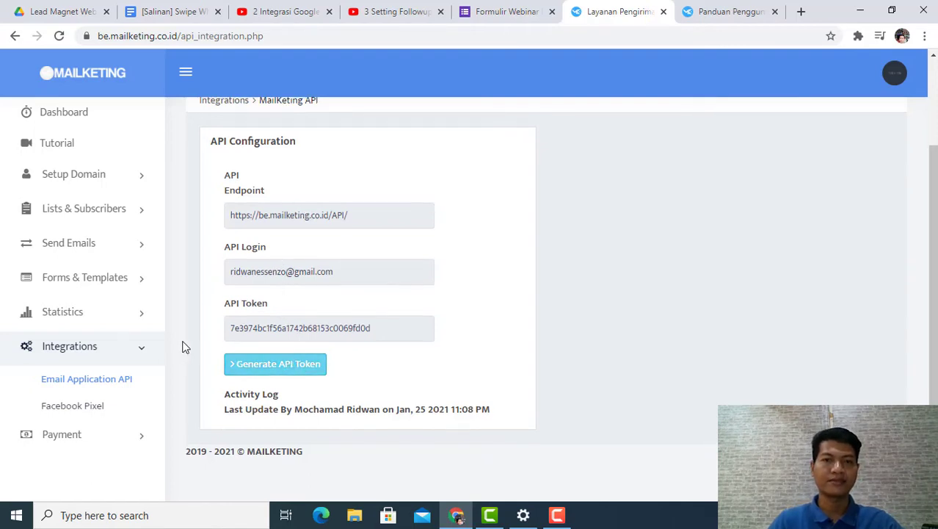
scroll(184, 342, "up", 3)
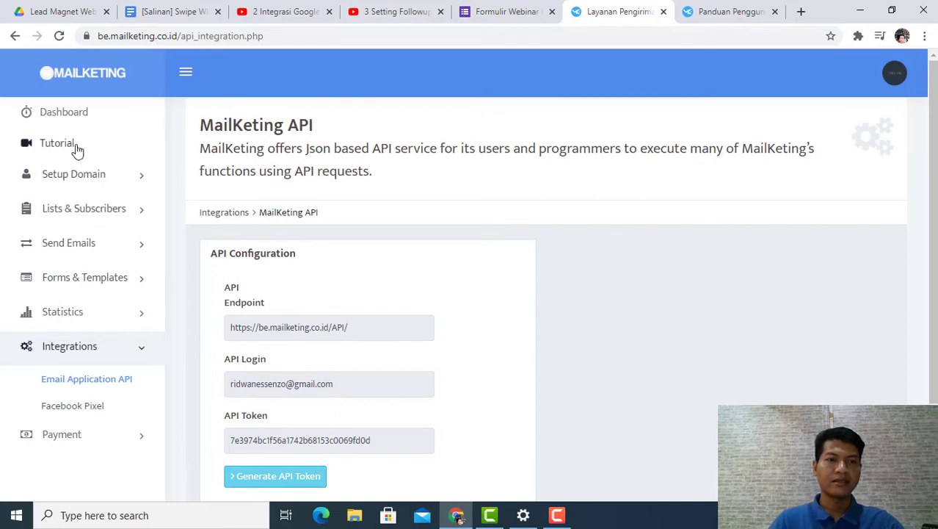
left_click(73, 119)
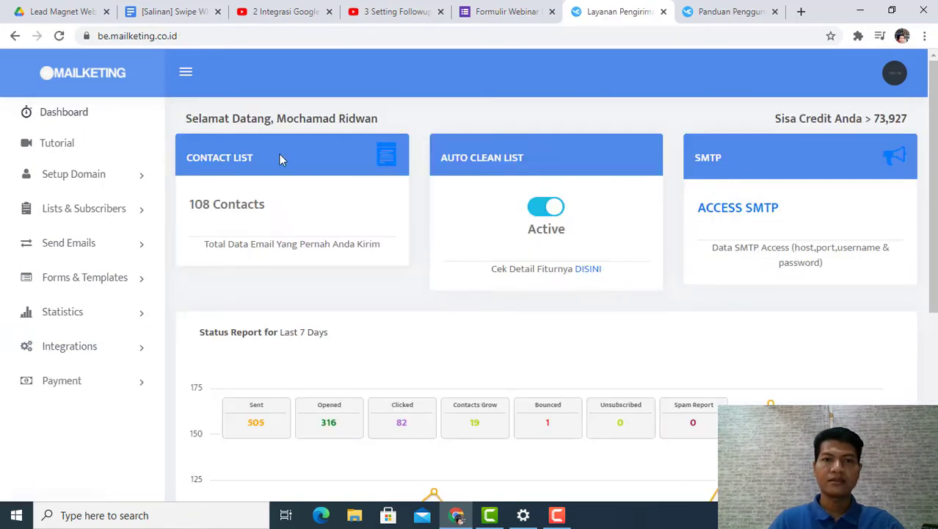
Step: Open the guide "Integrasi Google Form ke Mailketing" from the Form & Templates section of the documentation
left_click(709, 14)
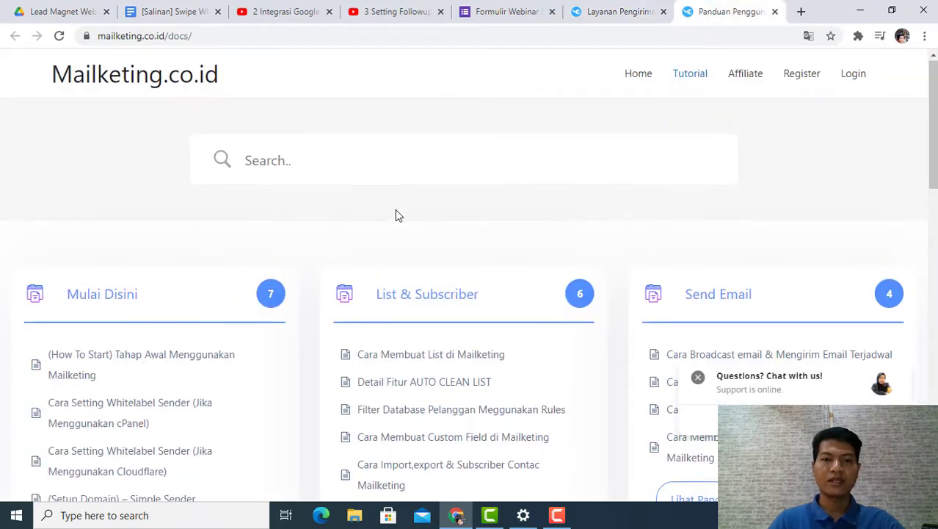
scroll(396, 209, "down", 2)
scroll(401, 208, "down", 2)
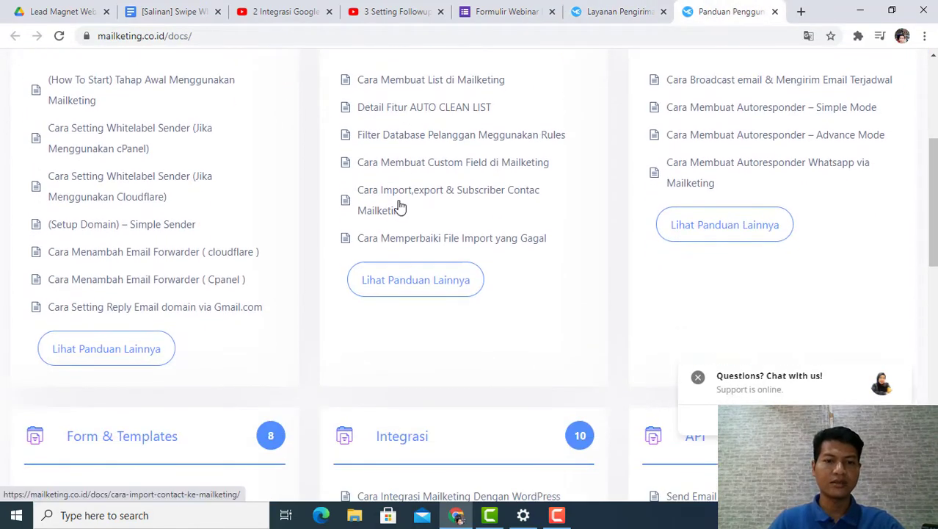
scroll(403, 205, "down", 3)
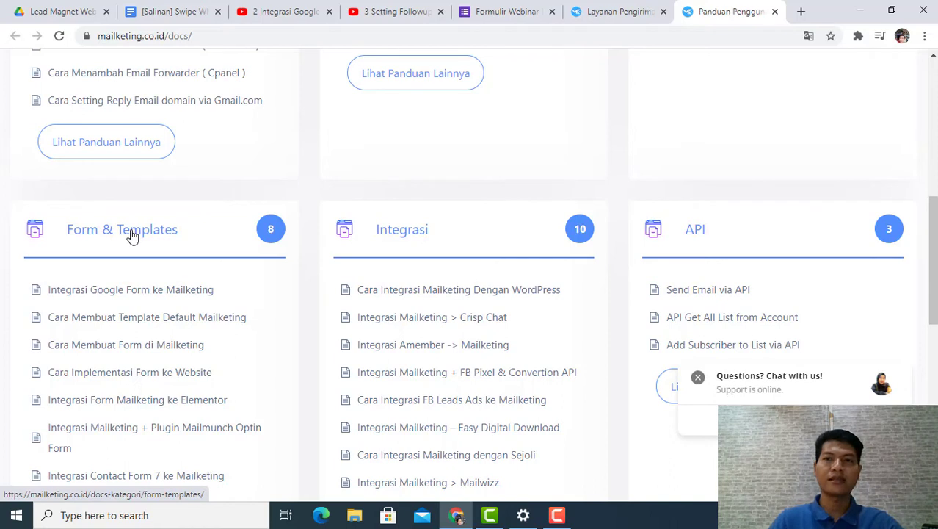
left_click(111, 292)
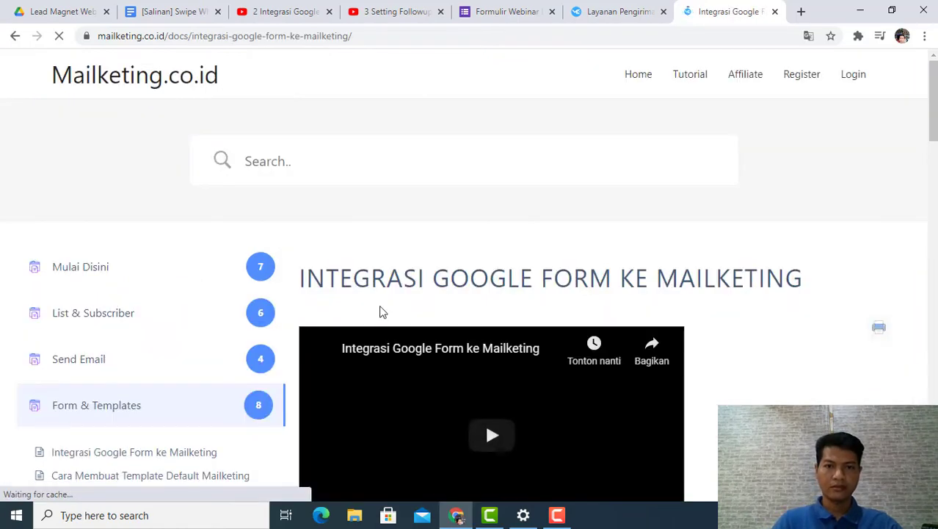
Step: Dismiss the support chat pop-up and copy the entire Script GS code block from the integration guide
scroll(379, 310, "down", 5)
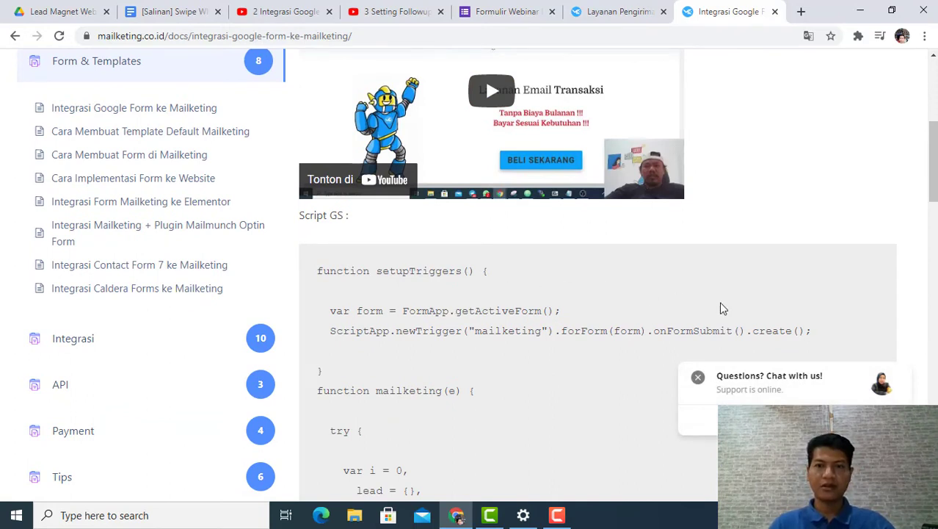
left_click(697, 376)
scroll(482, 294, "down", 2)
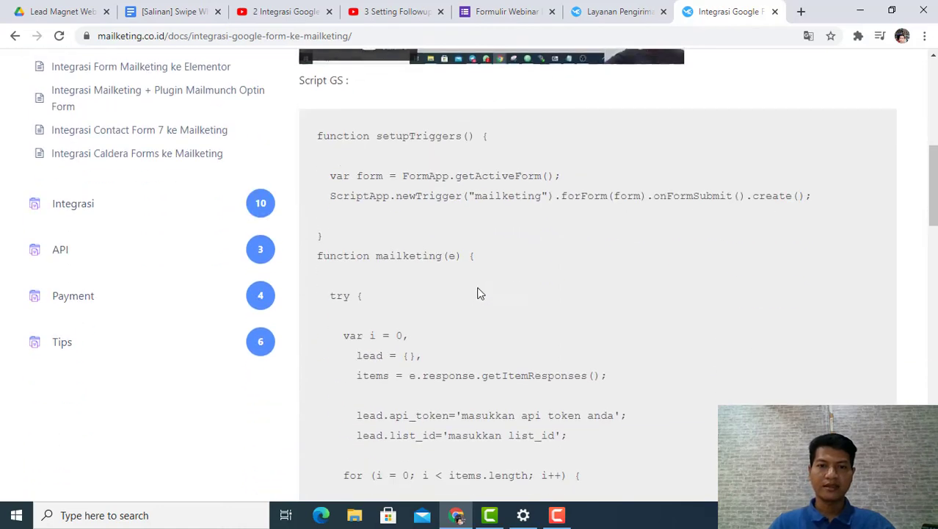
left_click_drag(331, 159, 532, 344)
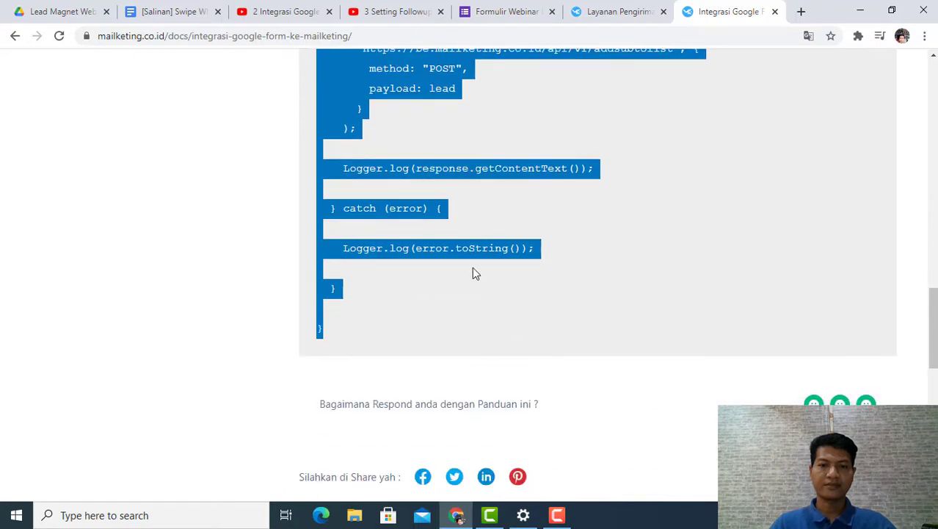
right_click(437, 171)
left_click(470, 181)
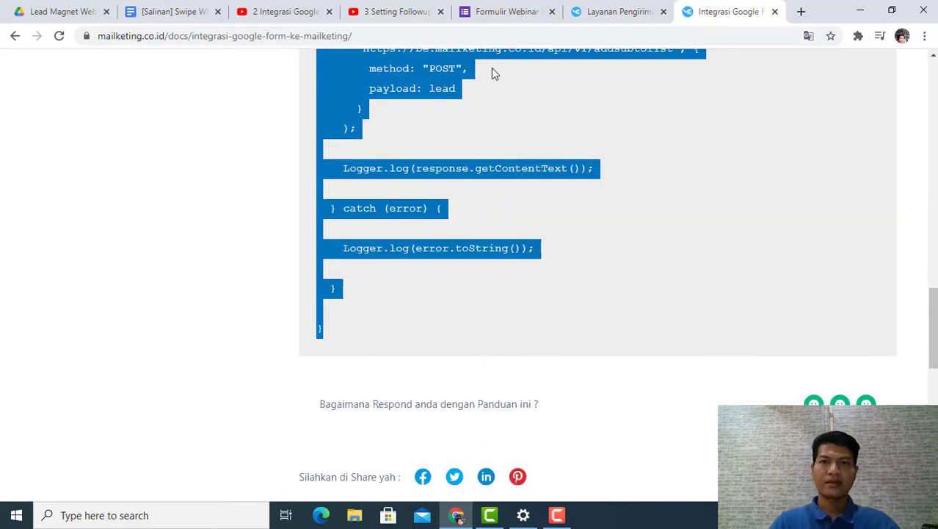
Step: Open the script editor for the Formulir Webinar Essenzo 8 Maret 2021 form
left_click(510, 15)
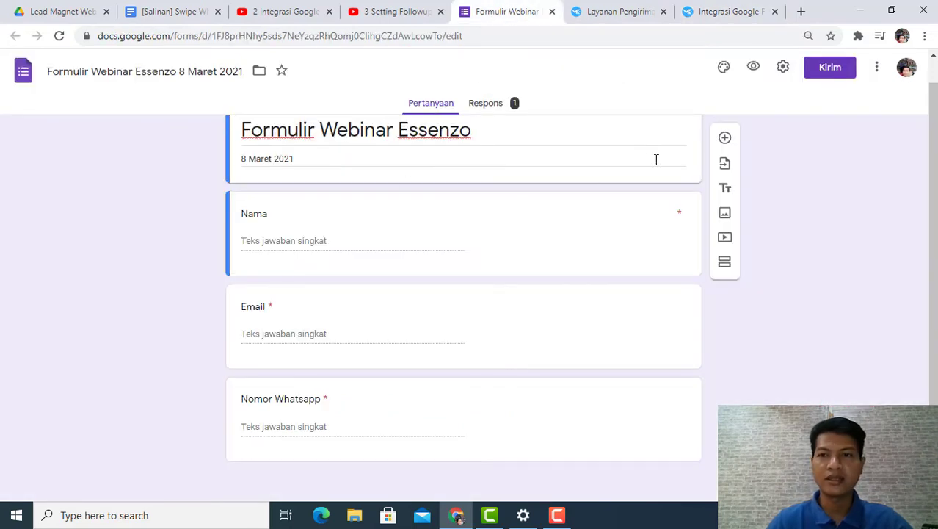
scroll(647, 144, "up", 1)
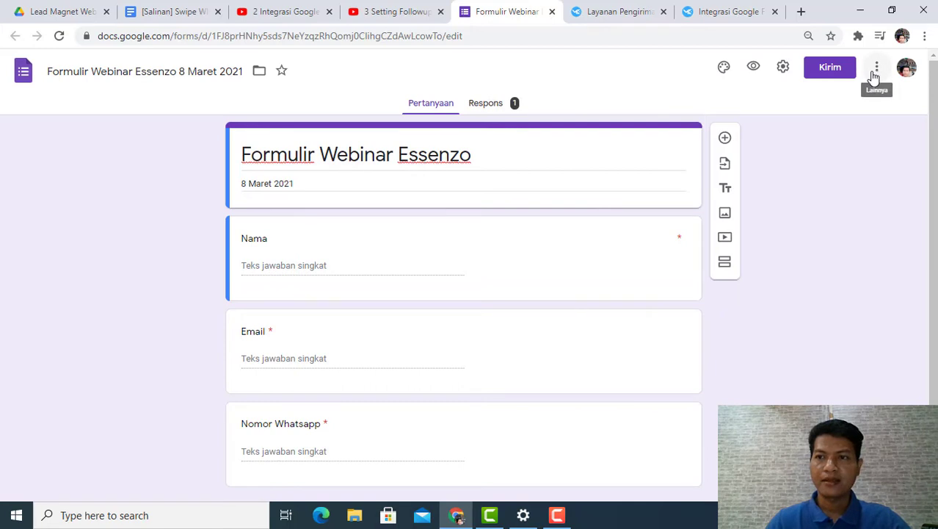
left_click(875, 74)
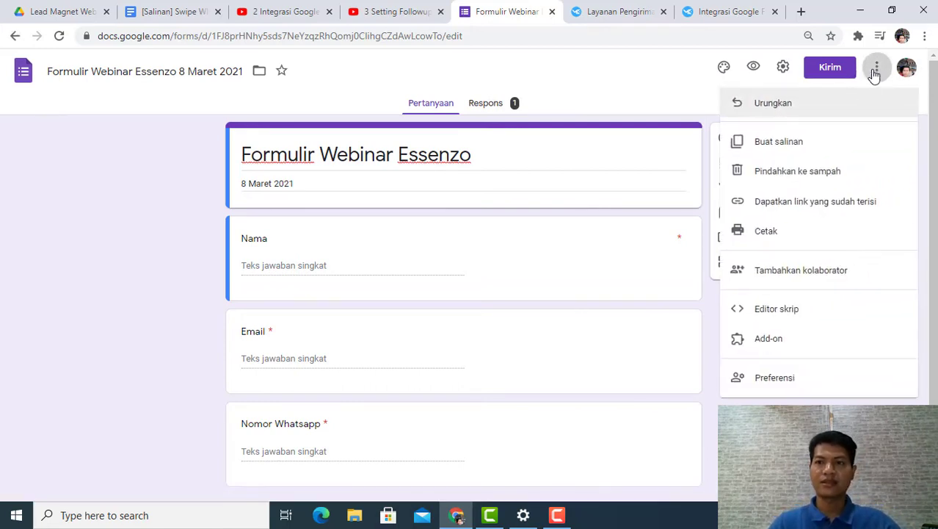
left_click(781, 317)
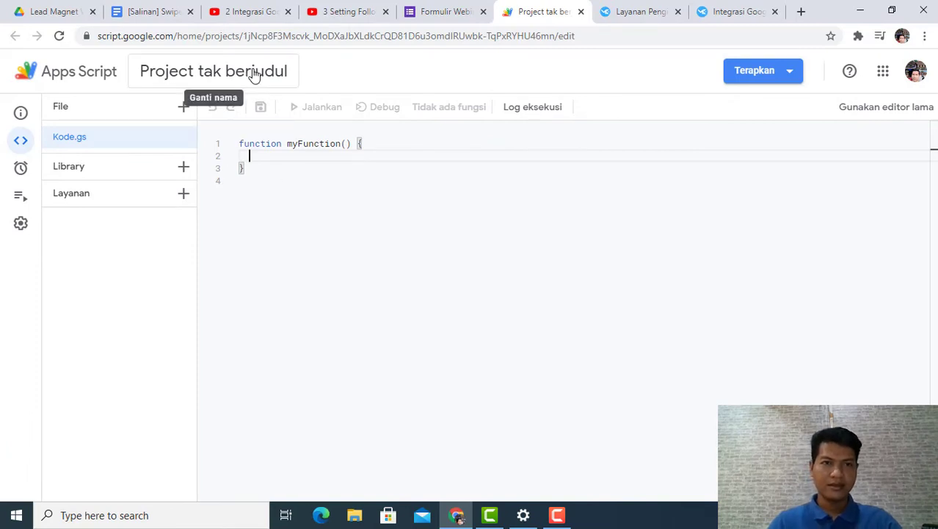
Step: Rename the untitled script project as "Project webinar Essenzo"
left_click(283, 77)
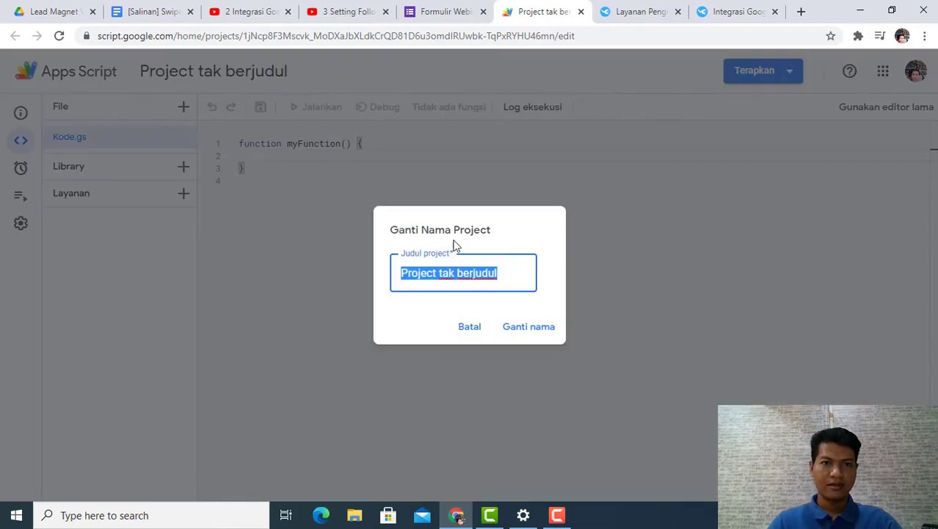
left_click(528, 260)
key("BackSpace")
key("BackSpace")
key("BackSpace")
key("BackSpace")
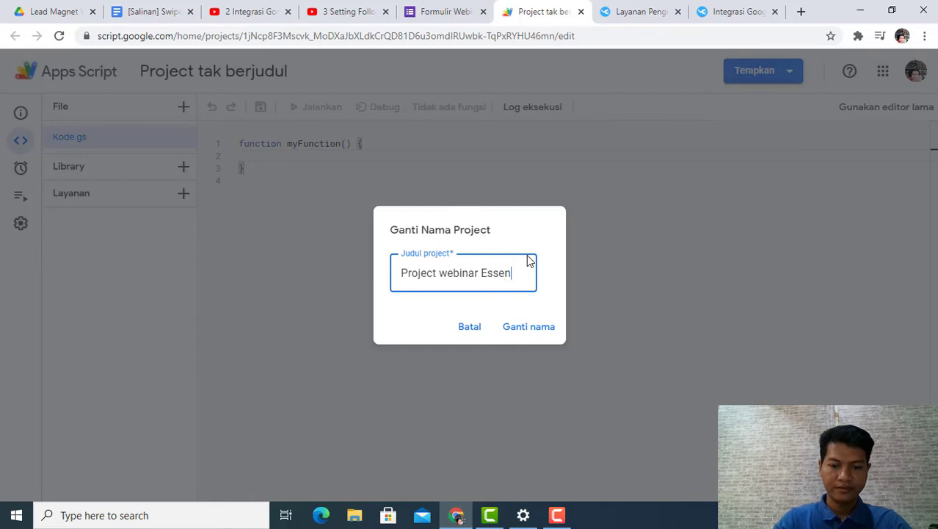
left_click(535, 328)
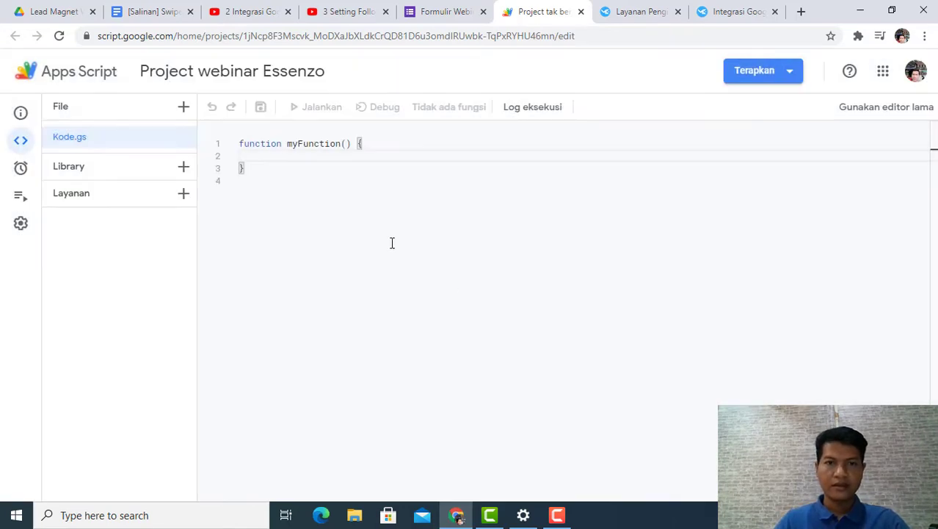
Step: Delete all of the default myFunction code from the Kode.gs file
left_click(282, 168)
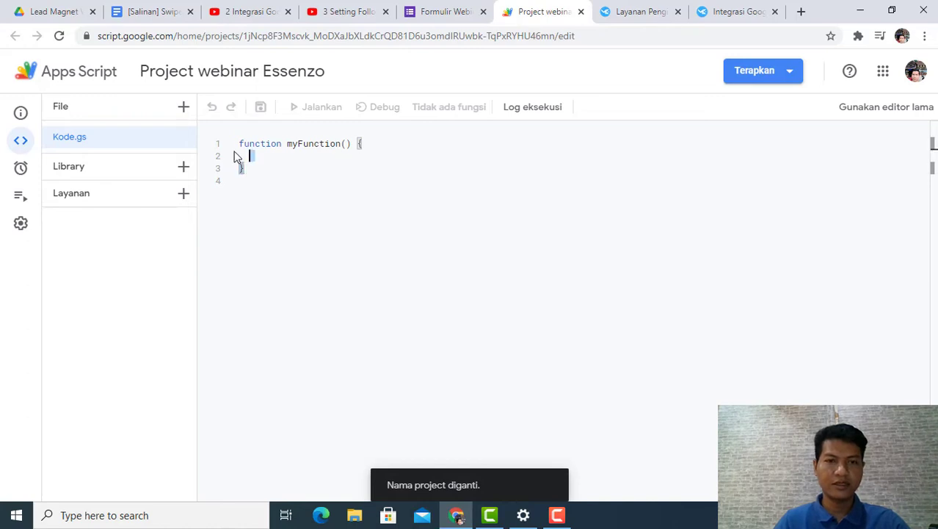
key("ctrl+a")
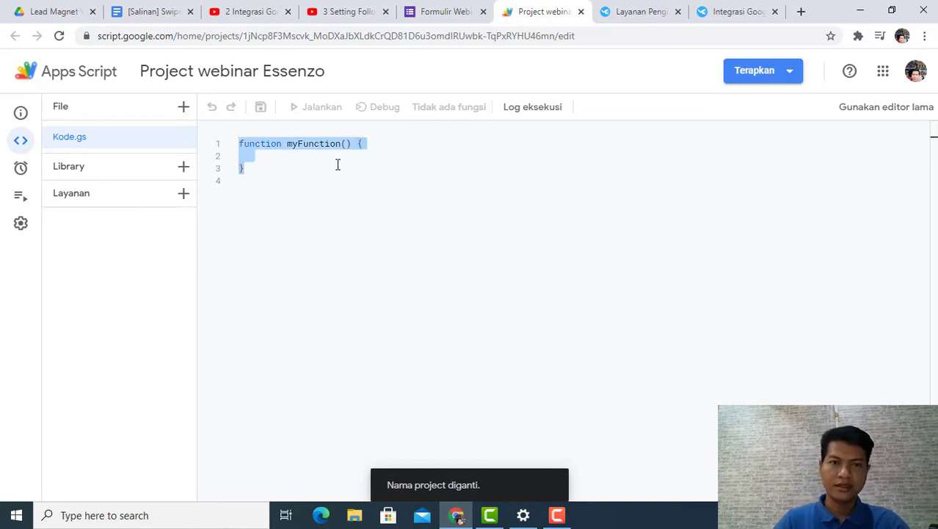
right_click(334, 142)
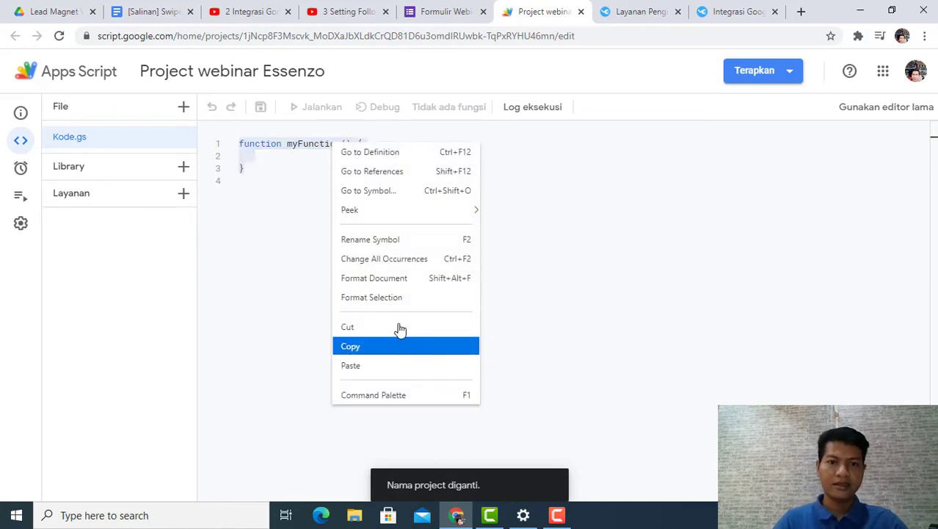
left_click(533, 229)
key("ctrl+a")
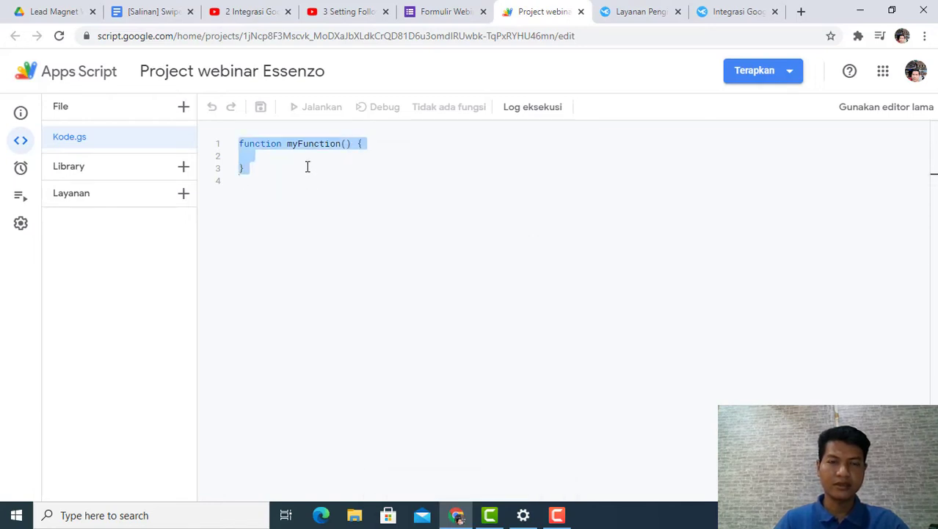
key("BackSpace")
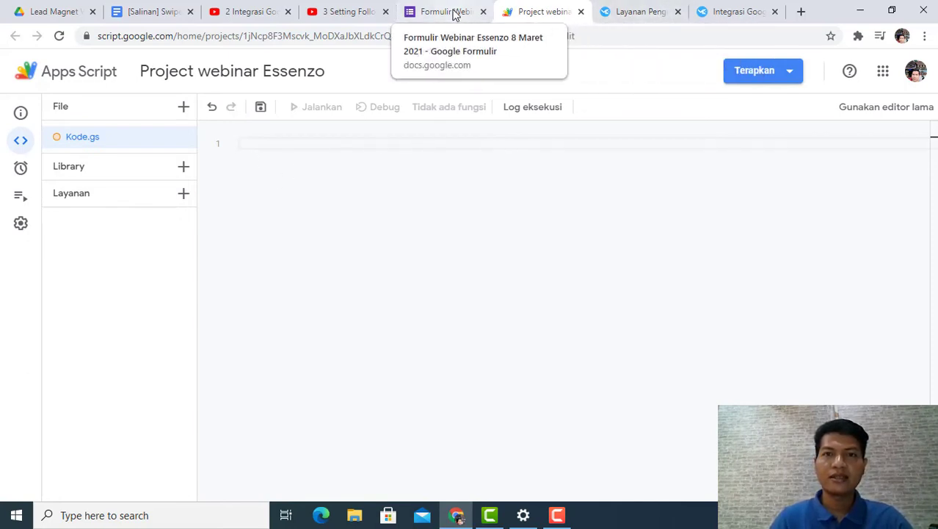
Step: Copy the selected script code from the Mailketing integration guide and paste it into the empty Kode.gs file in Apps Script
left_click(730, 14)
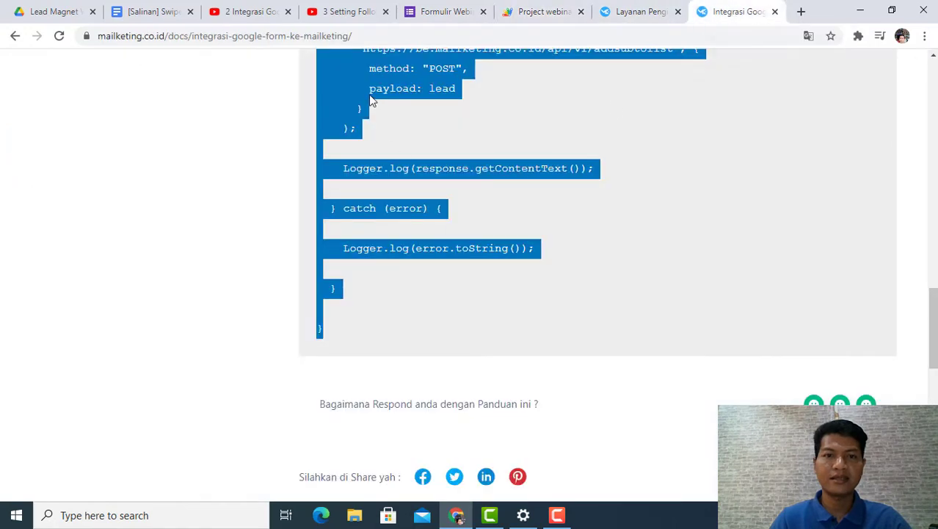
right_click(368, 84)
left_click(389, 94)
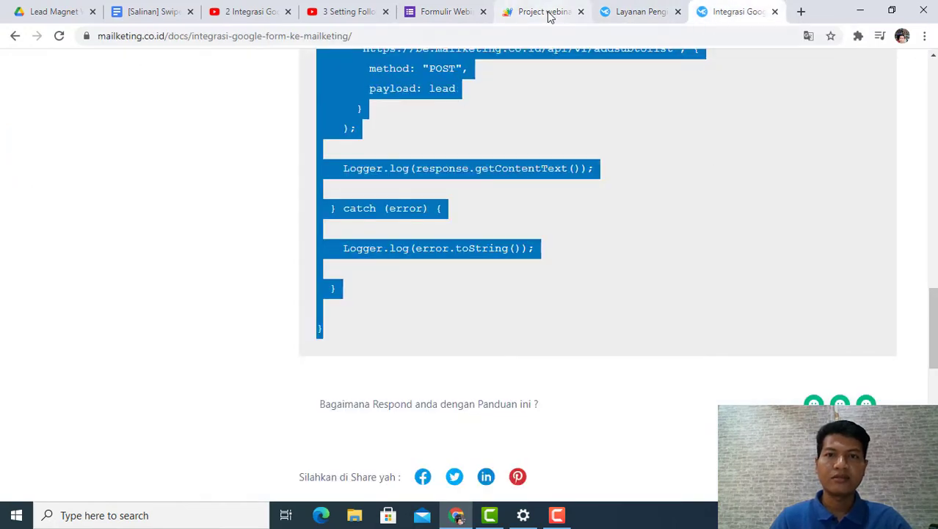
left_click(523, 16)
key("ctrl+v")
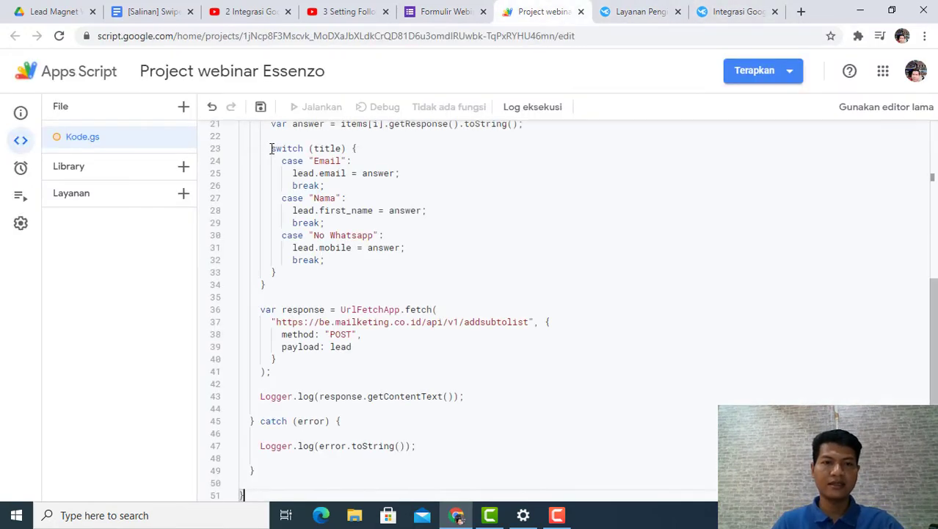
scroll(351, 295, "up", 1)
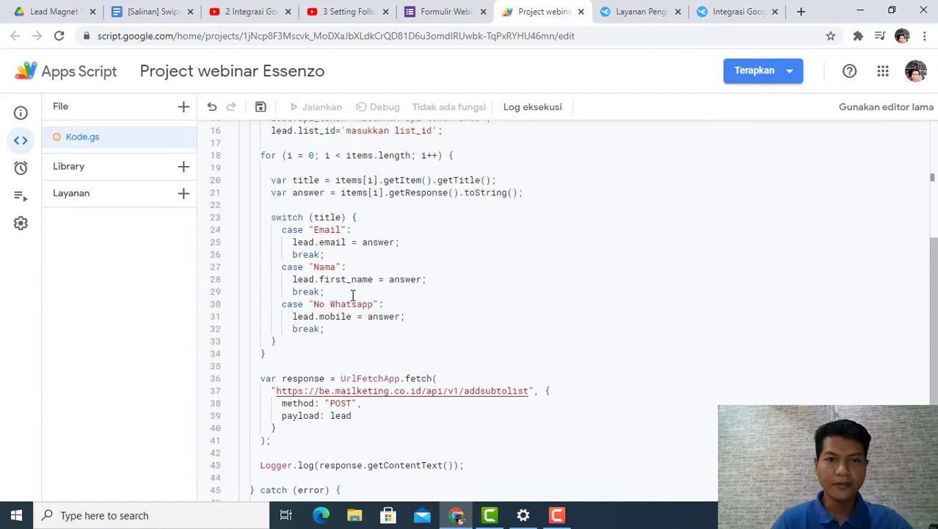
scroll(374, 263, "up", 1)
scroll(374, 263, "up", 1)
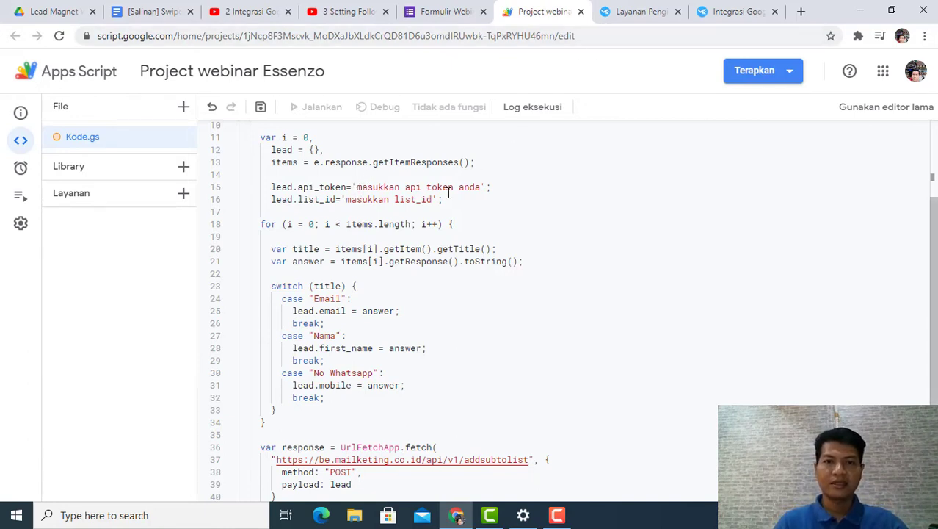
Step: Open the Email Application API page in the Mailketing dashboard and copy the API token
left_click(628, 12)
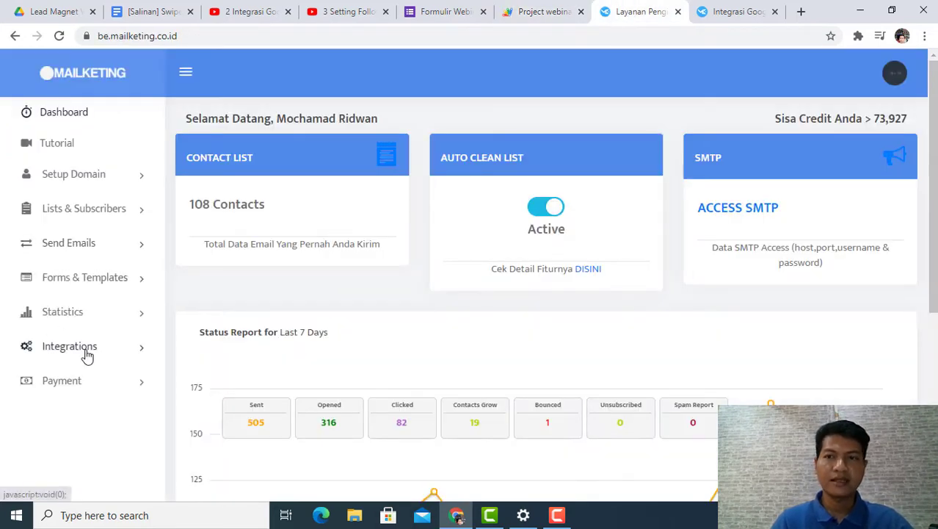
left_click(721, 10)
left_click(663, 12)
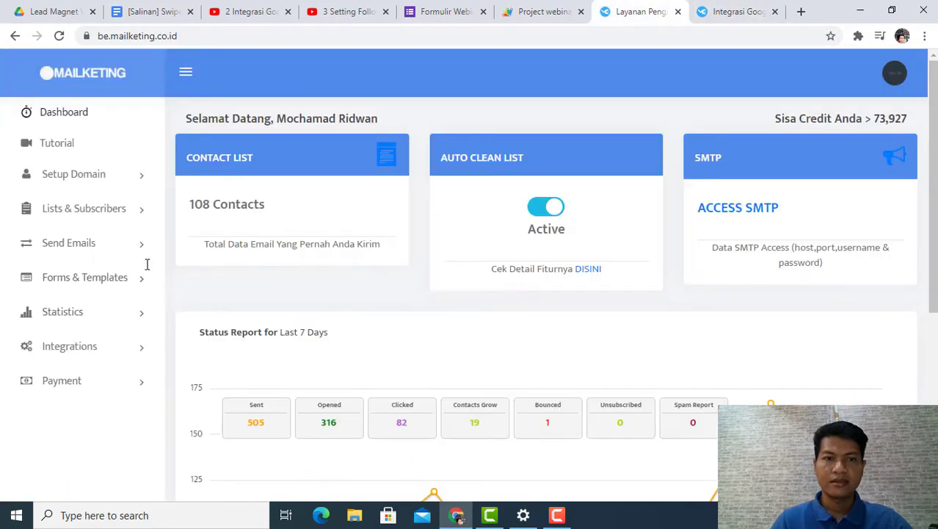
left_click(89, 356)
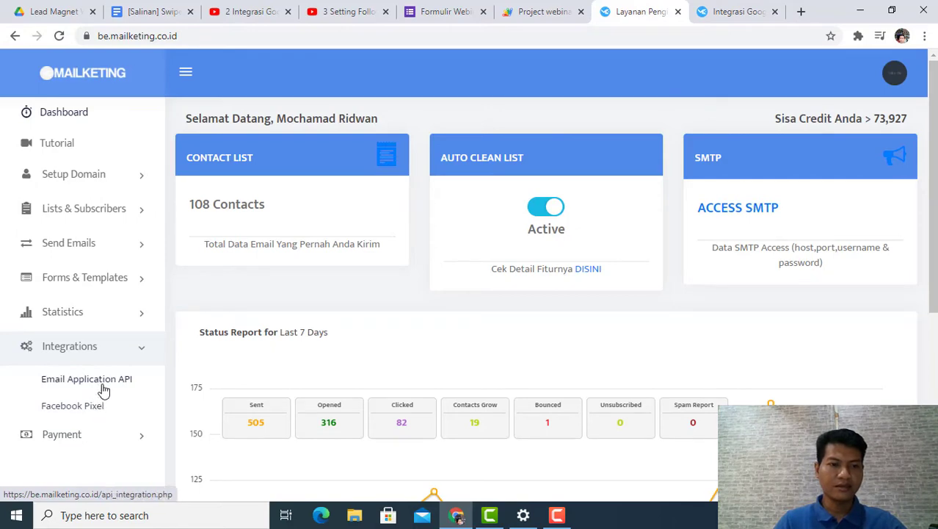
left_click(104, 389)
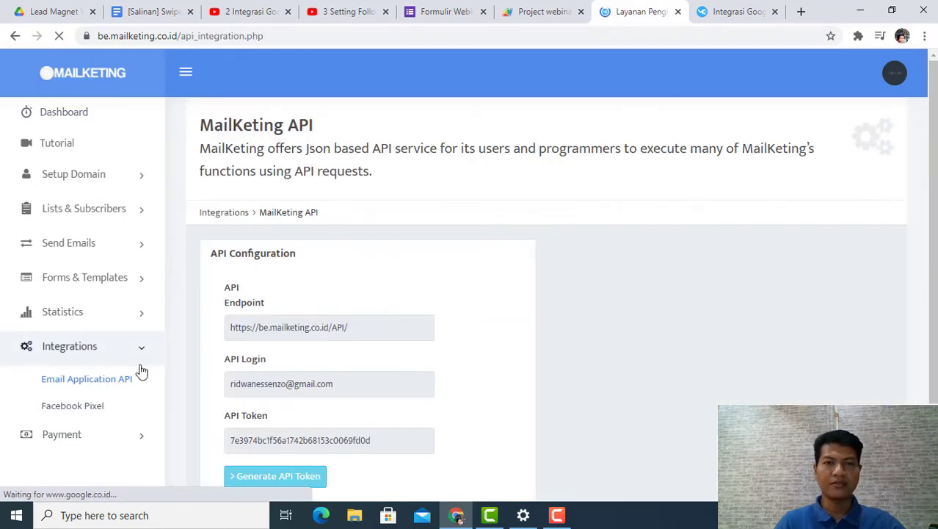
scroll(337, 315, "down", 3)
left_click_drag(371, 327, 230, 334)
right_click(273, 332)
left_click(301, 342)
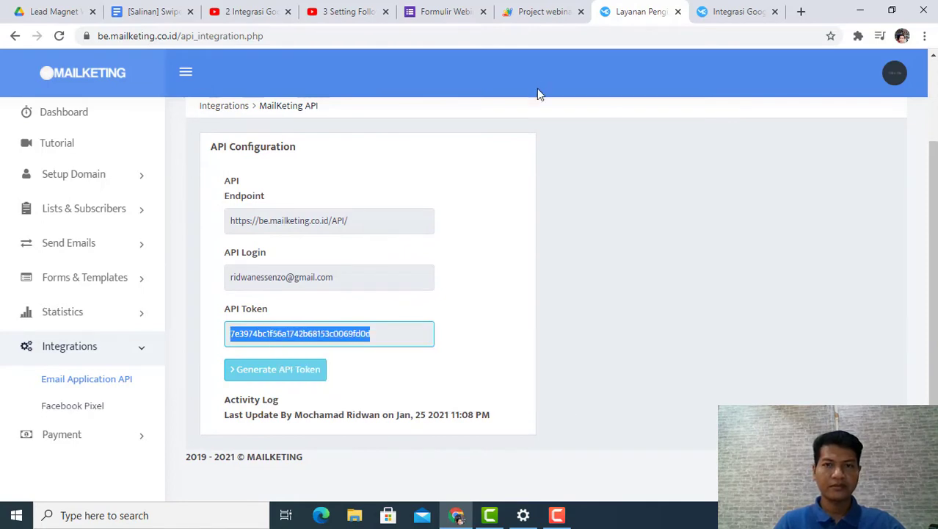
Step: Replace the api_token placeholder text in the Apps Script code with the copied Mailketing API token
left_click(523, 16)
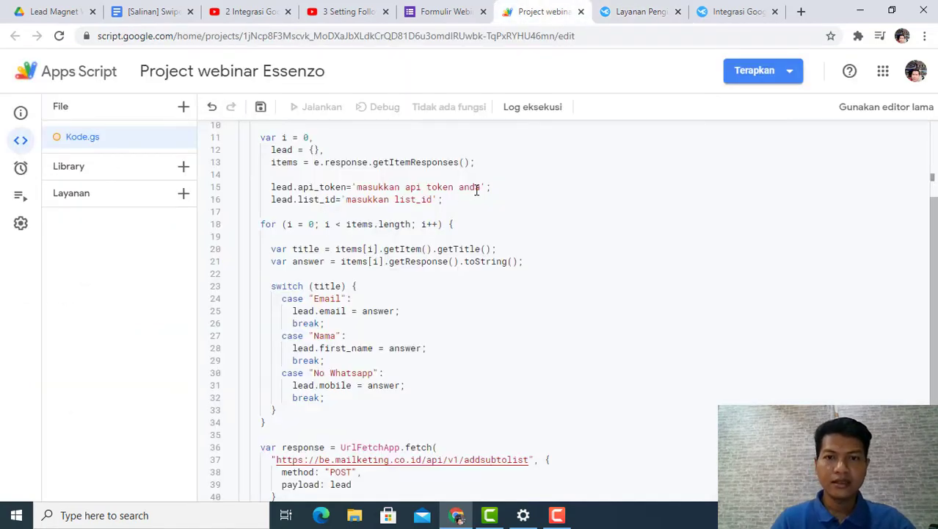
left_click_drag(480, 188, 361, 188)
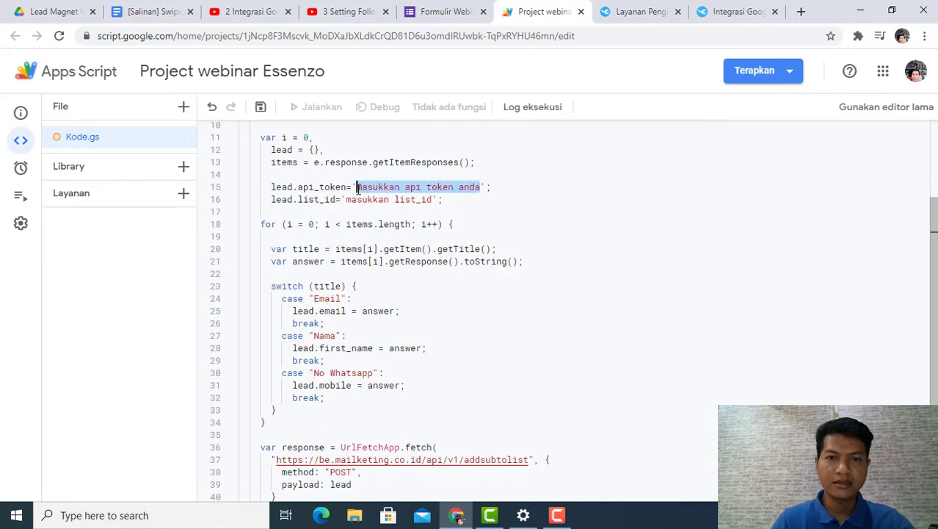
key("BackSpace")
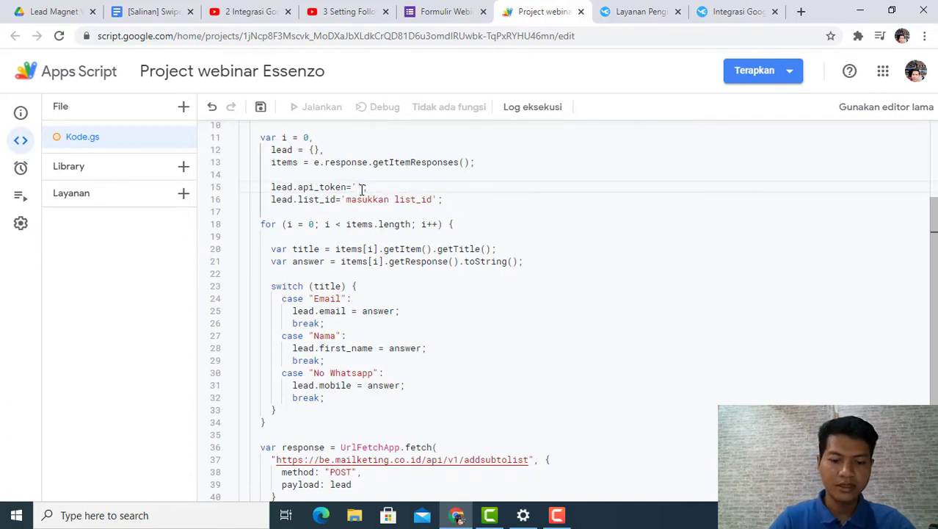
key("ctrl+v")
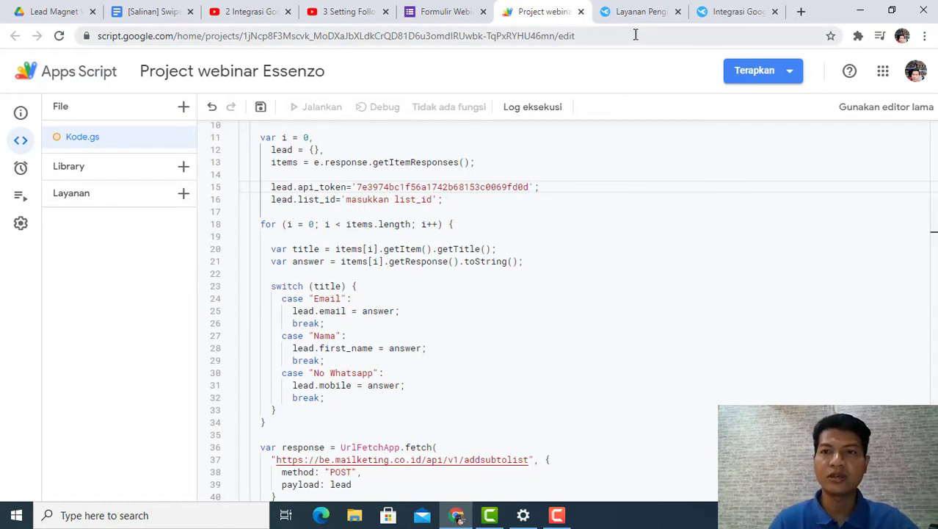
Step: Go to the subscriber lists in Mailketing and start creating a new list
left_click(646, 13)
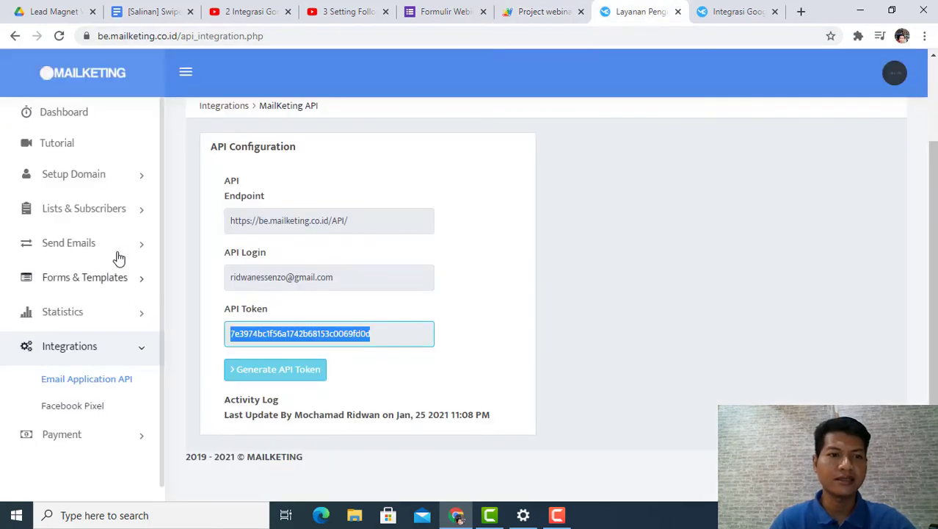
left_click(89, 215)
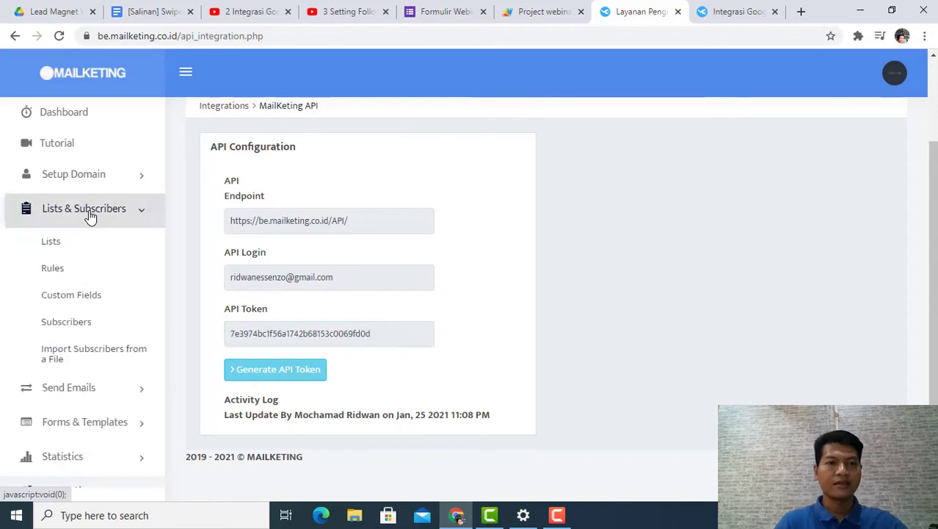
left_click(60, 251)
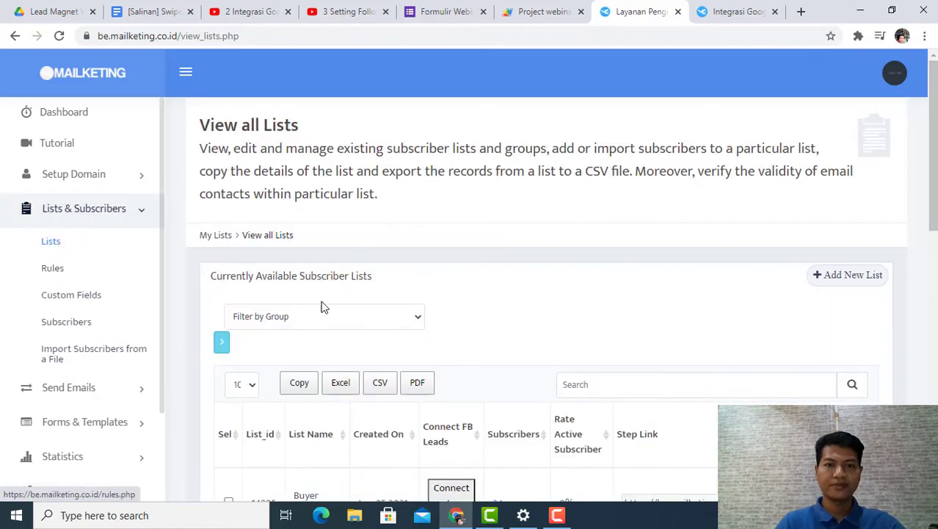
scroll(454, 323, "down", 1)
scroll(454, 323, "down", 3)
scroll(623, 323, "up", 5)
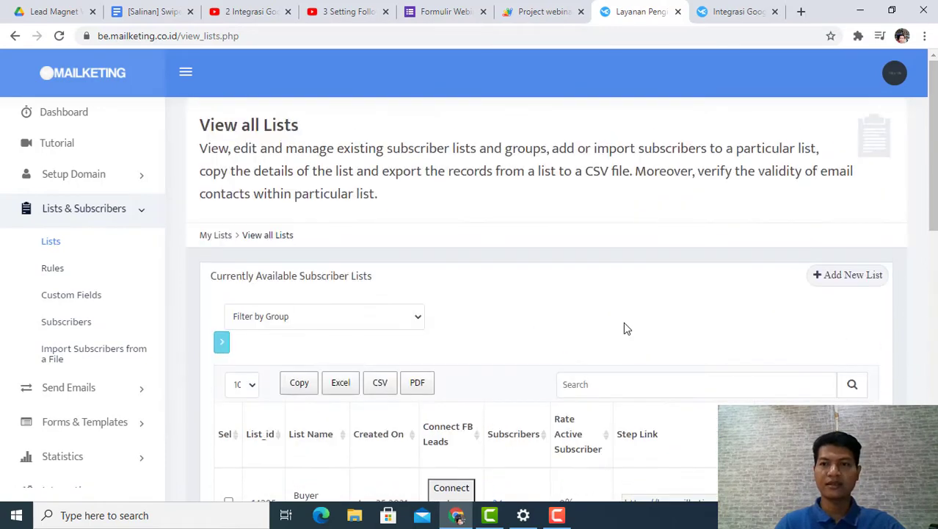
left_click(848, 276)
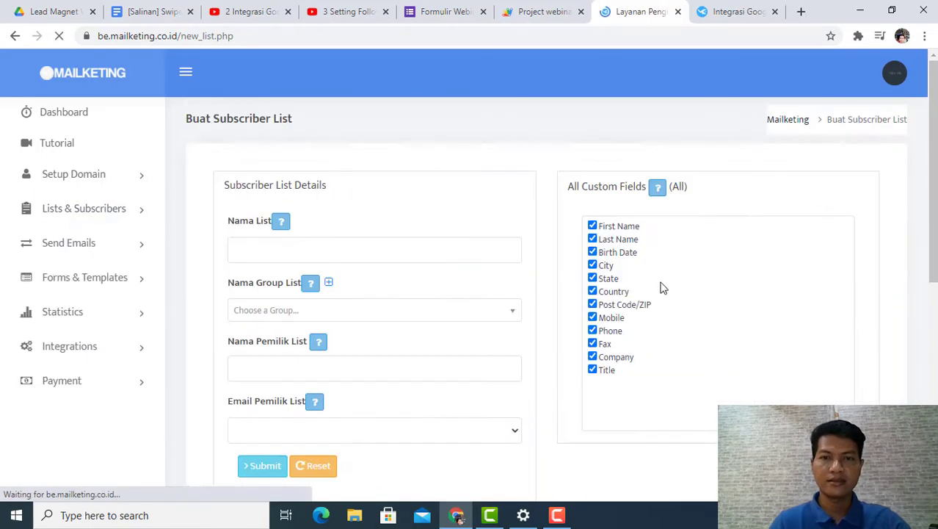
Step: Name the new subscriber list "Webinar Essenzo"
left_click(298, 251)
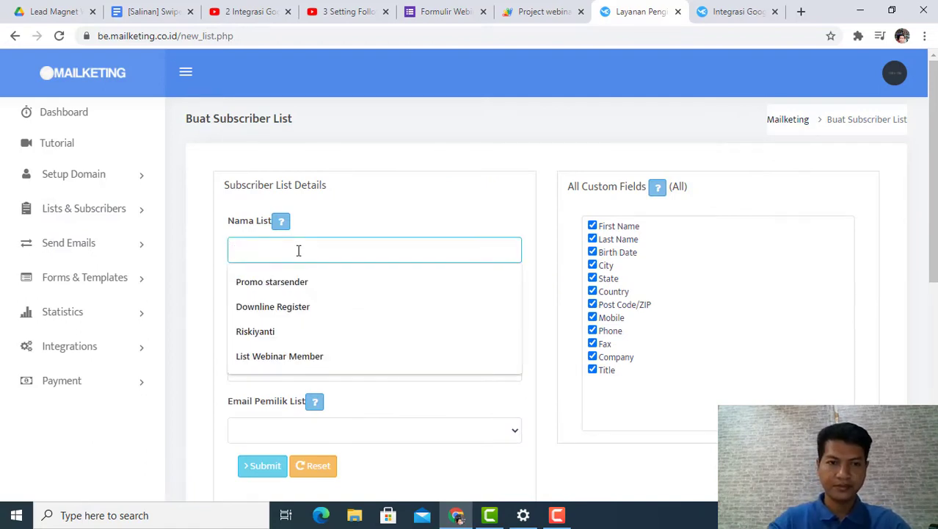
type("We")
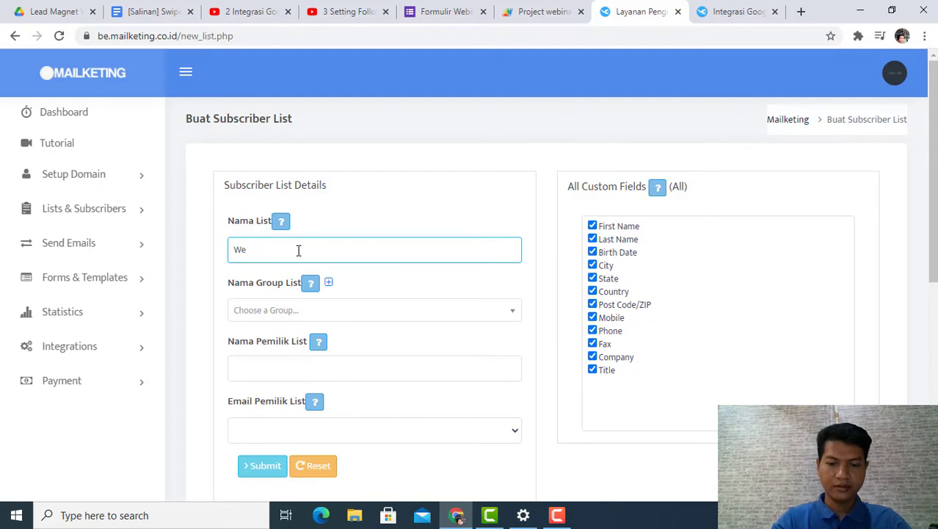
type("binar ")
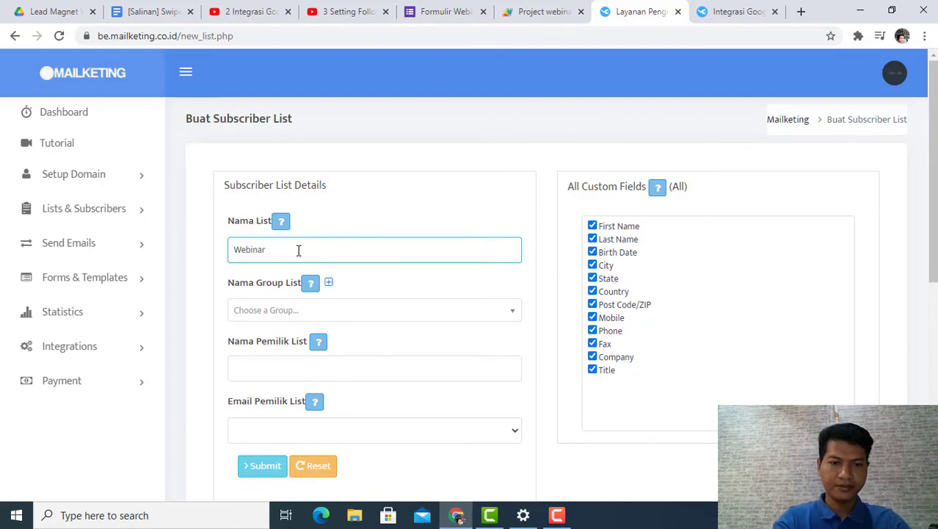
type("Essenz")
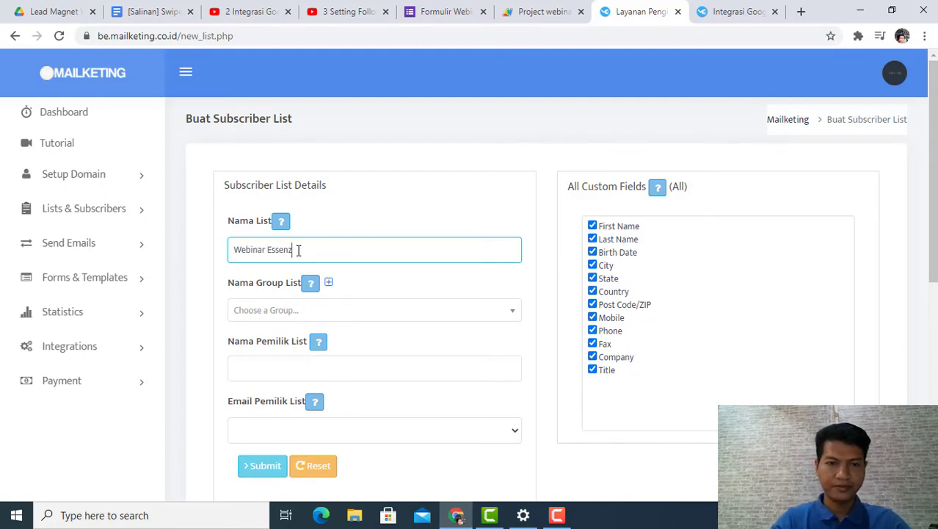
type("o")
left_click(284, 316)
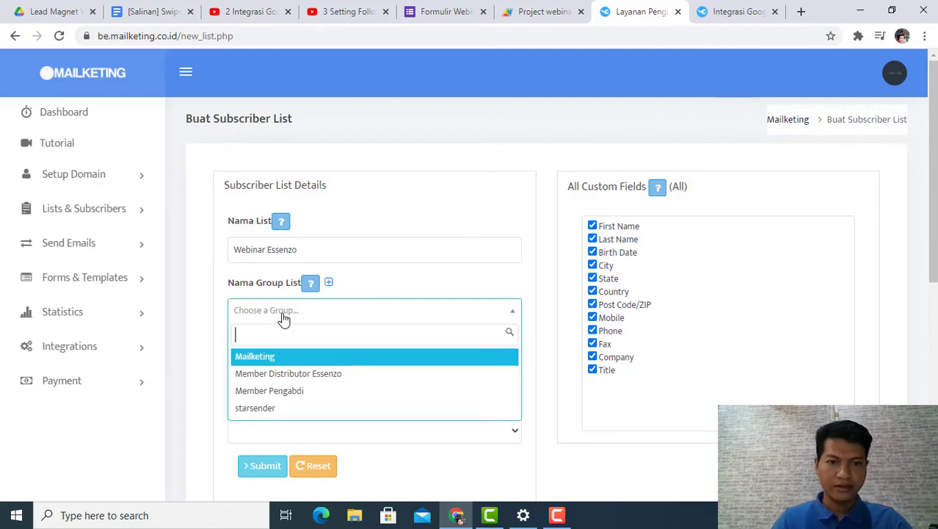
scroll(283, 326, "down", 1)
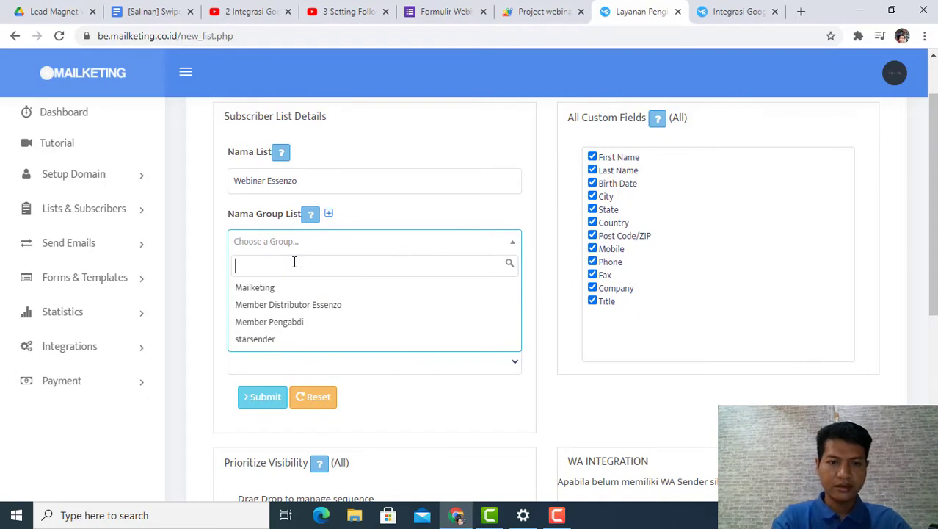
type("We")
key("BackSpace")
key("BackSpace")
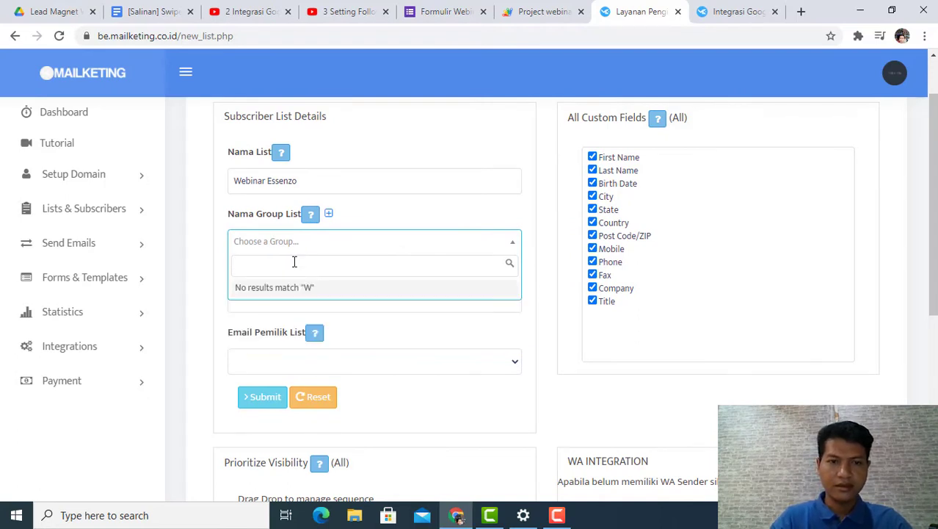
left_click(400, 216)
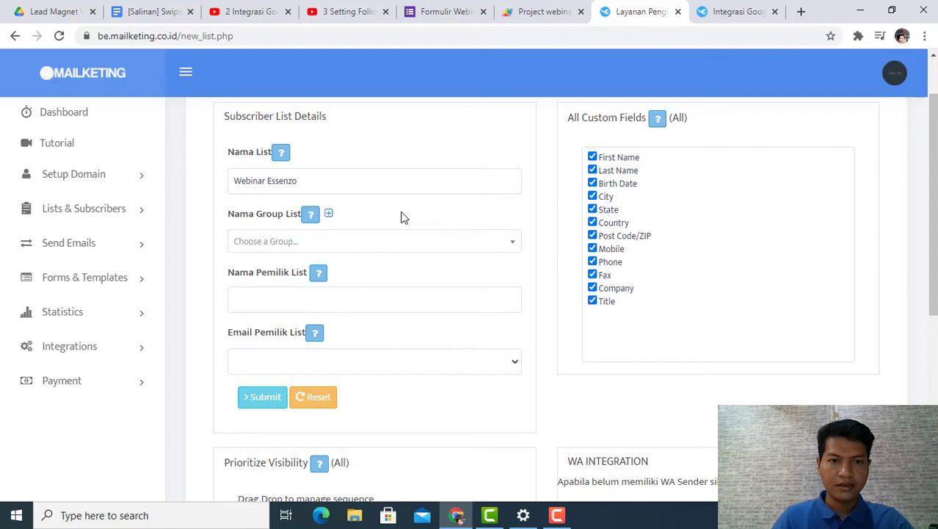
Step: Add a new list group named "Webinar Essenzo" for the subscriber list and close the group form
left_click(329, 213)
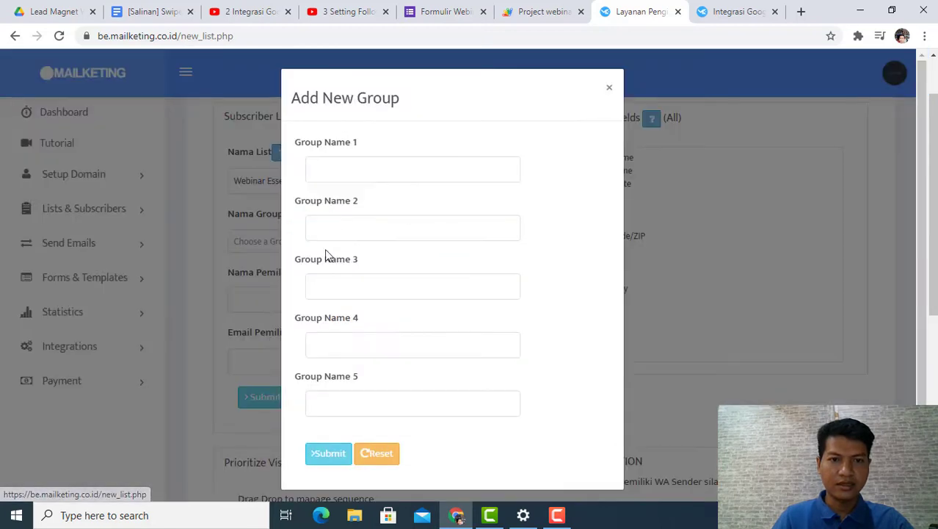
left_click(355, 176)
type("We")
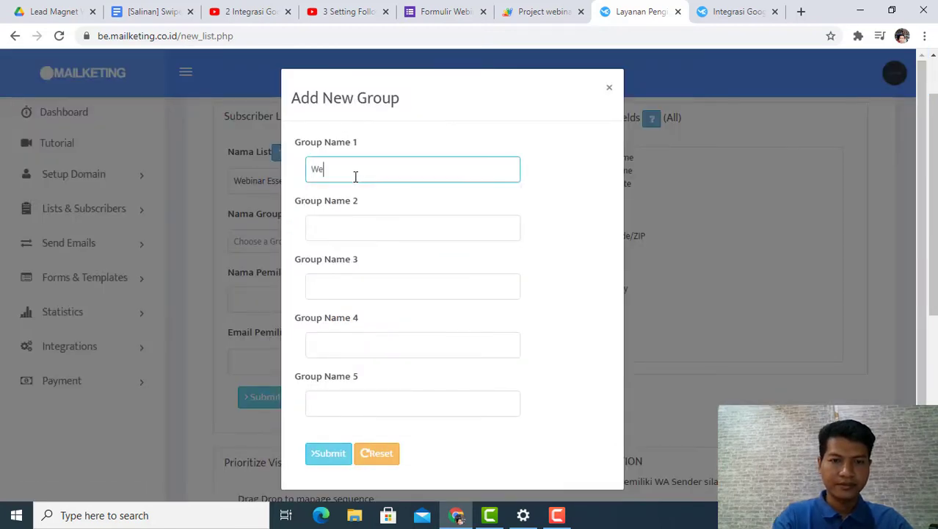
type("binar")
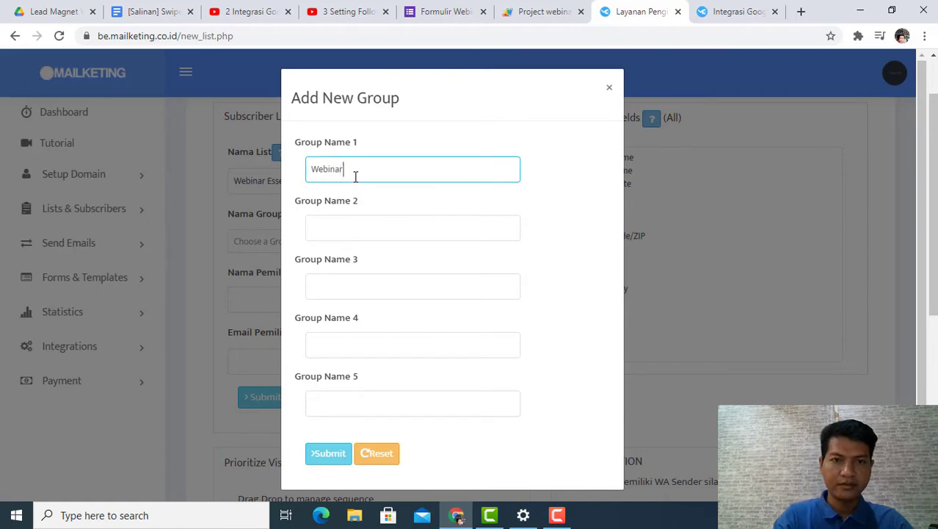
type(" Essenzo")
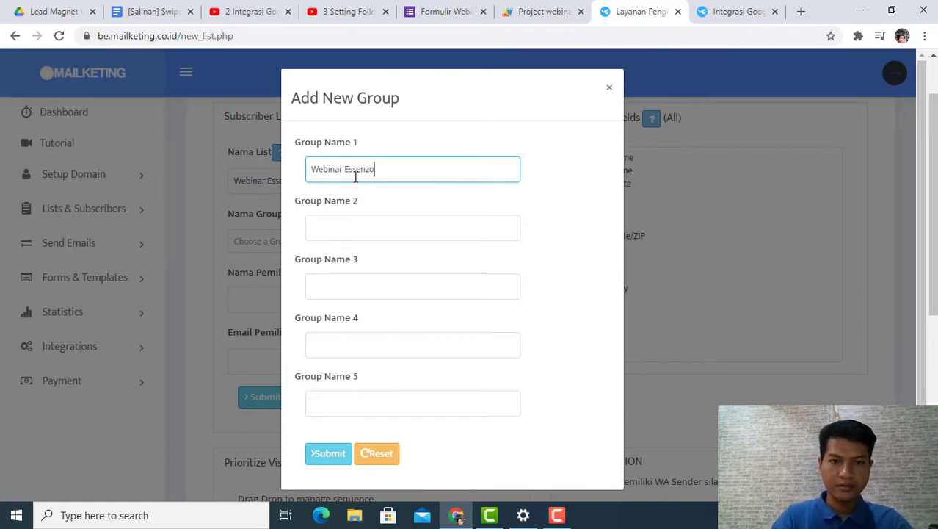
left_click(332, 455)
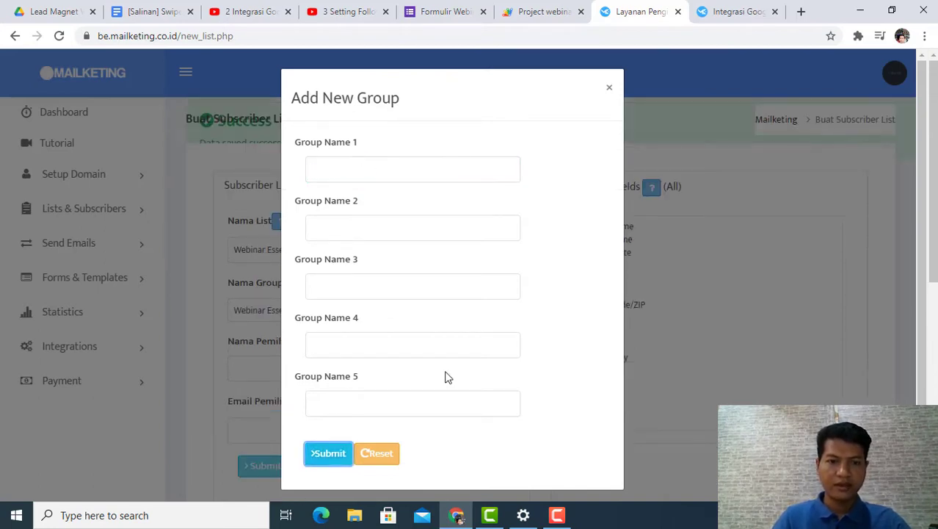
left_click(609, 88)
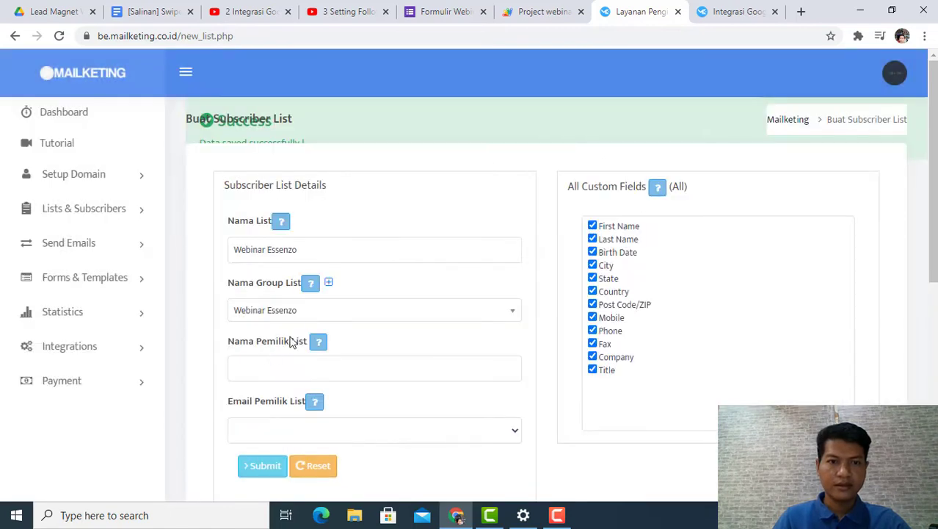
Step: Fill in the list owner's name with the saved entry that mentions pengabdi.com and choose the owner's personal pengabdi.com e-mail address
left_click(302, 361)
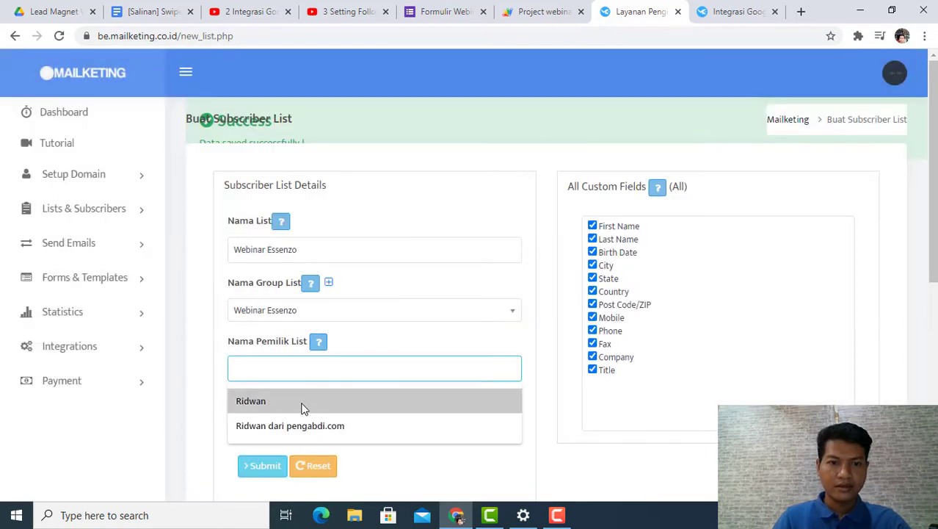
left_click(304, 425)
scroll(363, 332, "down", 2)
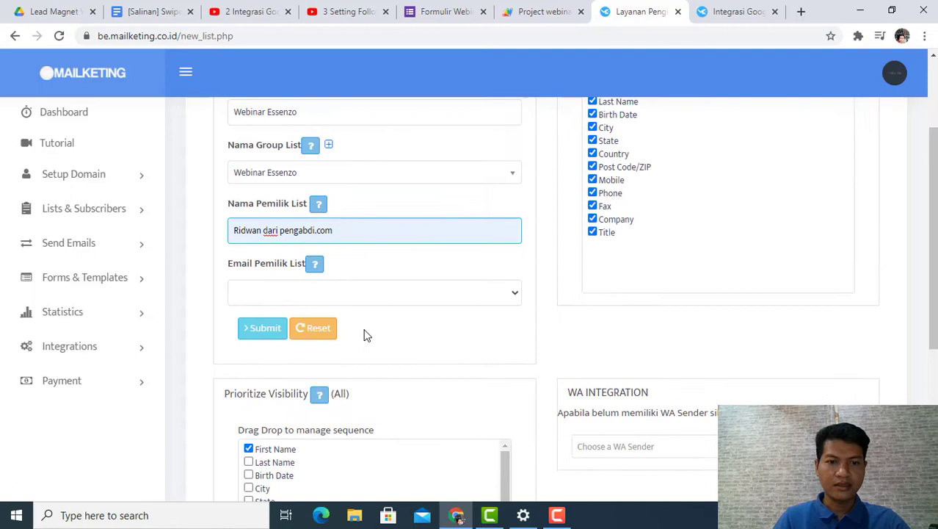
left_click(319, 293)
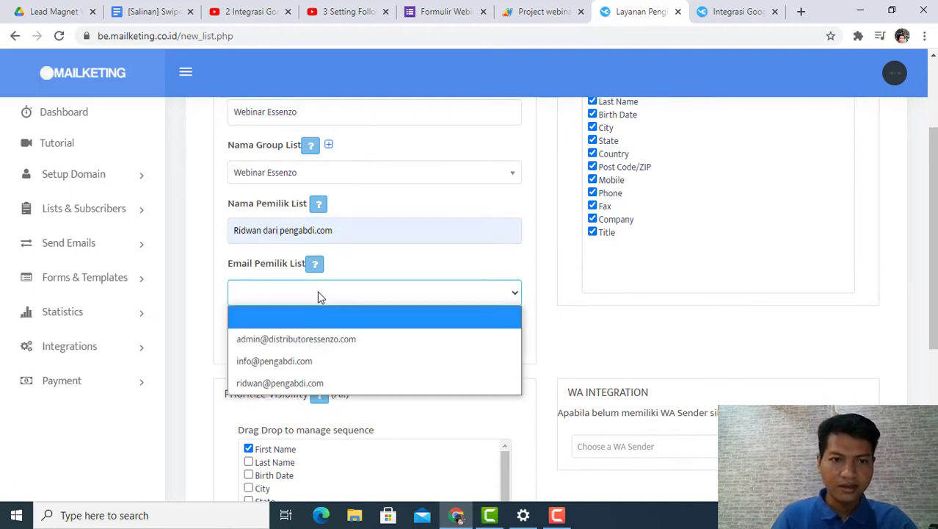
left_click(318, 384)
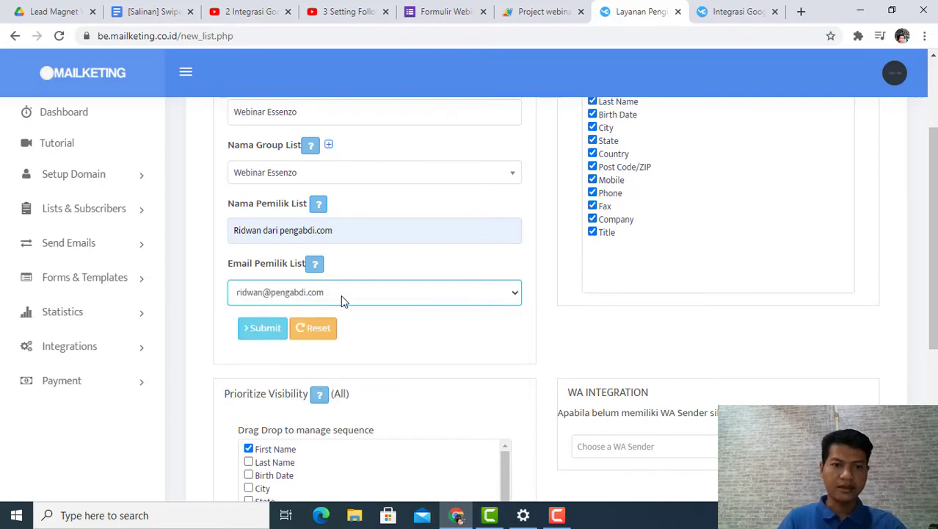
left_click(263, 328)
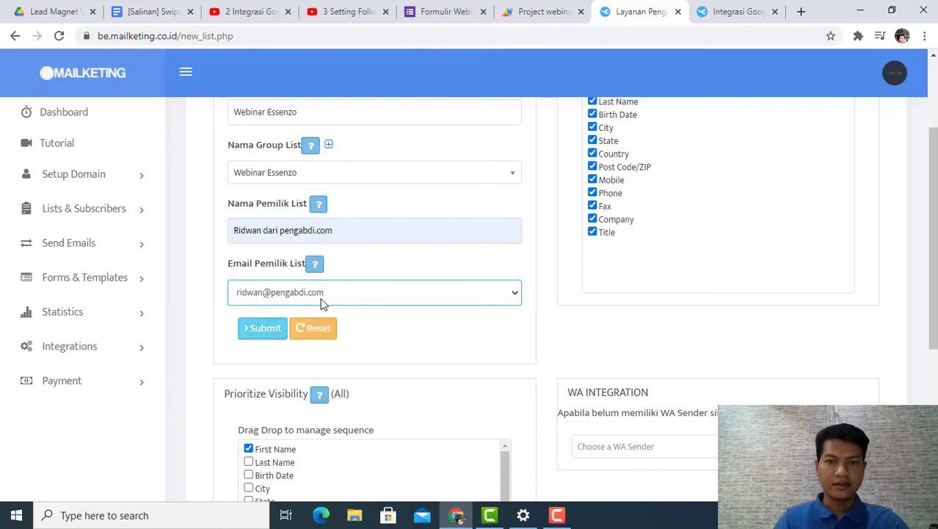
Step: Enable the Mobile field in the list's Prioritize Visibility settings
scroll(323, 309, "down", 1)
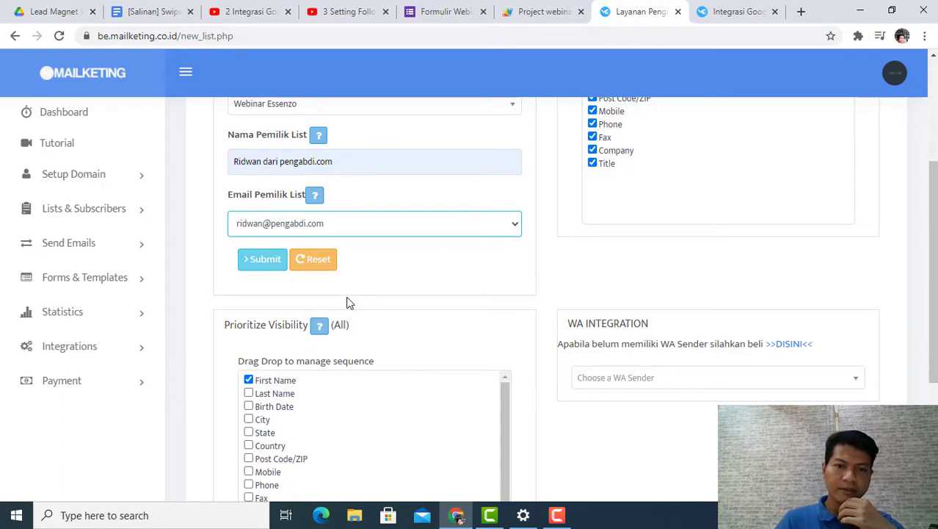
scroll(324, 340, "down", 1)
scroll(285, 339, "down", 1)
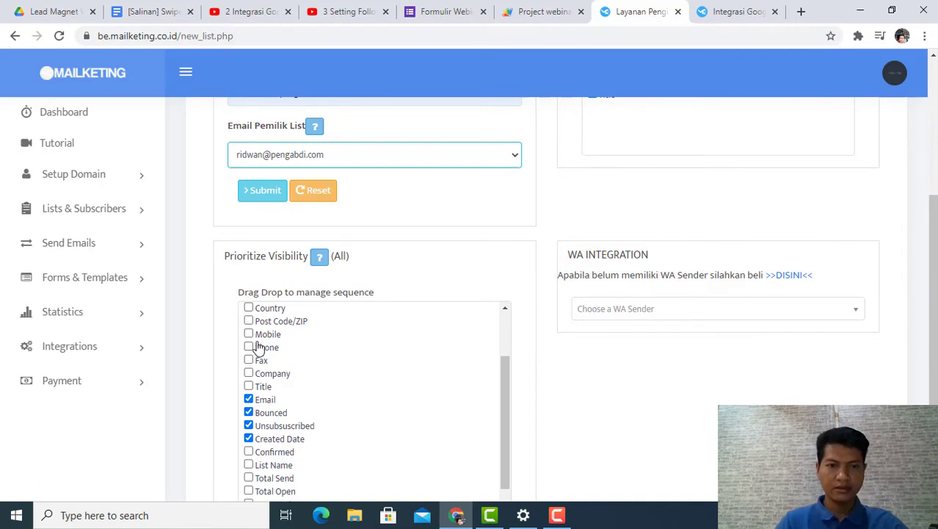
left_click(249, 334)
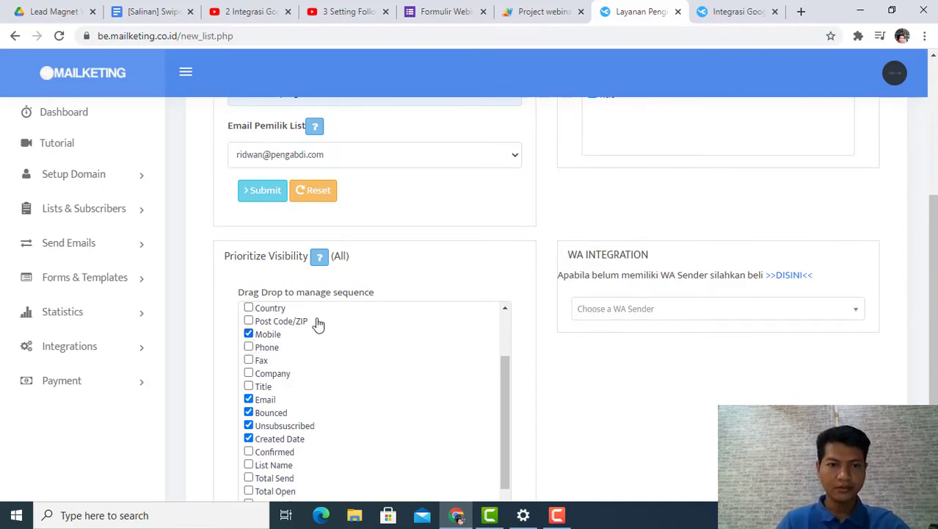
Step: Check the visibility and custom field selections, keeping all custom fields enabled, and submit the new subscriber list
scroll(317, 325, "down", 4)
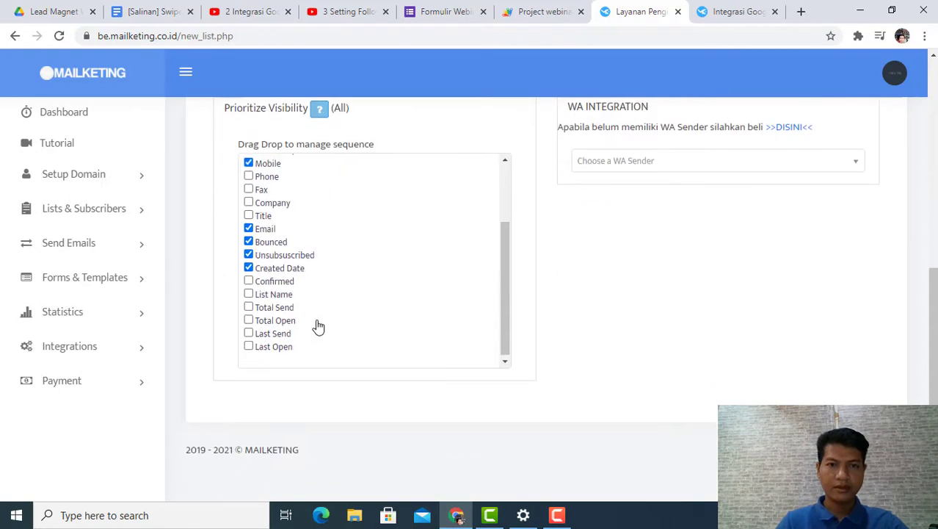
scroll(318, 325, "up", 3)
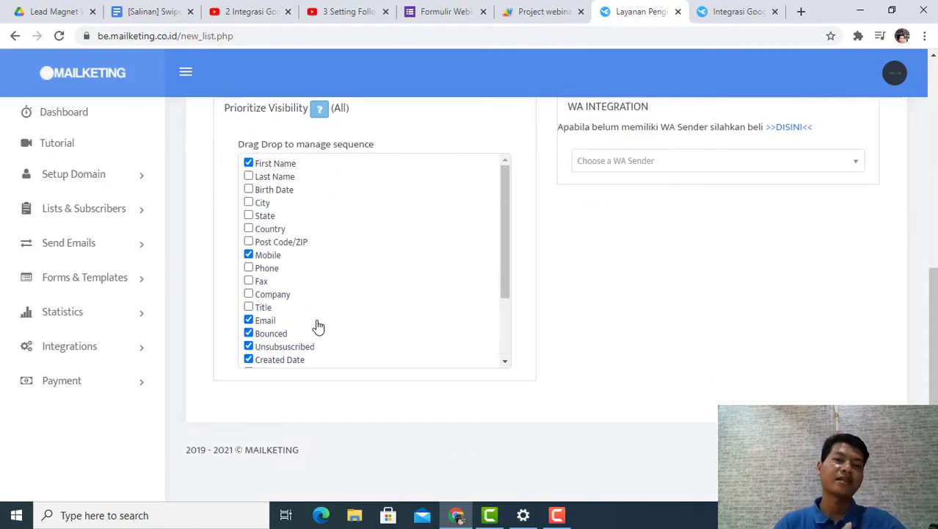
scroll(501, 316, "up", 5)
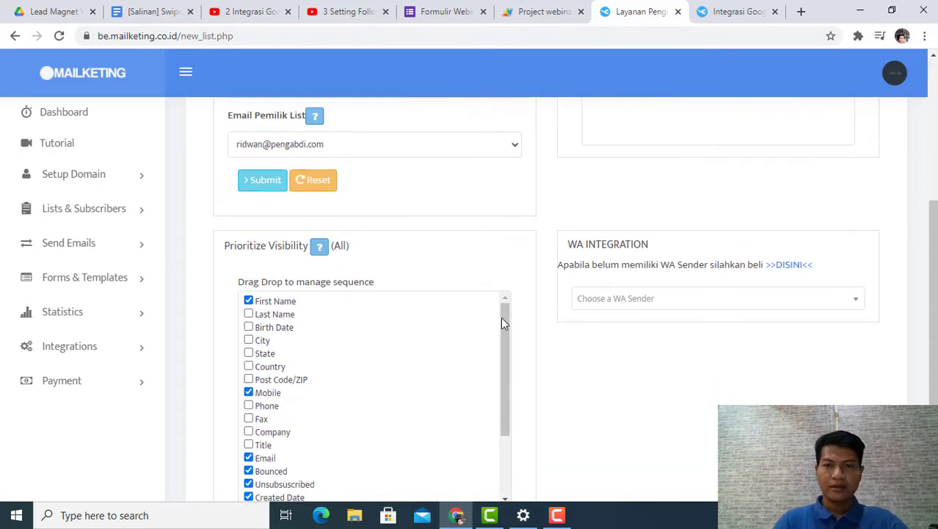
scroll(574, 300, "up", 2)
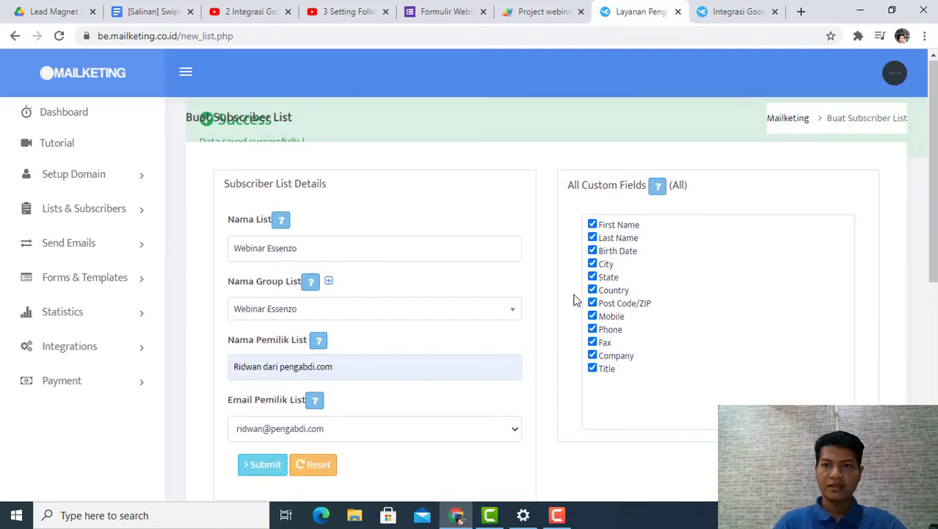
scroll(574, 300, "down", 5)
scroll(487, 330, "down", 3)
scroll(800, 315, "up", 6)
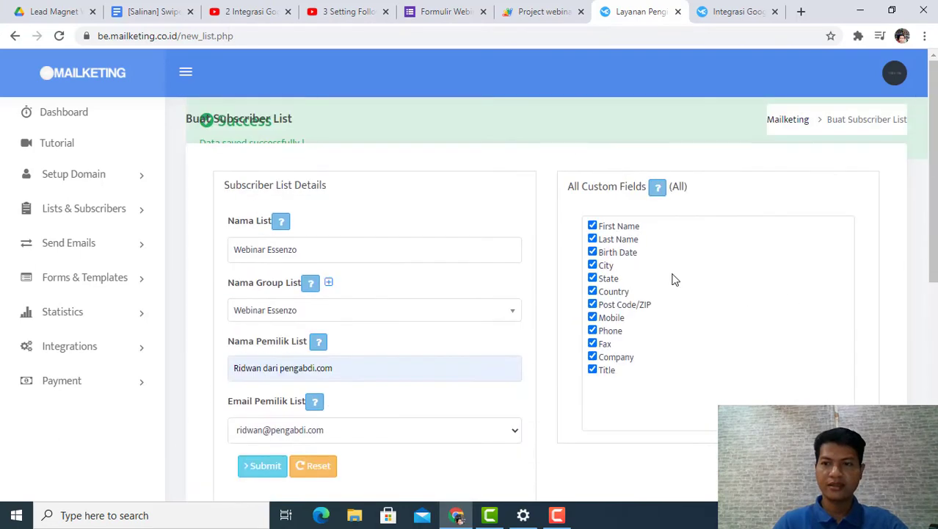
scroll(492, 286, "down", 5)
scroll(655, 363, "up", 5)
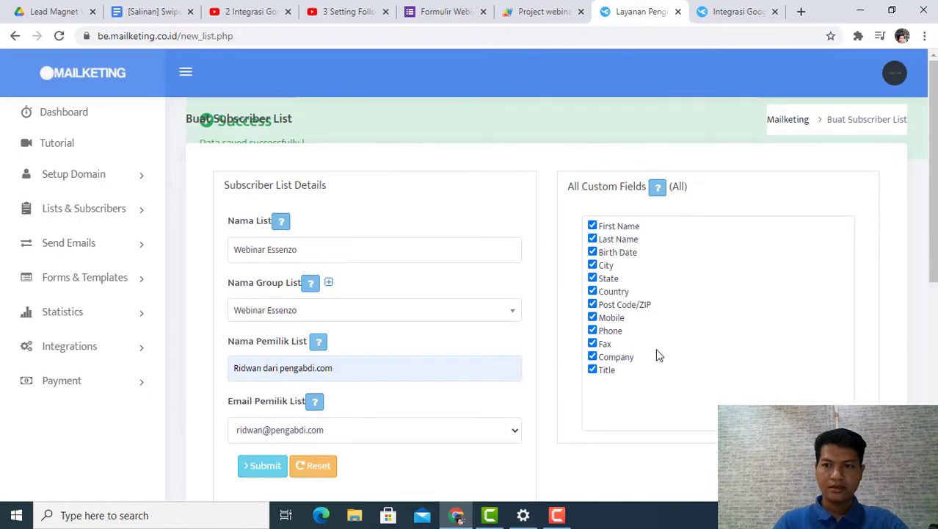
left_click(269, 470)
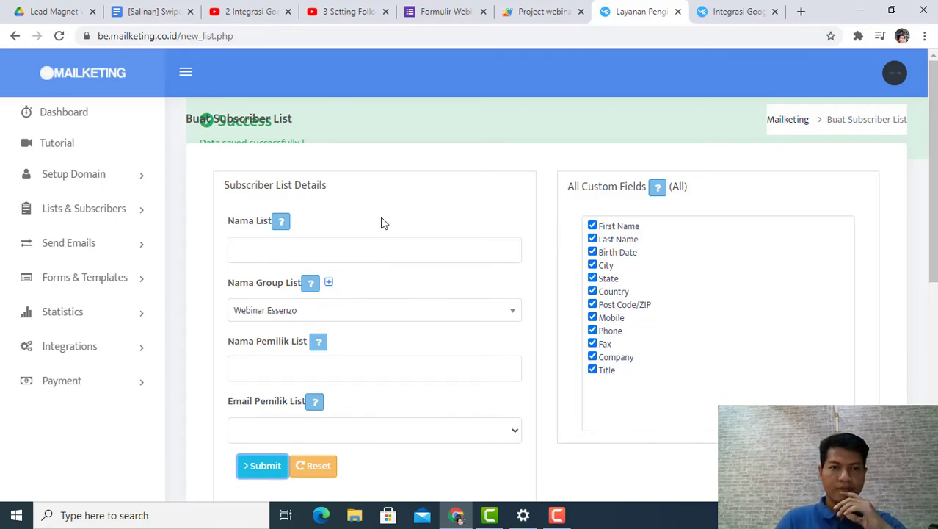
Step: Open the overview of all subscriber lists in Mailketing
scroll(874, 247, "down", 5)
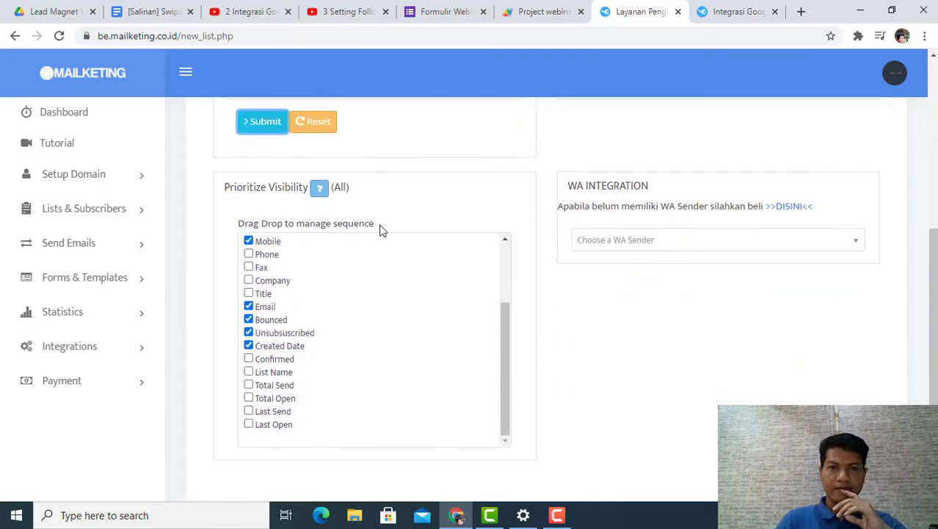
scroll(322, 218, "up", 3)
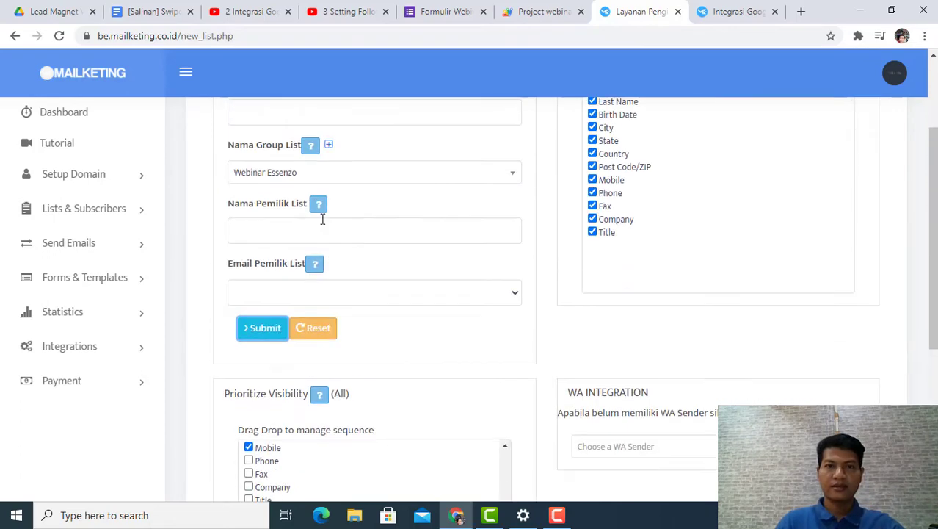
scroll(296, 246, "down", 1)
scroll(83, 192, "up", 3)
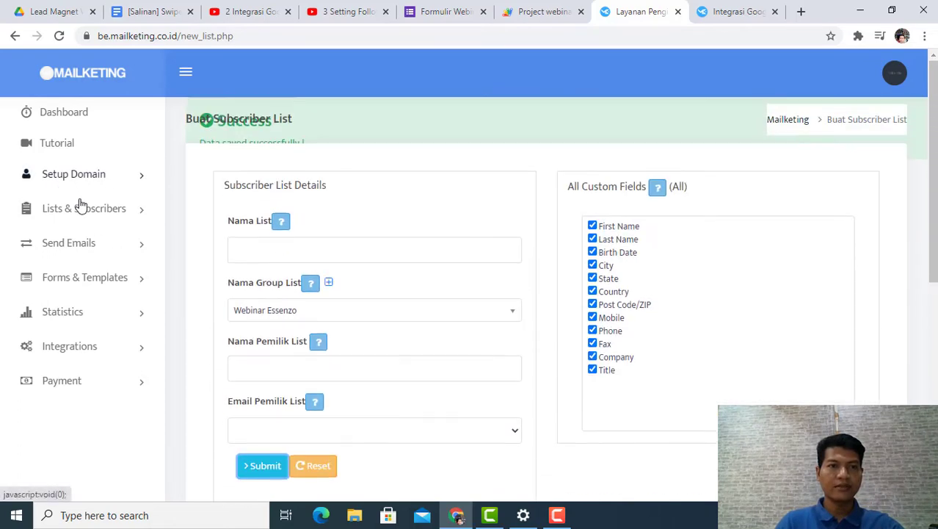
left_click(104, 212)
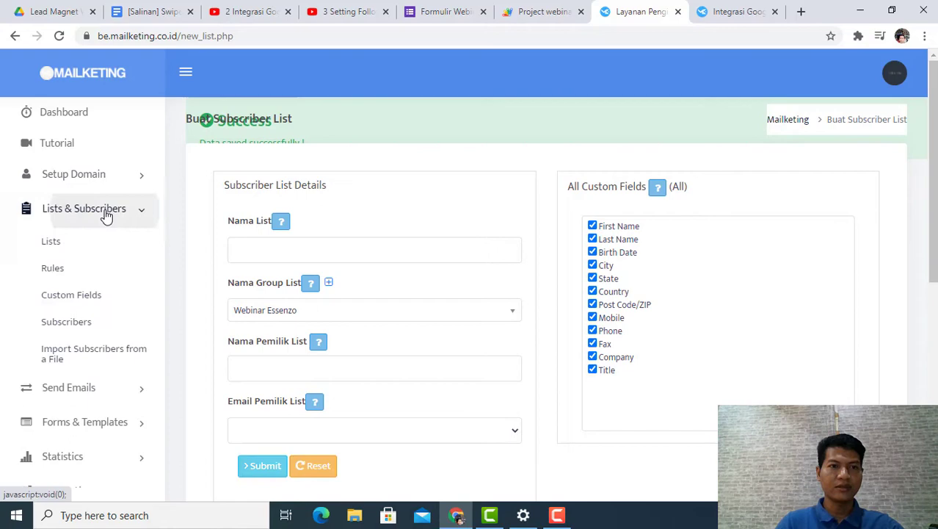
left_click(56, 247)
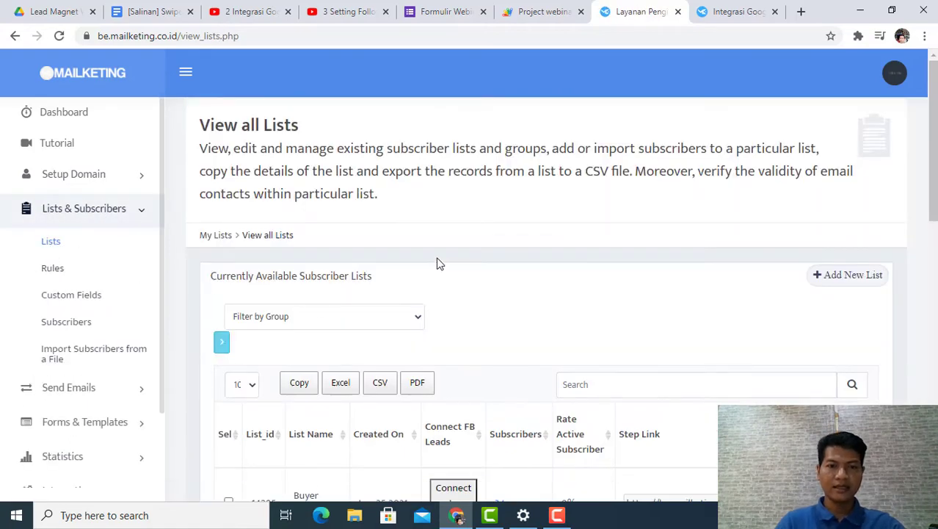
Step: Find the Webinar Essenzo list in the subscriber lists table and copy its List_id
scroll(438, 262, "down", 1)
scroll(439, 263, "down", 5)
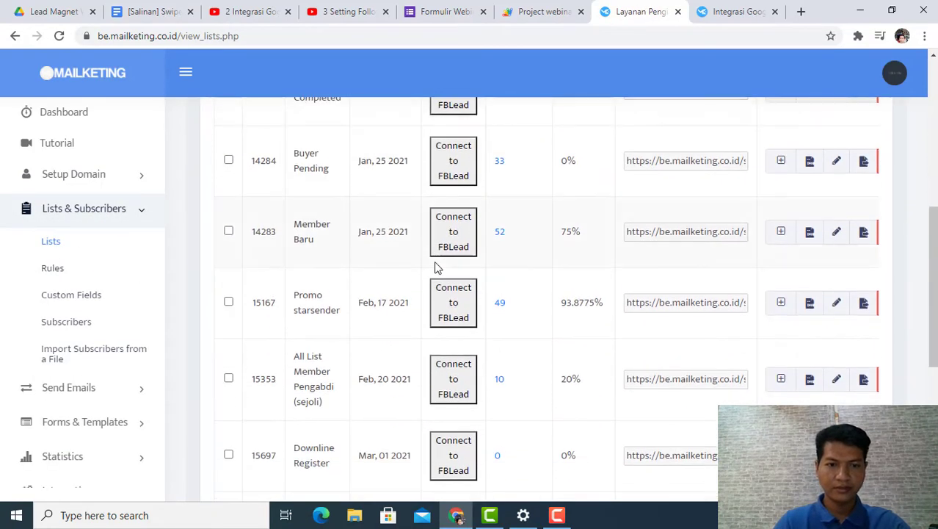
scroll(425, 282, "down", 5)
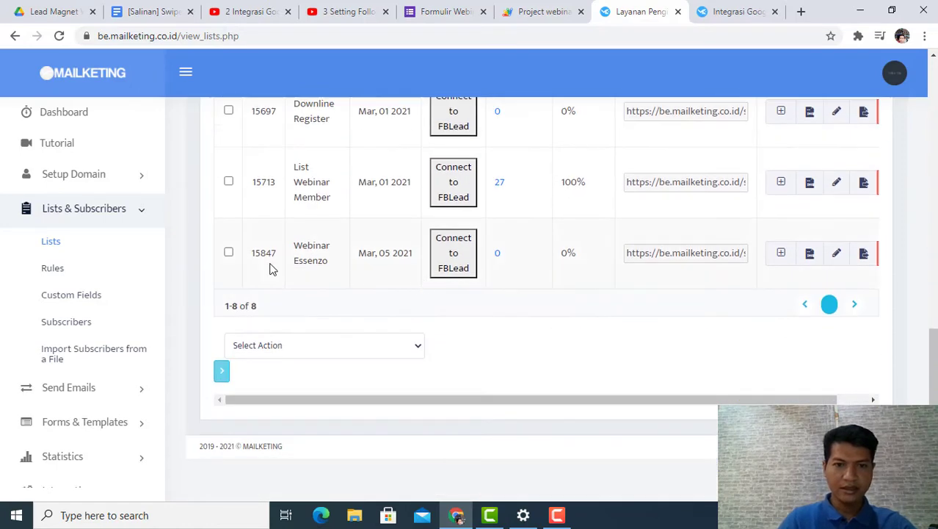
scroll(272, 256, "up", 5)
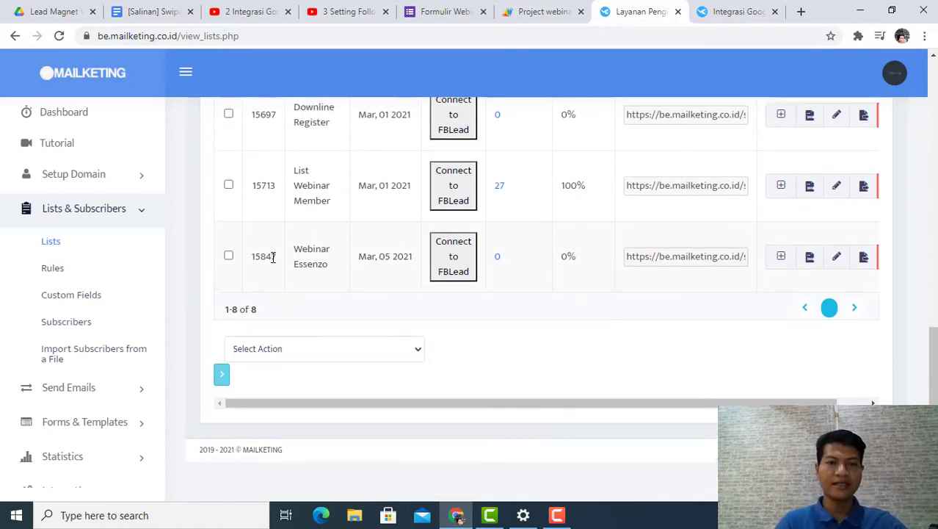
scroll(273, 261, "up", 6)
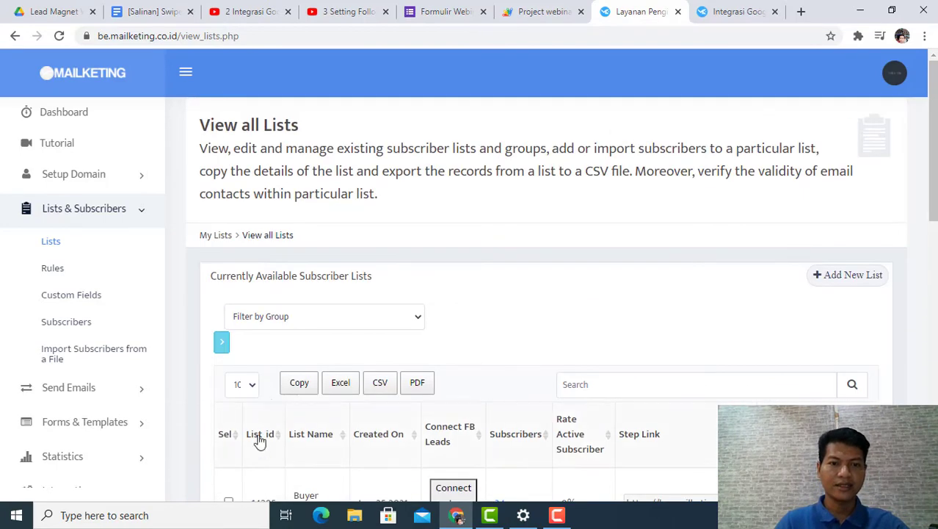
scroll(264, 438, "down", 4)
scroll(276, 433, "down", 6)
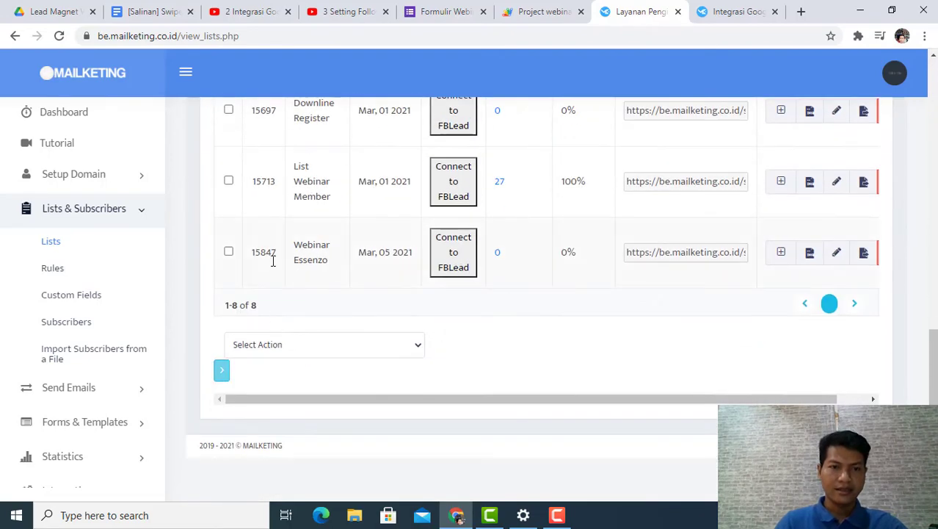
left_click_drag(277, 253, 258, 253)
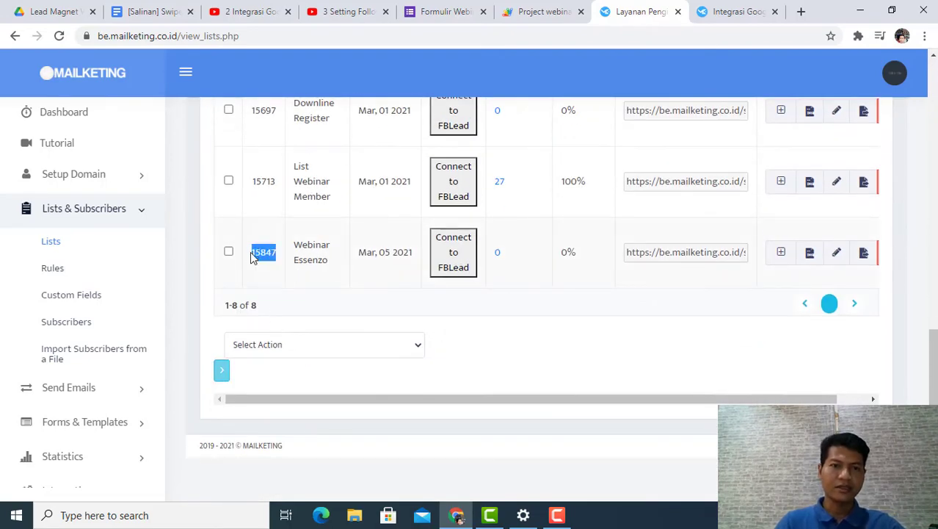
right_click(257, 251)
left_click(285, 259)
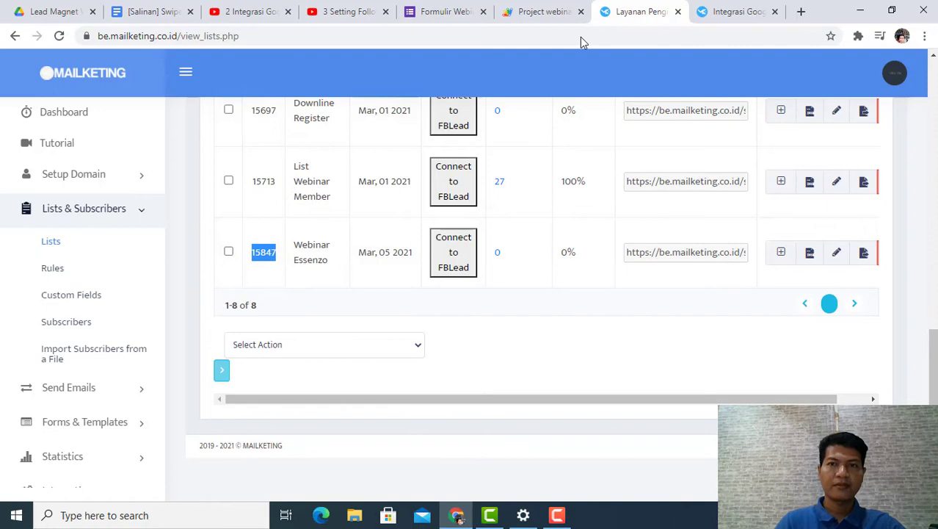
Step: In the Apps Script project, replace the list_id placeholder text with the copied list ID 15847
left_click(552, 9)
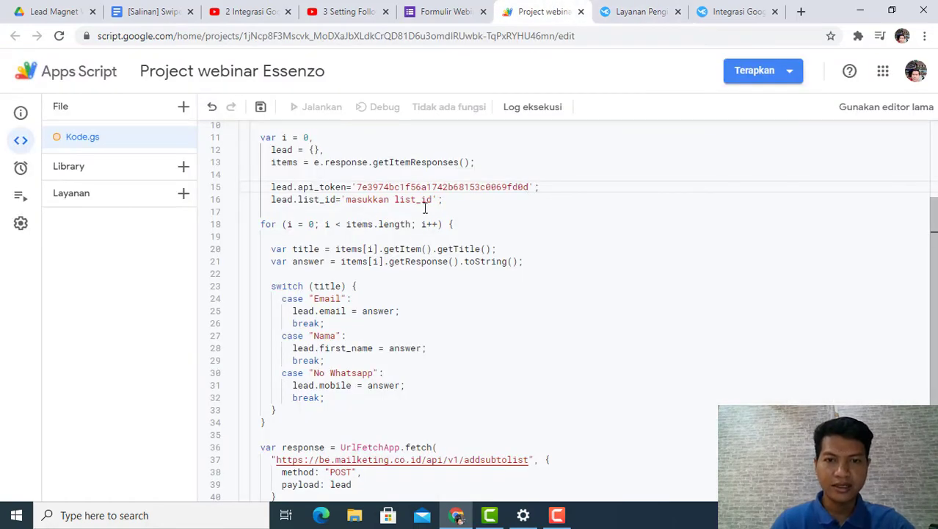
left_click_drag(433, 202, 351, 205)
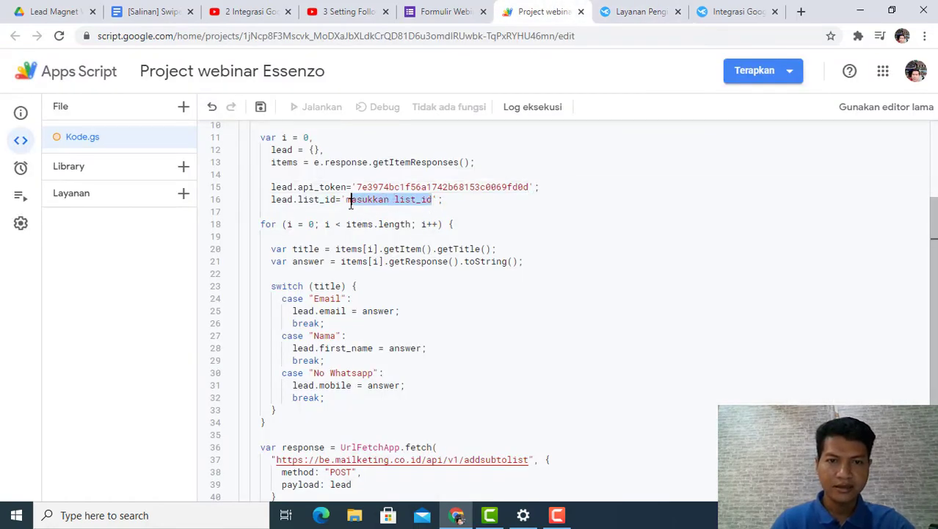
key("BackSpace")
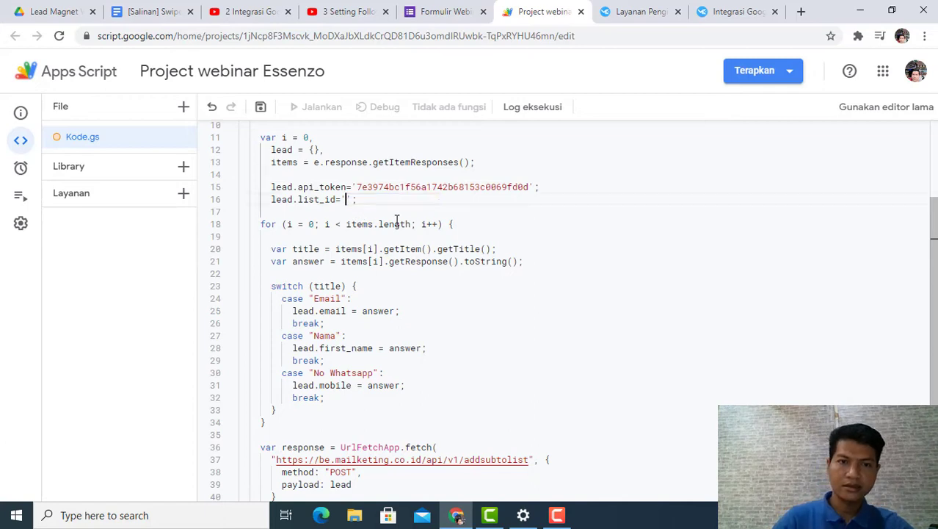
key("ctrl+v")
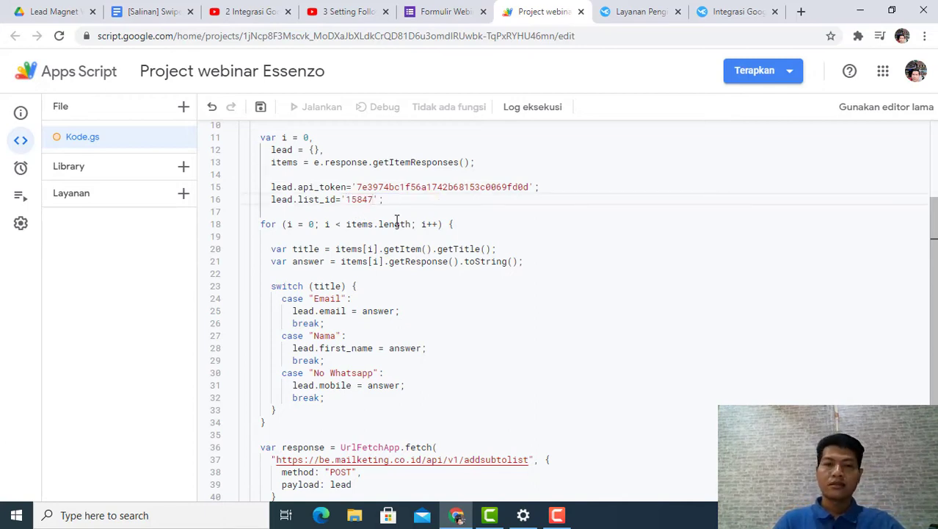
Step: Compare the Google Form's question titles with the script's case labels and copy the "Nomor Whatsapp" question title
scroll(401, 225, "down", 1)
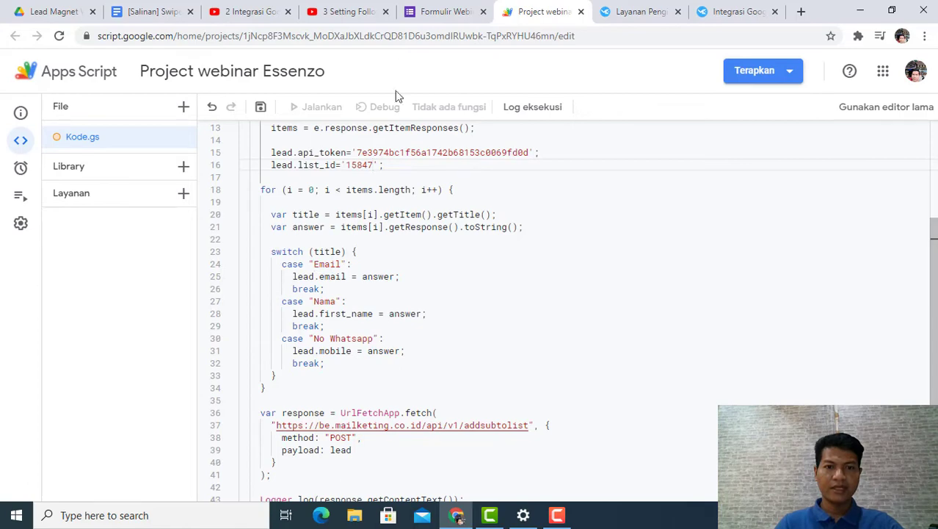
left_click(444, 11)
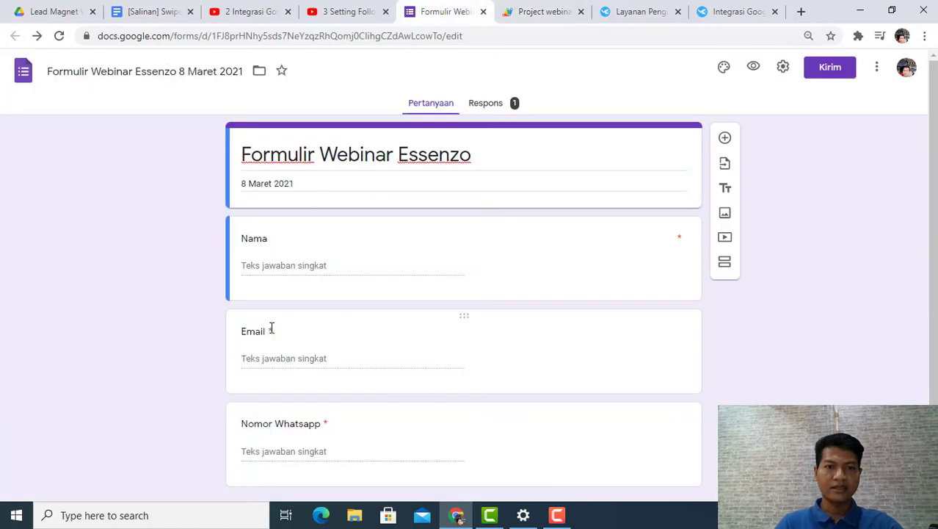
scroll(271, 329, "down", 1)
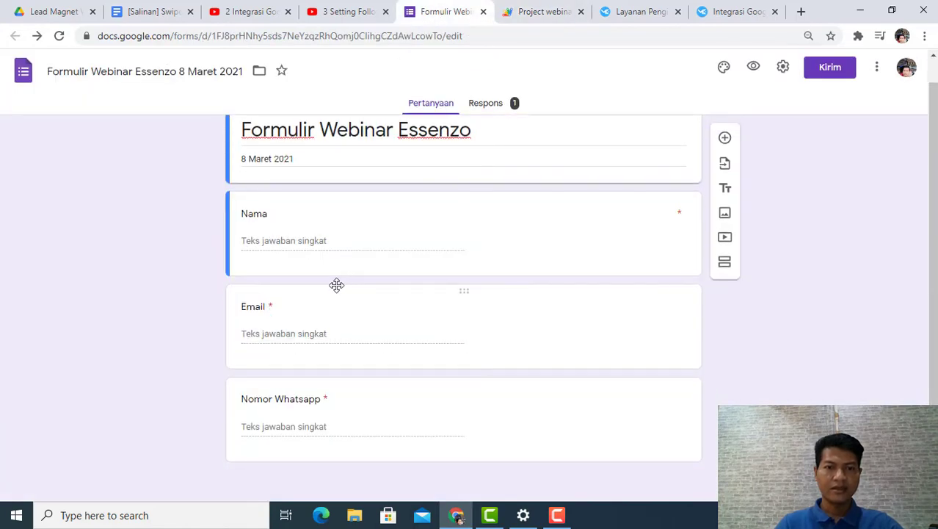
left_click(545, 12)
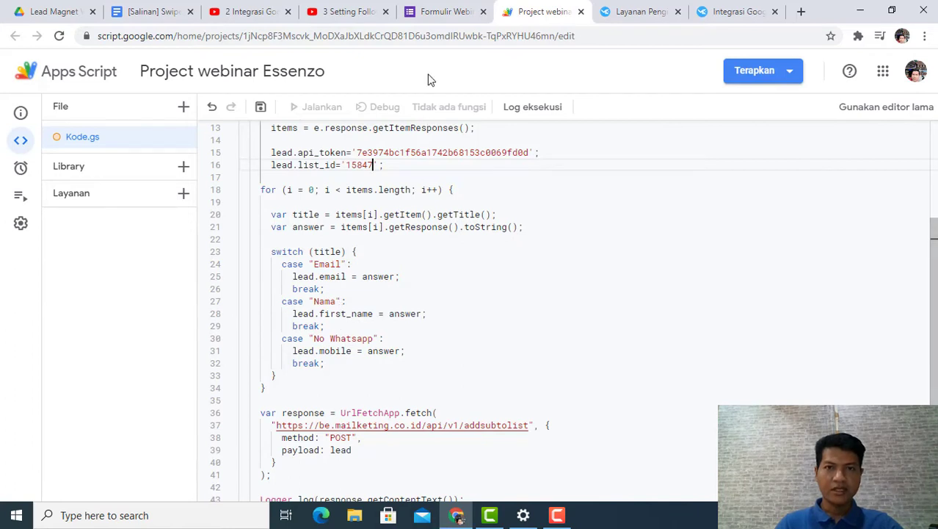
left_click(444, 13)
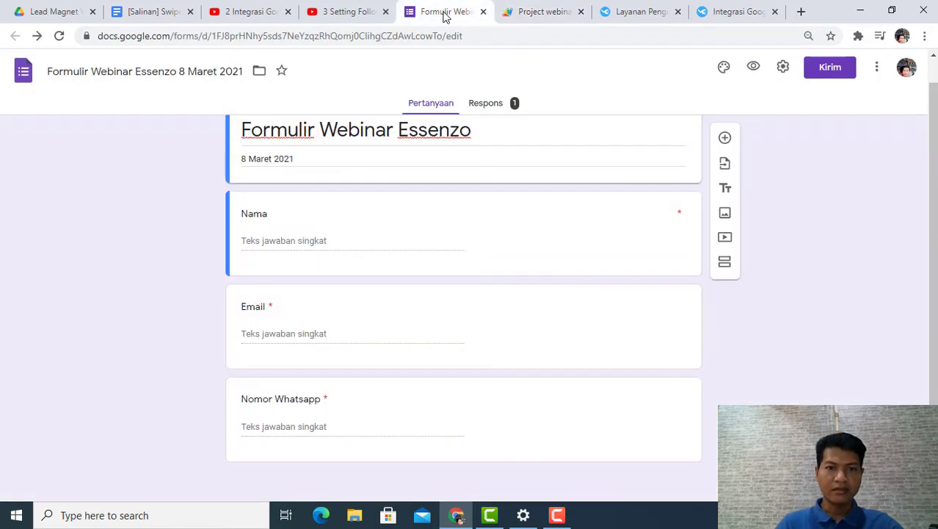
left_click(320, 399)
key("ctrl+c")
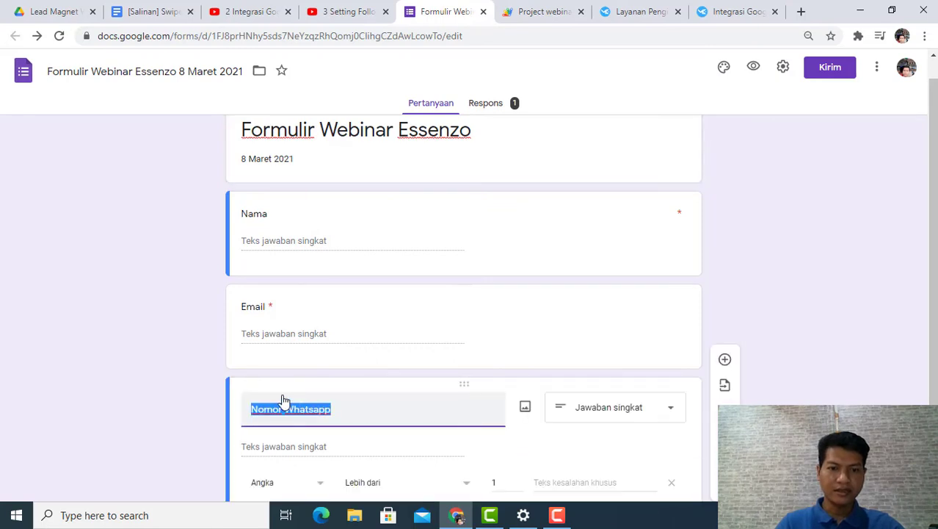
right_click(278, 405)
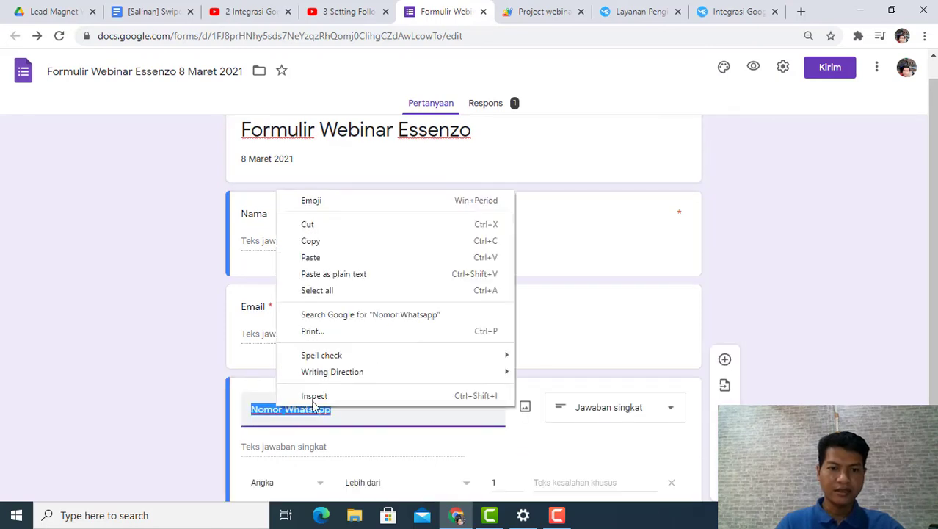
left_click(316, 242)
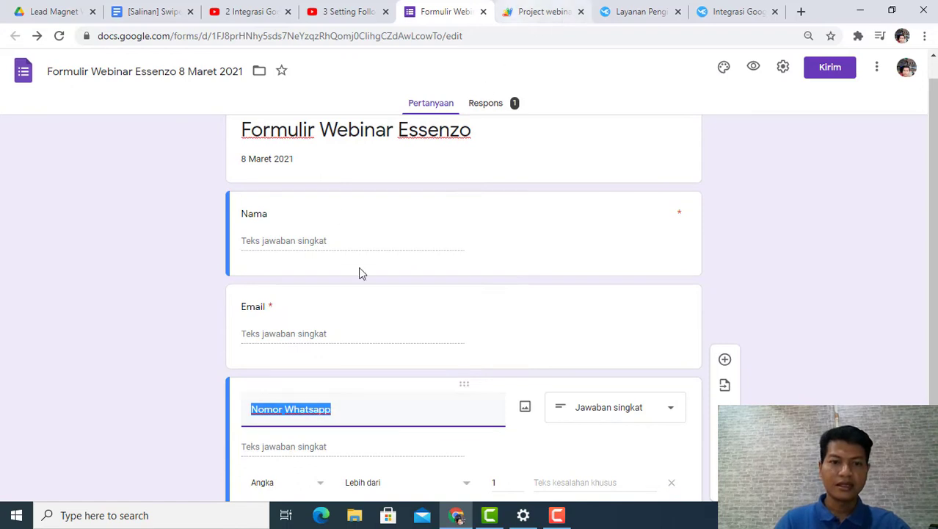
Step: Replace the "No Whatsapp" case label in the script with the copied title "Nomor Whatsapp"
left_click(528, 15)
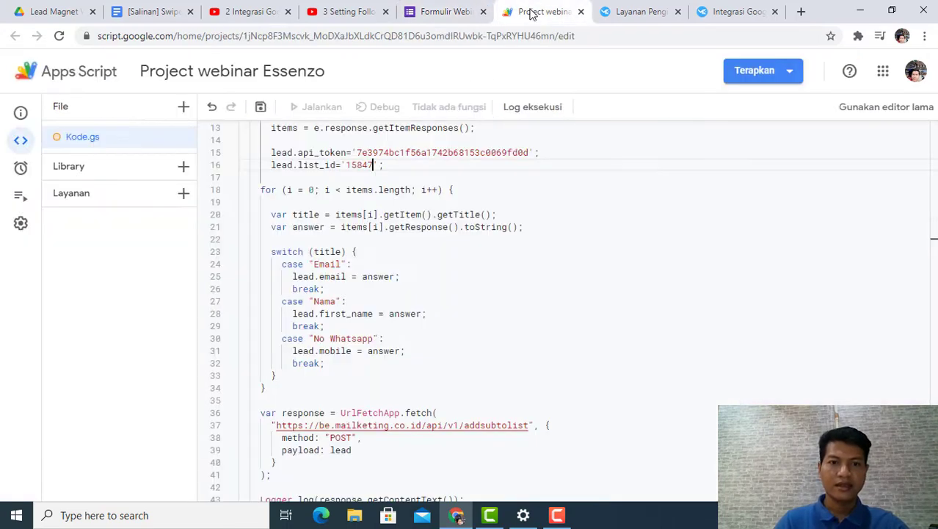
left_click(322, 337)
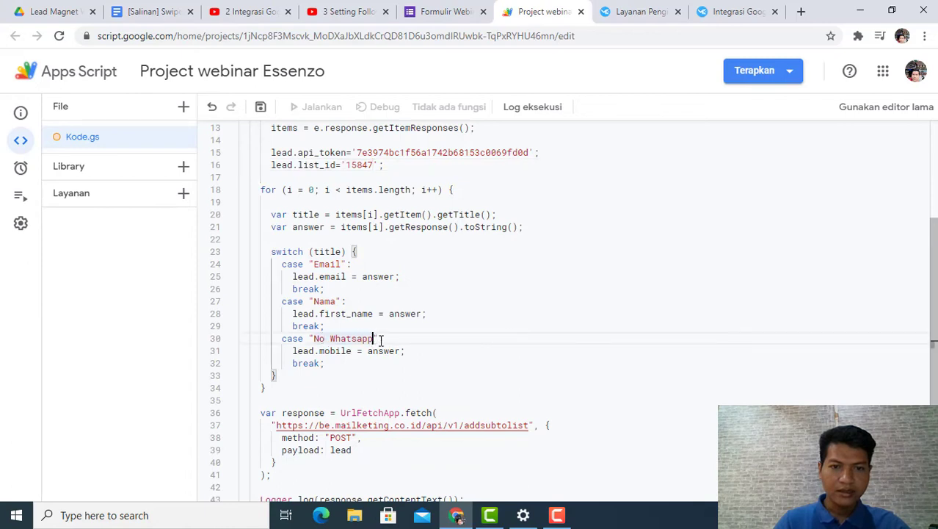
key("BackSpace")
key("BackSpace")
key("BackSpace")
key("BackSpace")
key("BackSpace")
key("BackSpace")
key("BackSpace")
key("BackSpace")
key("BackSpace")
key("BackSpace")
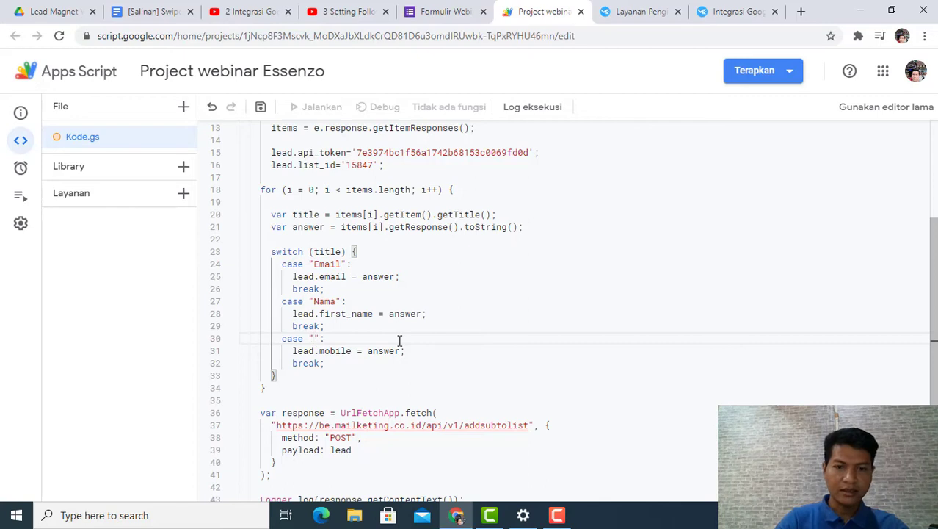
key("ctrl+v")
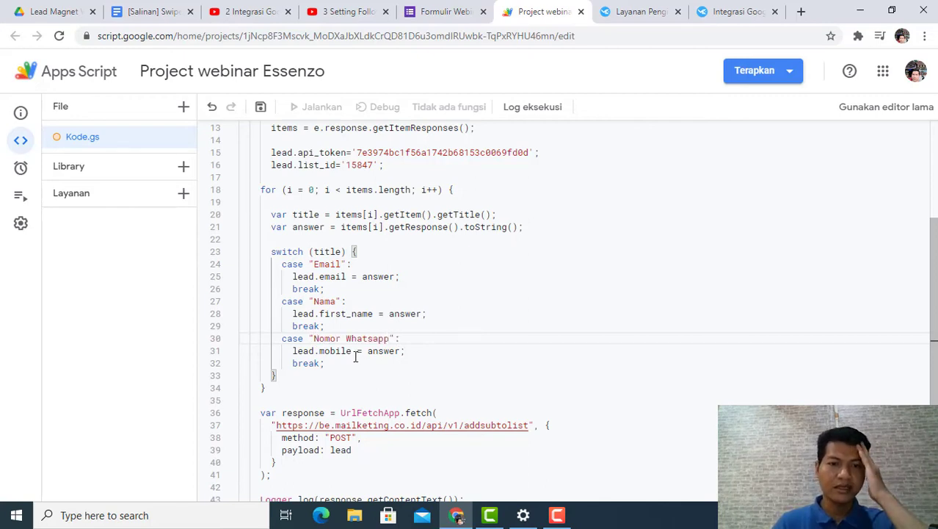
Step: Review the completed script code and save the Apps Script project
scroll(342, 312, "down", 2)
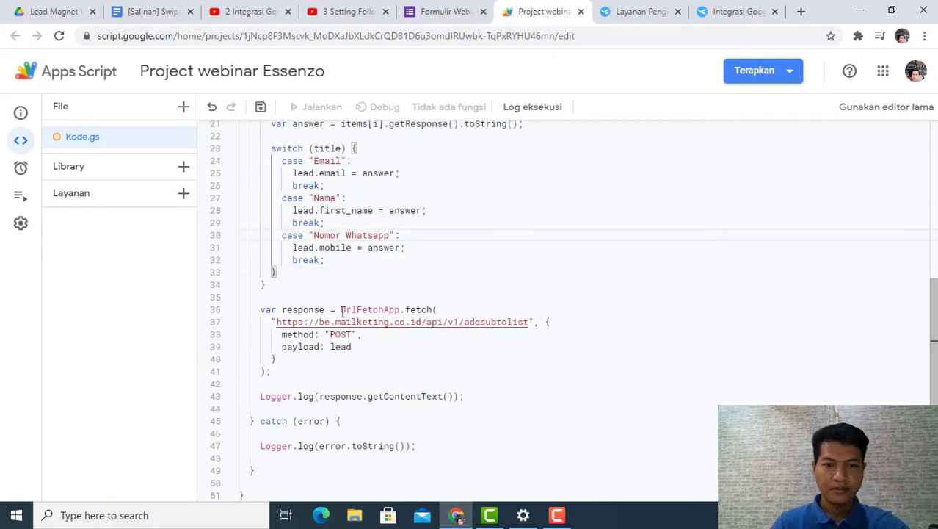
scroll(342, 312, "up", 5)
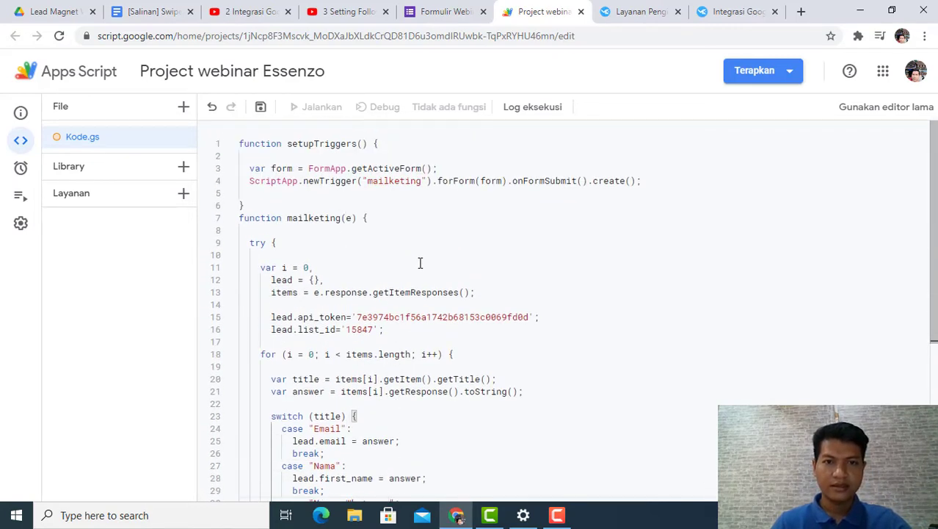
scroll(413, 256, "down", 5)
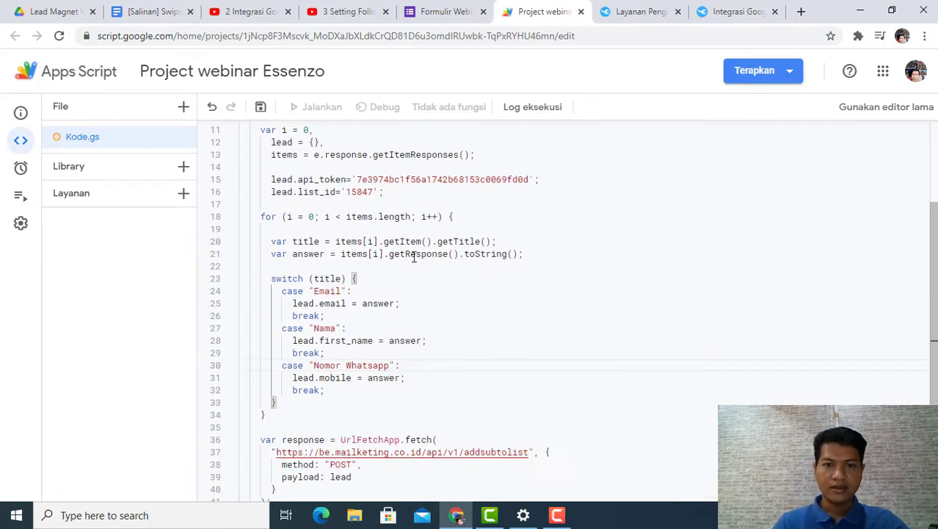
scroll(413, 256, "up", 3)
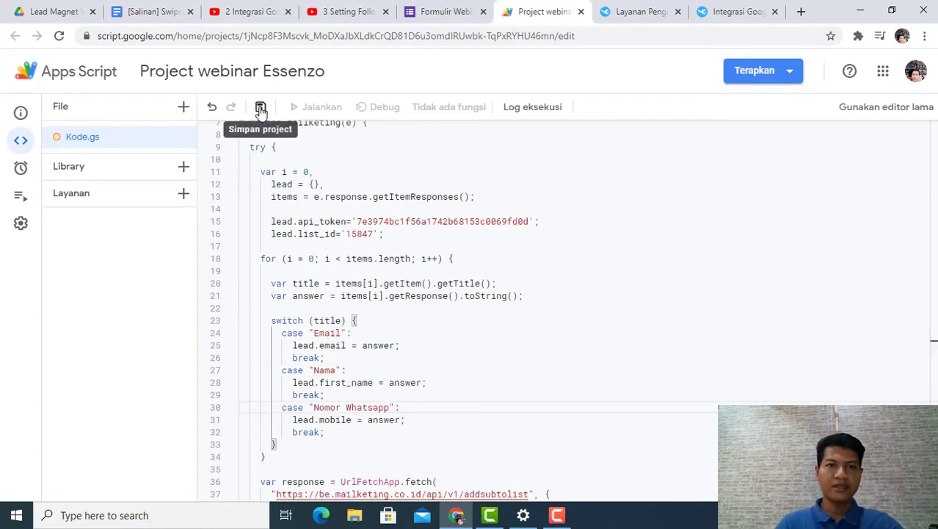
left_click(261, 109)
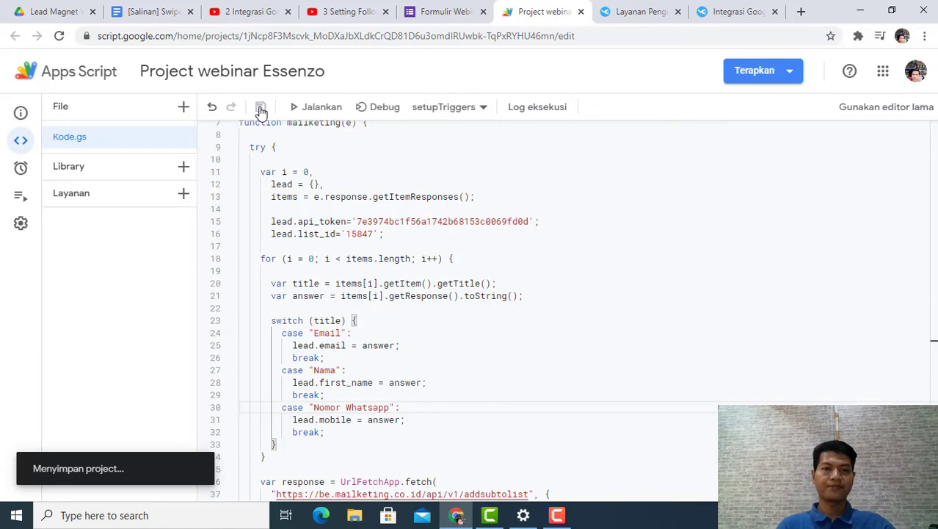
Step: Run the setupTriggers function, open the permission review, and choose the Google account for authorization
scroll(514, 248, "up", 3)
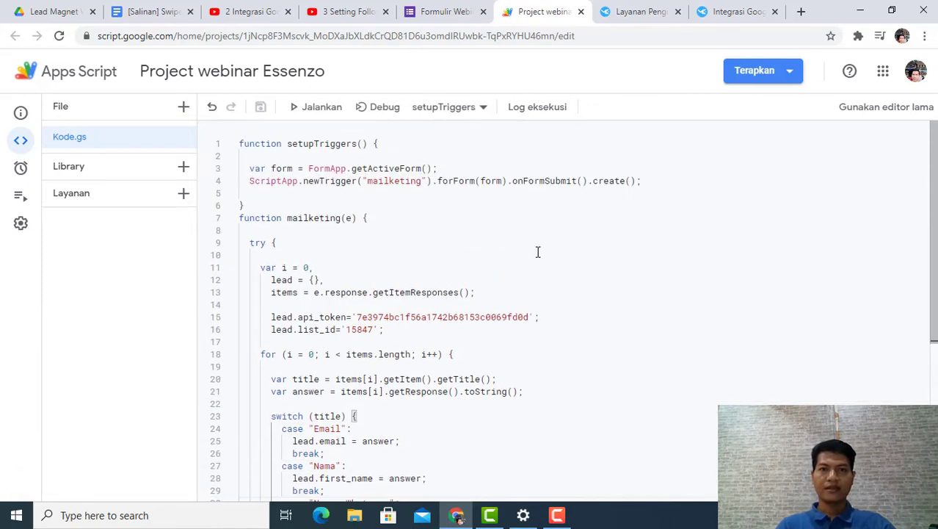
left_click(315, 108)
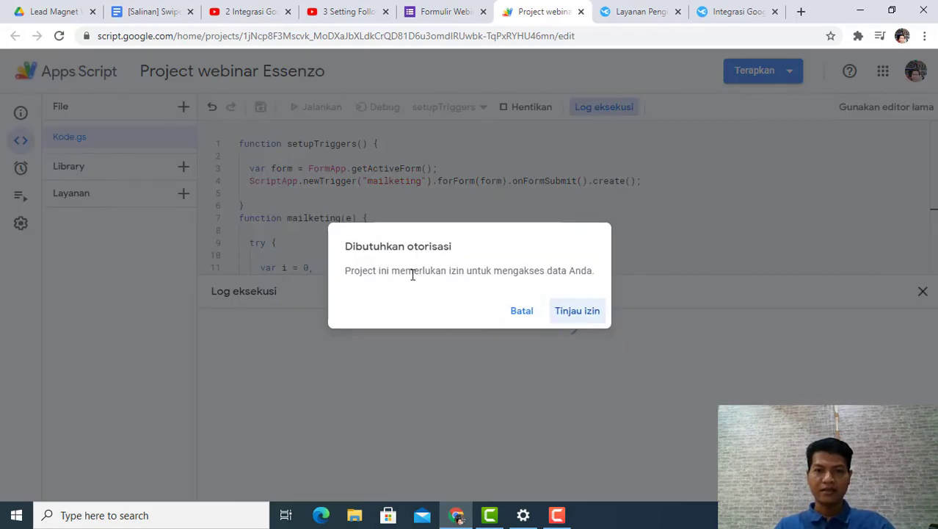
left_click(577, 311)
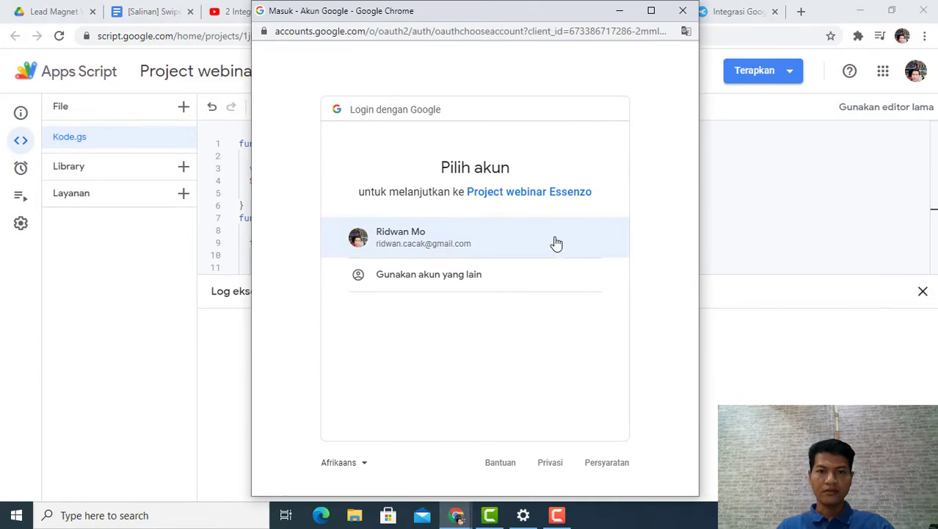
left_click(491, 242)
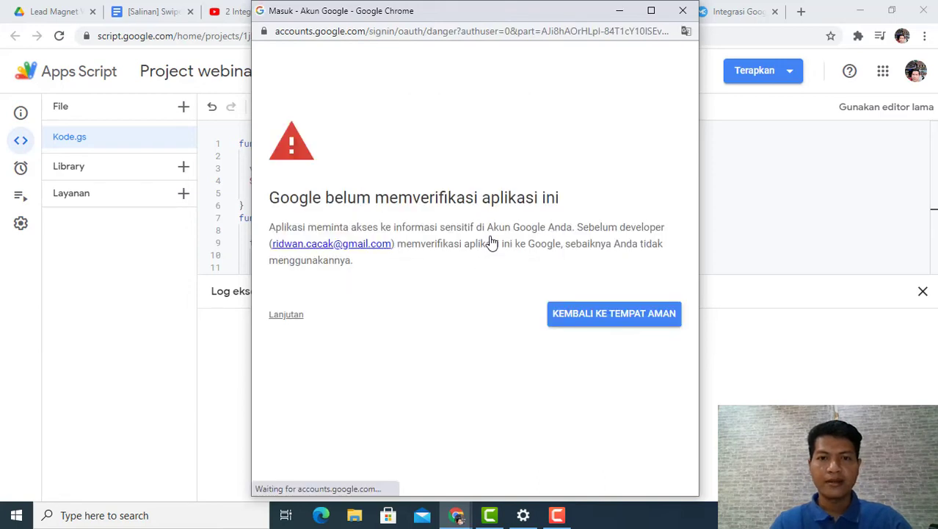
Step: Continue past the unverified app warning to Project webinar Essenzo, review the requested permissions, and allow access
left_click(286, 316)
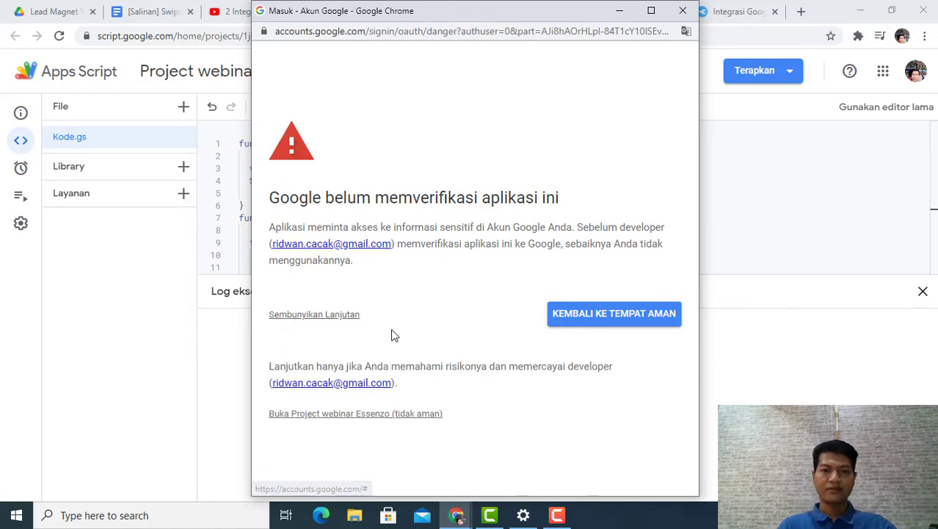
left_click(401, 415)
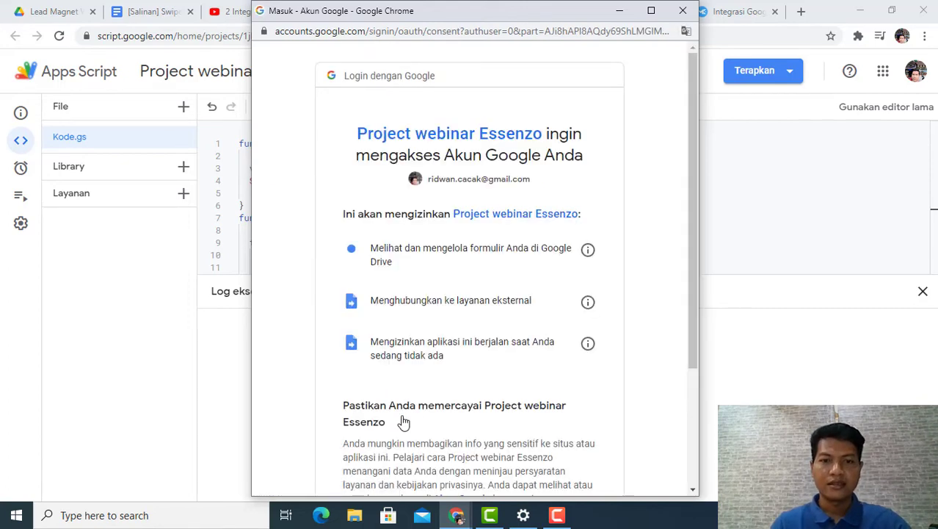
scroll(432, 299, "down", 3)
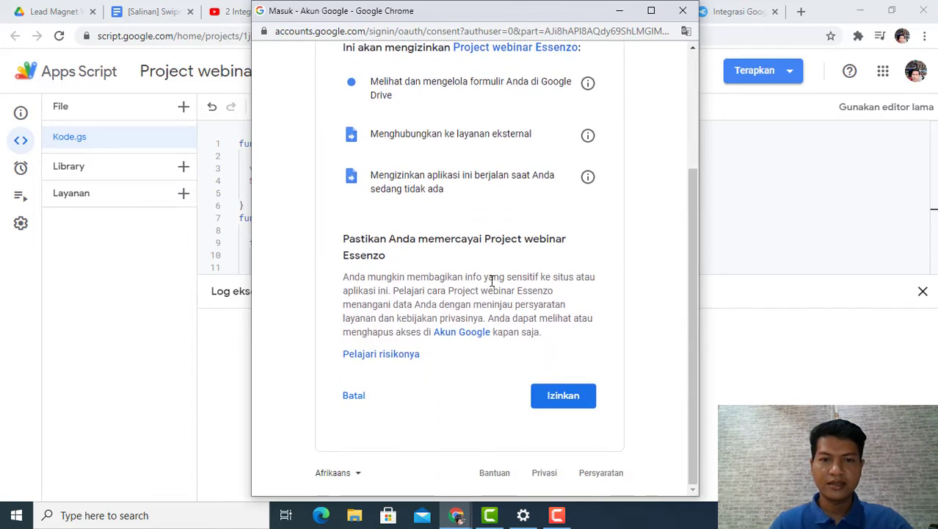
scroll(492, 281, "up", 1)
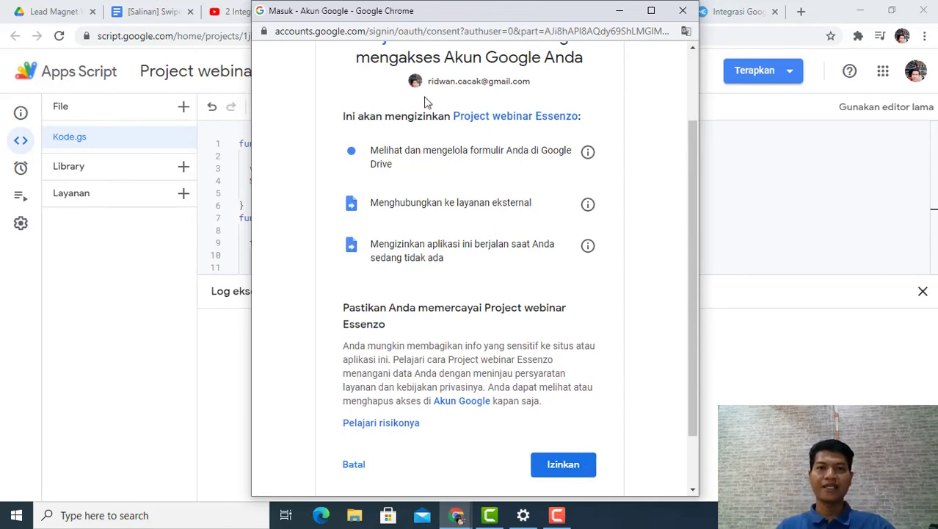
left_click(564, 466)
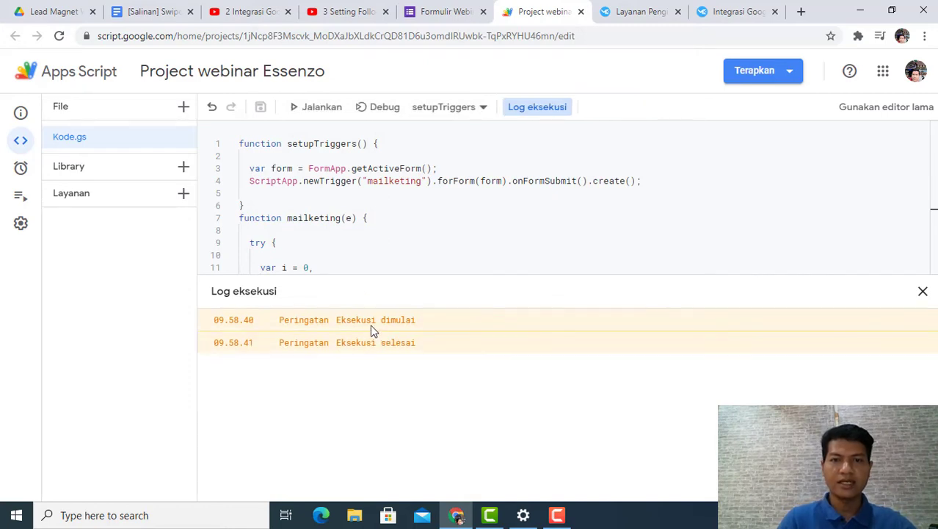
Step: Generate a shortened share link for the Formulir Webinar Essenzo form and copy it
left_click(466, 12)
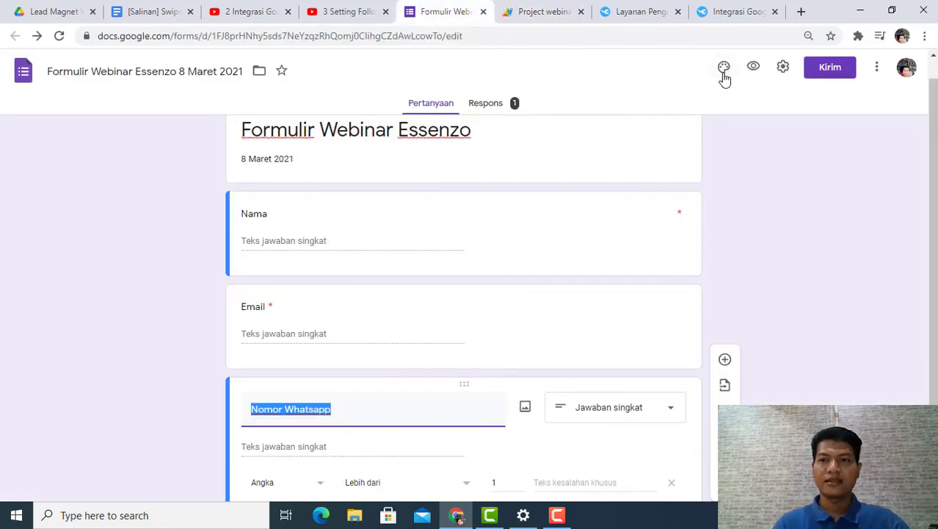
left_click(821, 74)
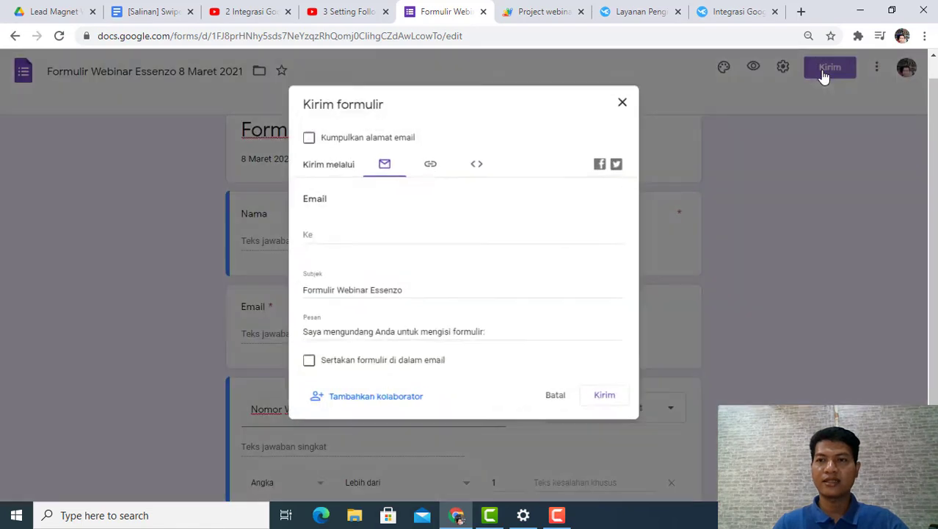
left_click(430, 163)
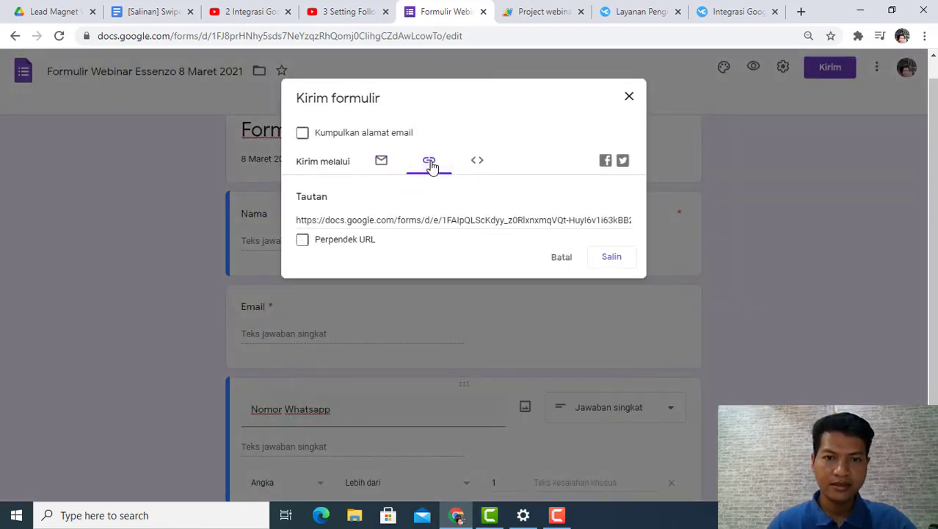
left_click(303, 241)
key("ctrl+c")
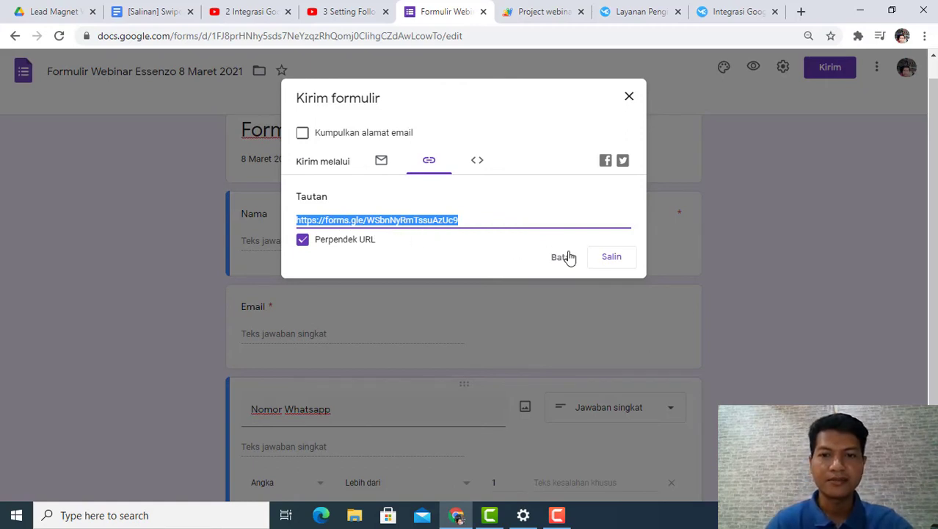
left_click(621, 263)
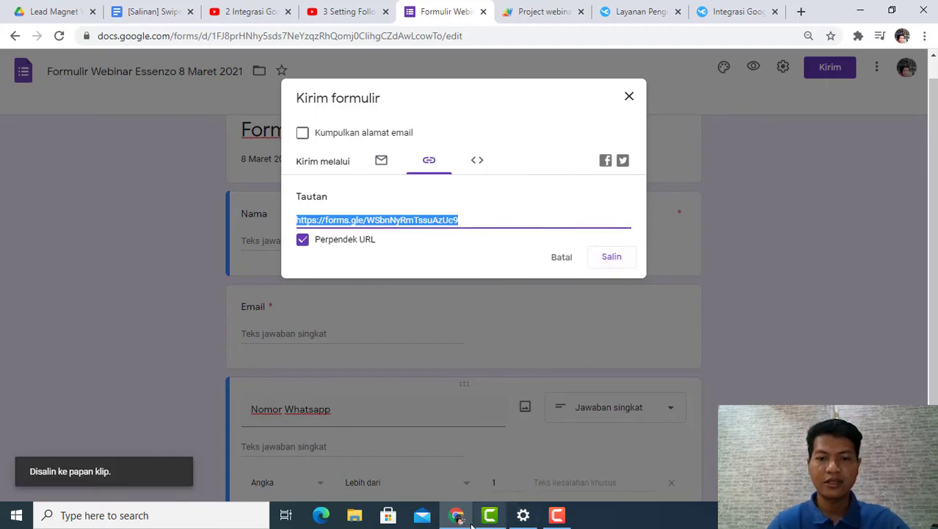
Step: Switch to a Chrome window under another profile and load the copied form share link there
left_click(860, 11)
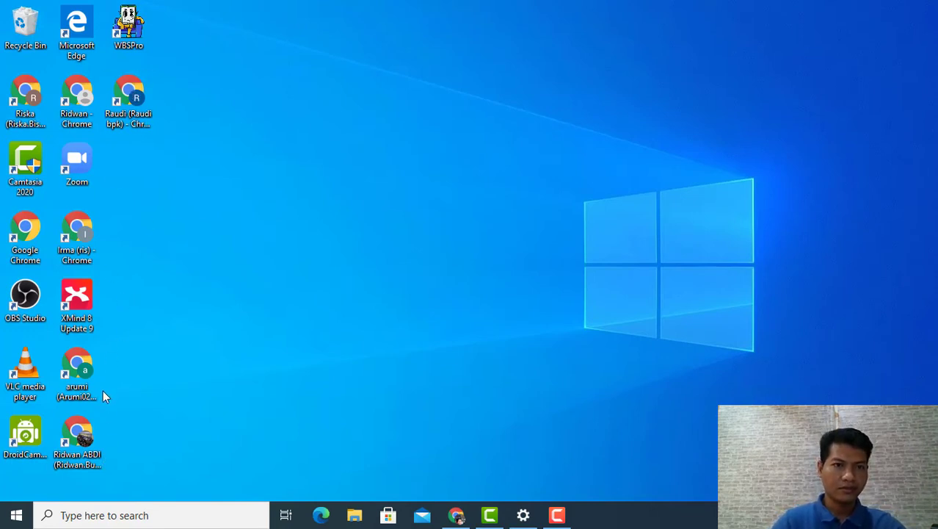
double_click(80, 433)
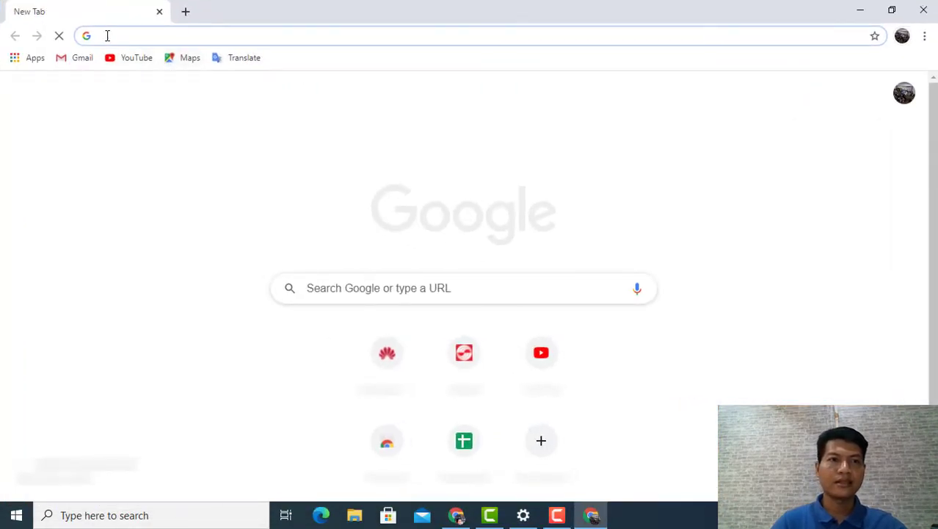
right_click(106, 36)
left_click(158, 128)
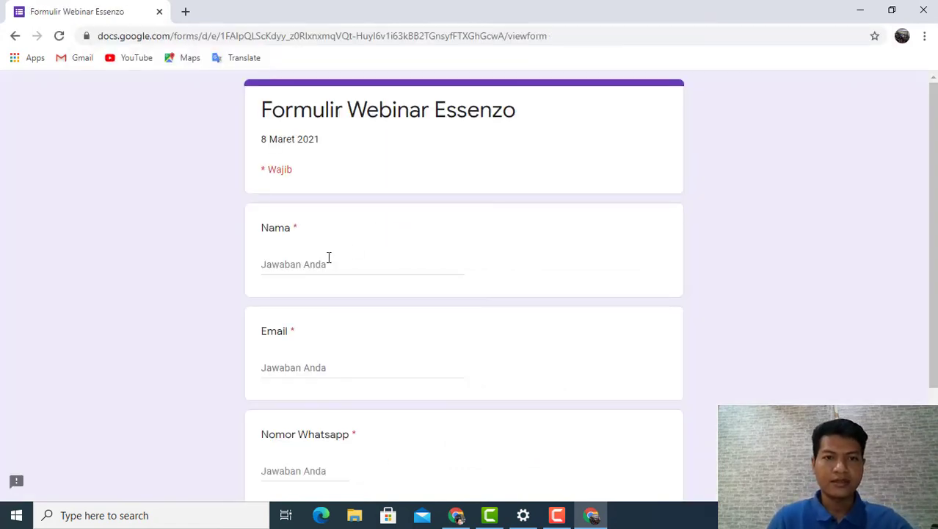
Step: Enter the registrant's full name in the form's Nama field
left_click(329, 257)
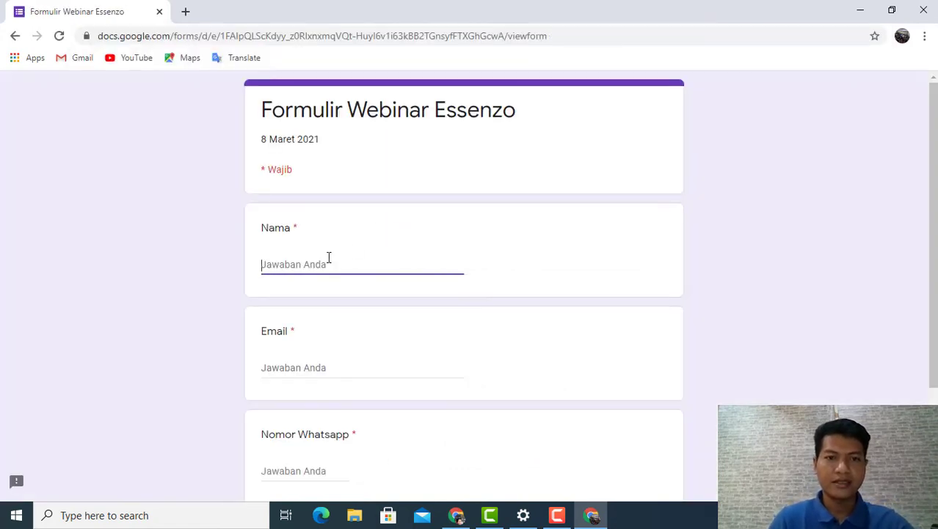
type("Moc")
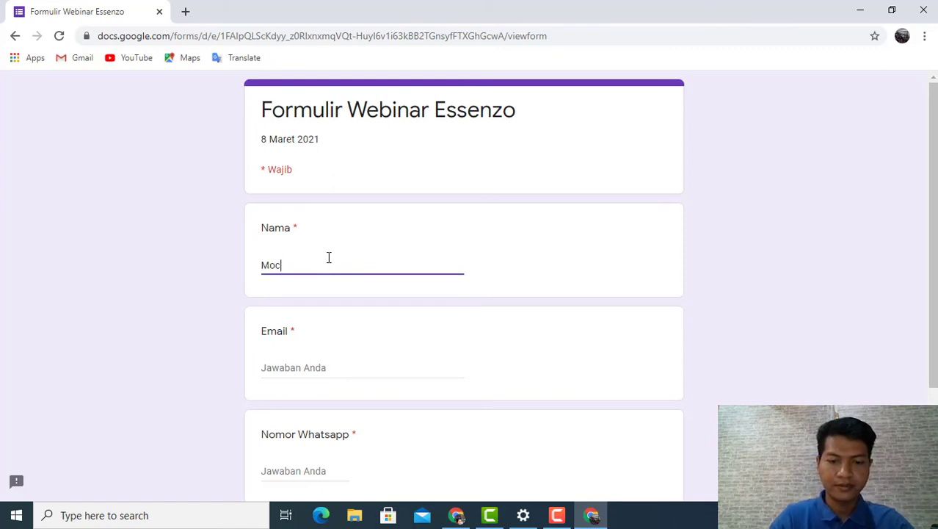
key("BackSpace")
key("BackSpace")
key("BackSpace")
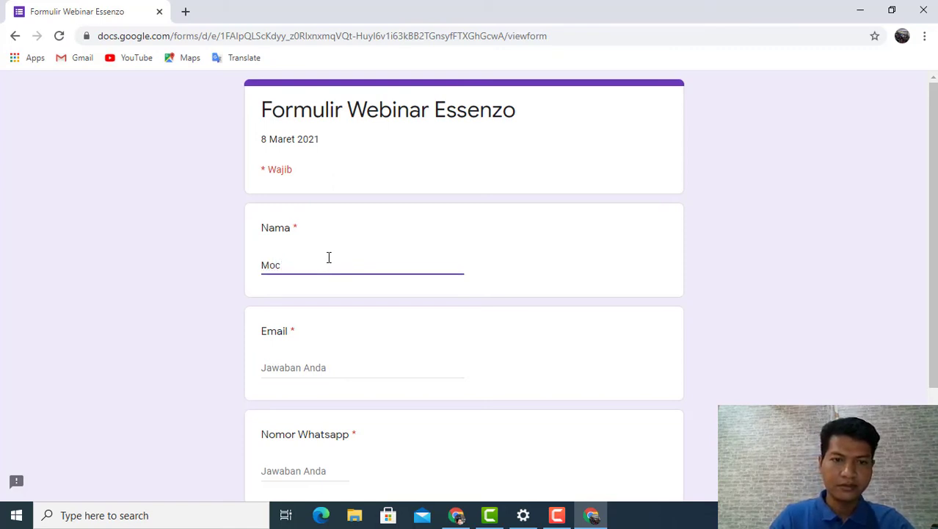
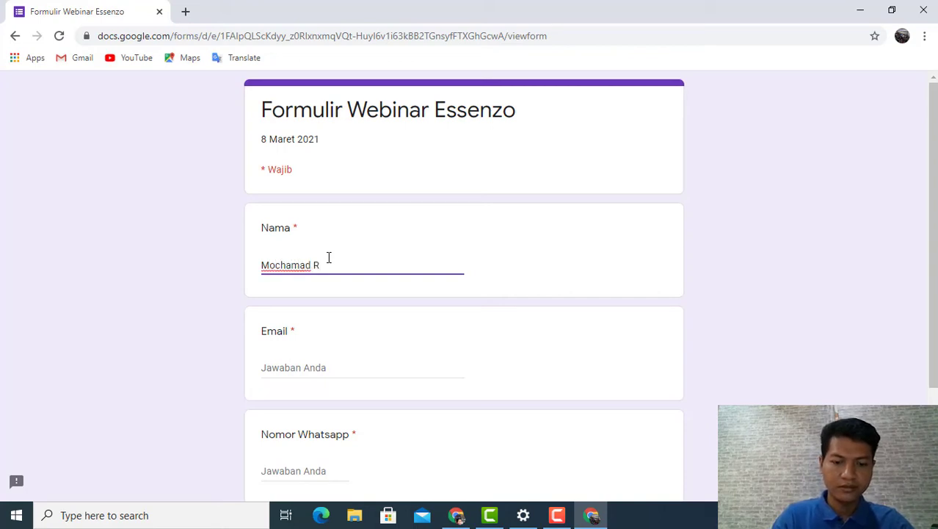
Step: Fill in the registrant's e-mail address in the Email field
left_click(293, 367)
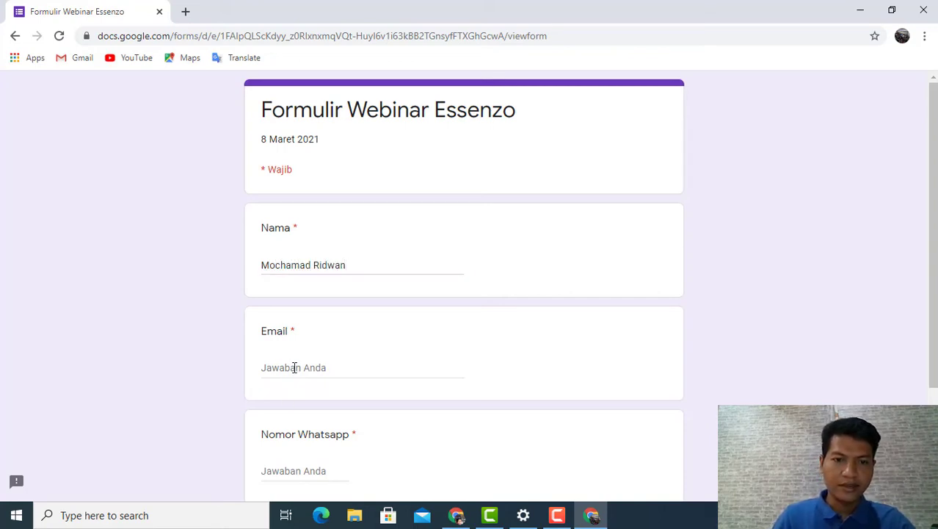
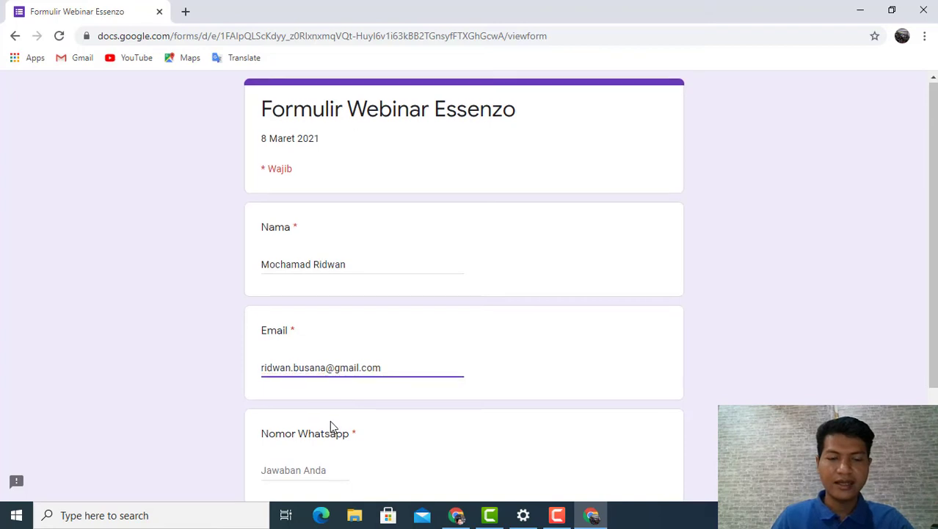
Step: Enter the registrant's phone number under Nomor Whatsapp, check the answers, and submit the form
scroll(330, 420, "down", 1)
left_click(323, 404)
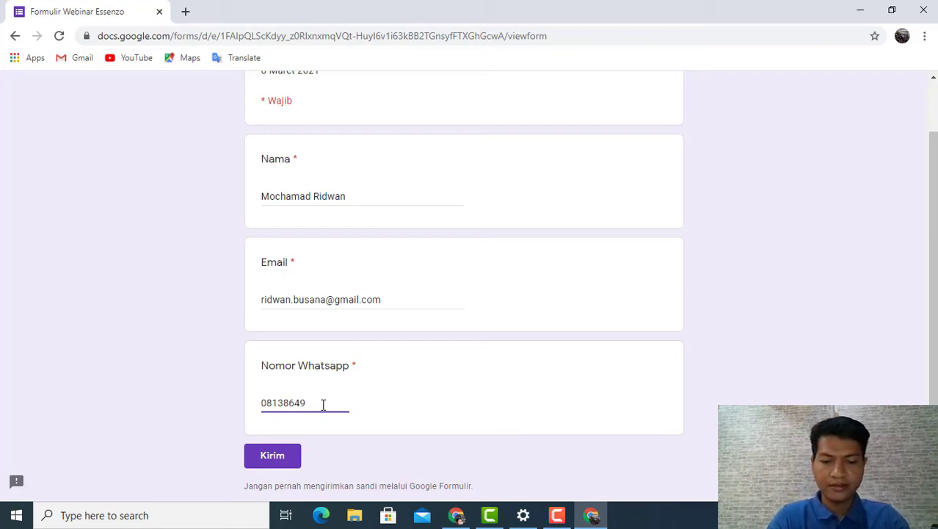
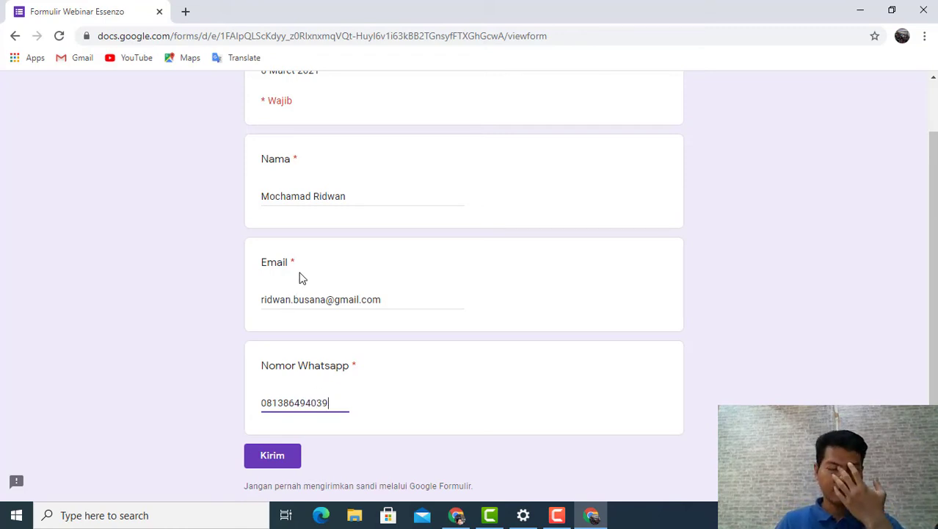
scroll(295, 264, "up", 1)
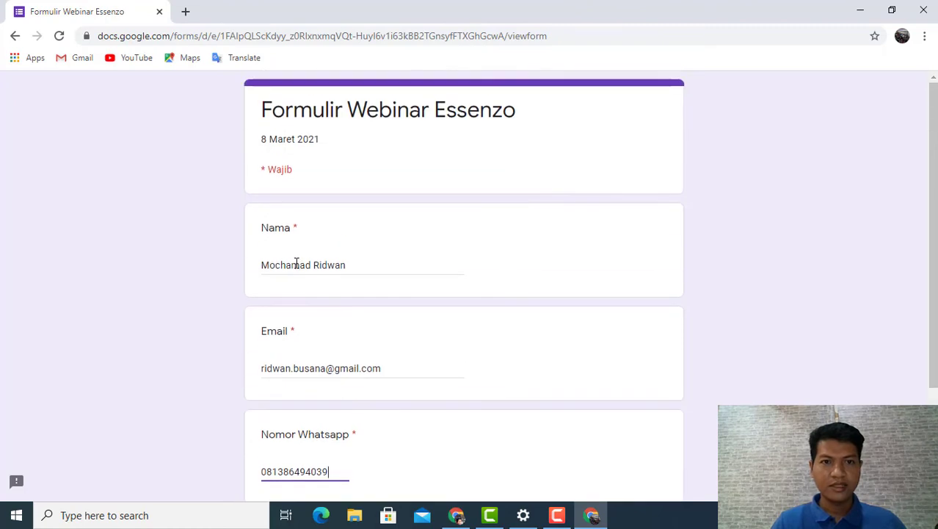
scroll(295, 262, "down", 2)
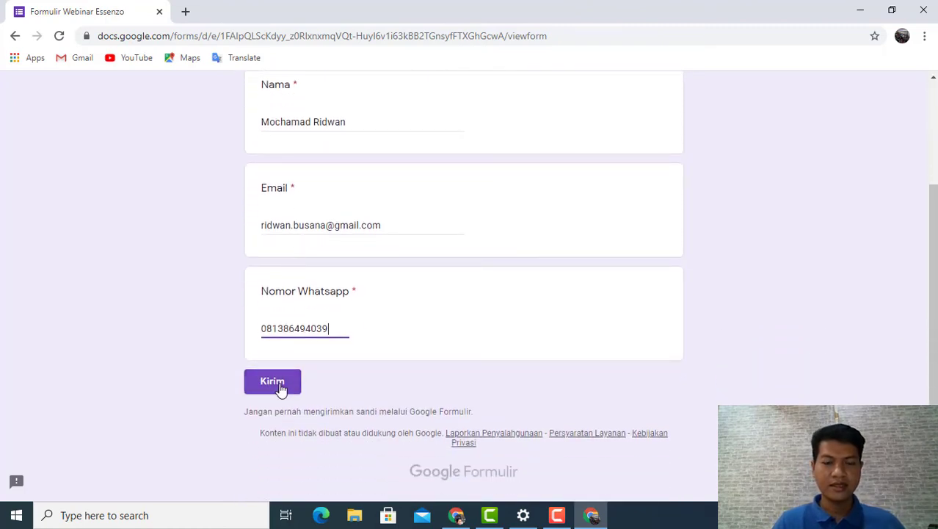
left_click(280, 389)
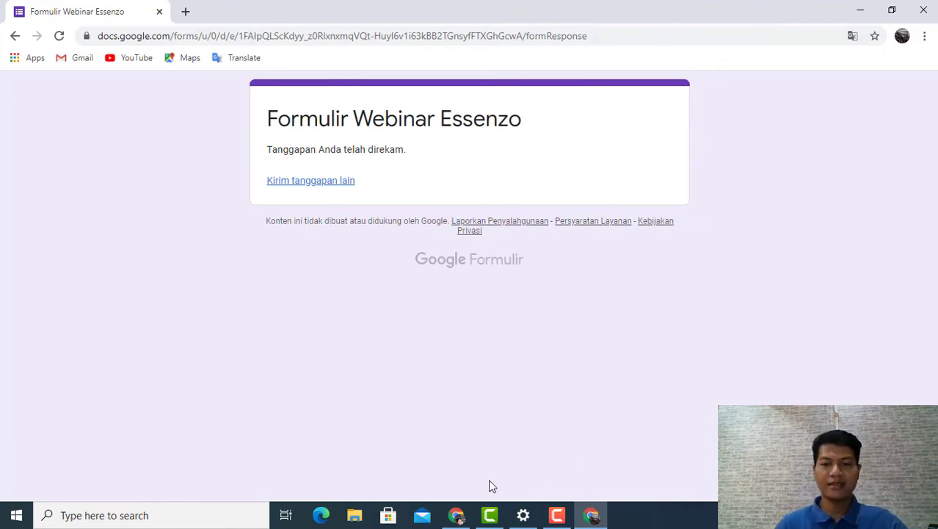
Step: Return to the form editor's window, review the response summary, and open the linked response spreadsheet
left_click(456, 514)
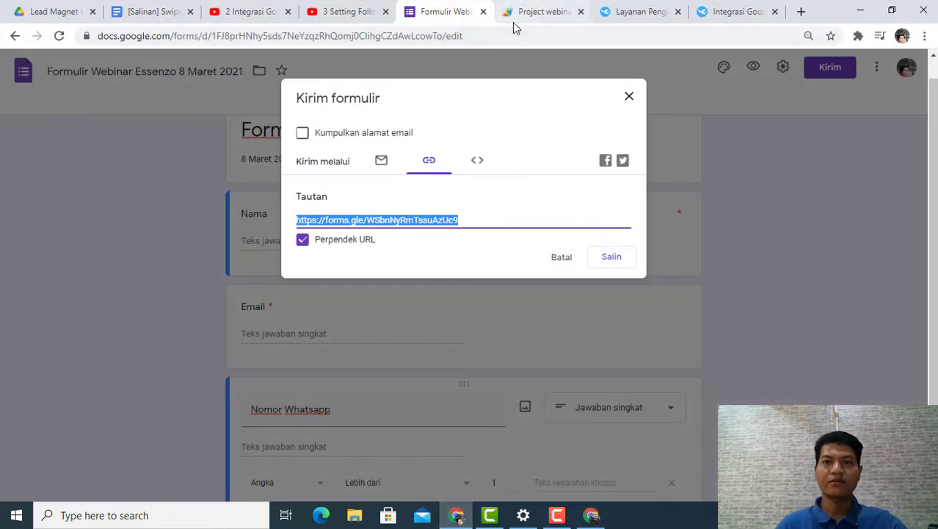
left_click(629, 96)
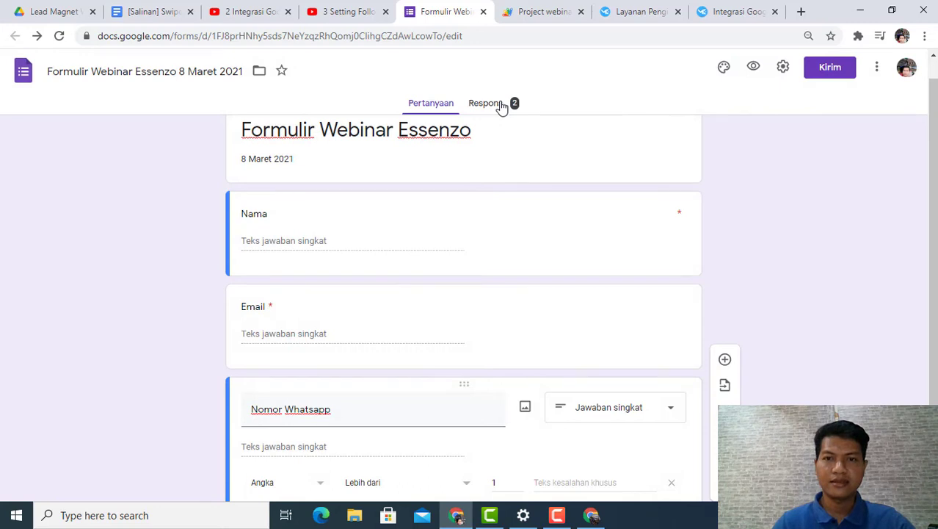
left_click(497, 105)
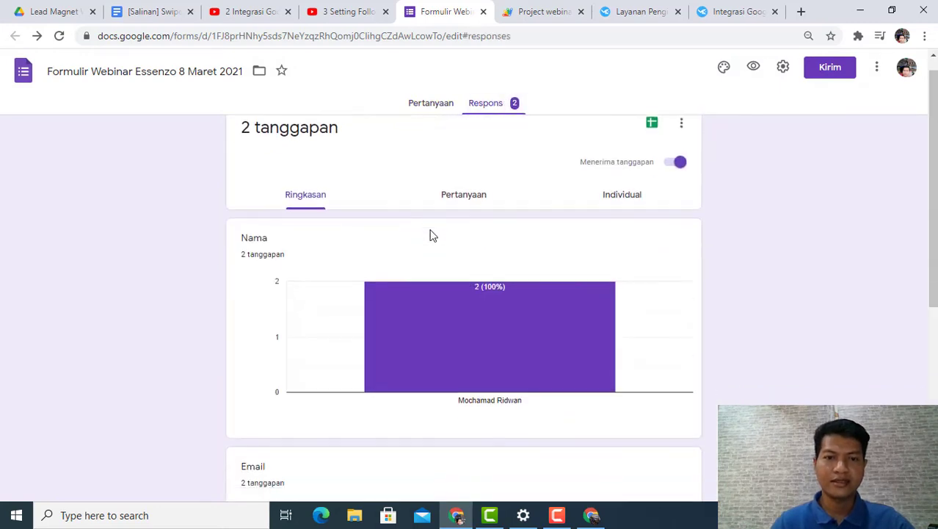
scroll(431, 235, "down", 5)
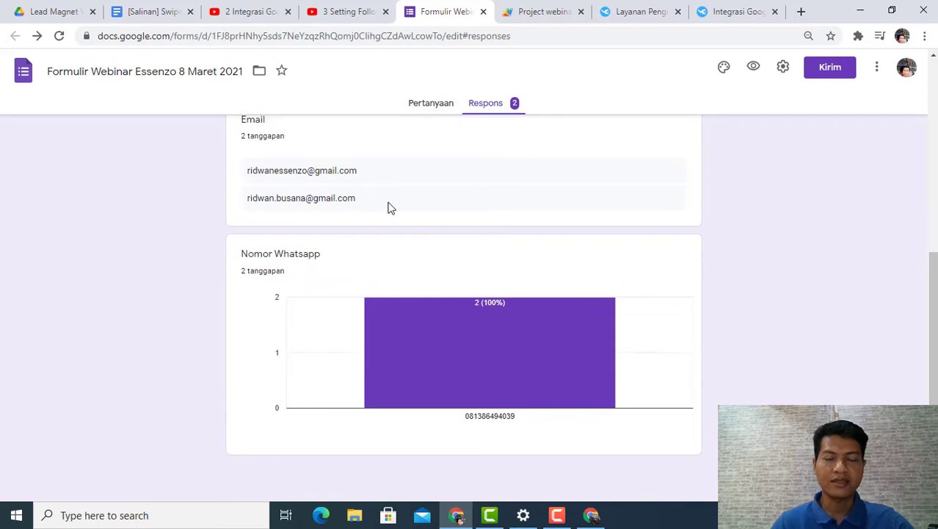
scroll(390, 206, "up", 3)
scroll(336, 319, "up", 1)
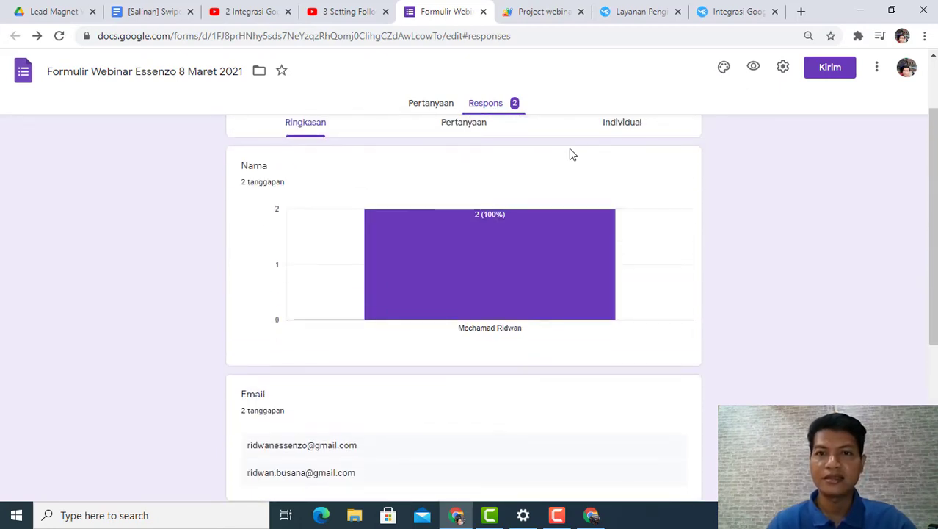
scroll(569, 151, "up", 1)
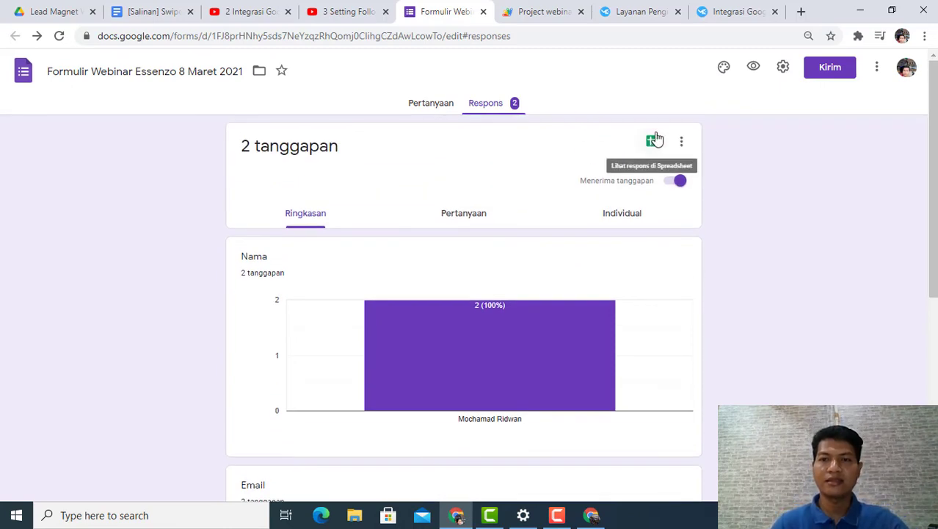
left_click(653, 140)
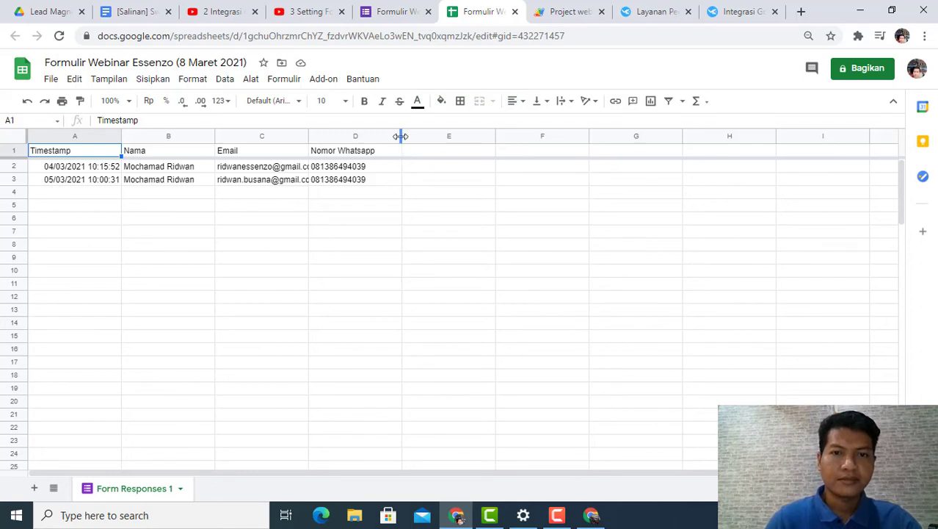
left_click_drag(401, 136, 402, 136)
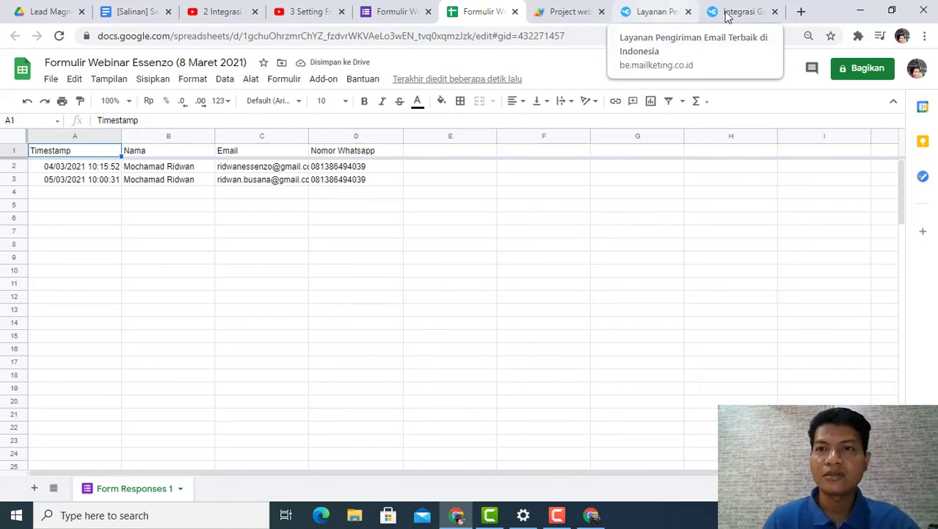
Step: Refresh the Mailketing lists page and view the subscribers of the Webinar Essenzo list
left_click(669, 12)
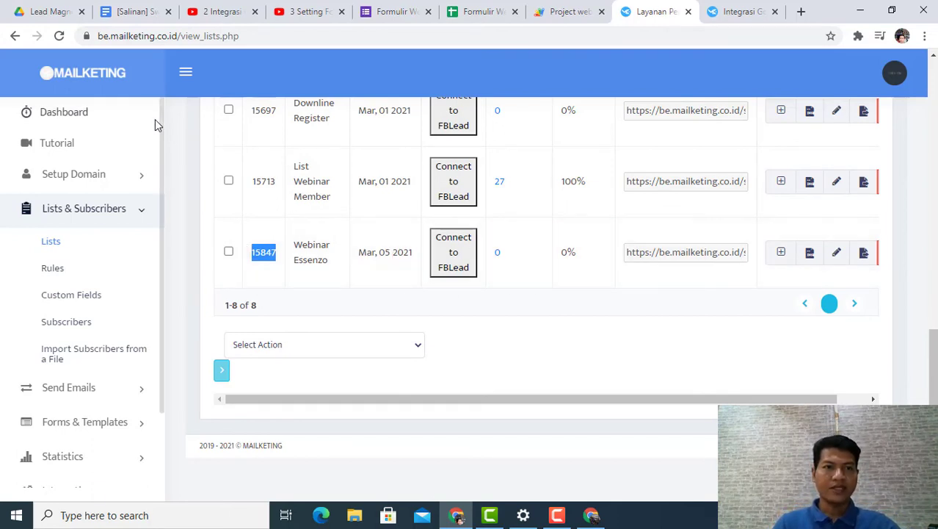
left_click(61, 38)
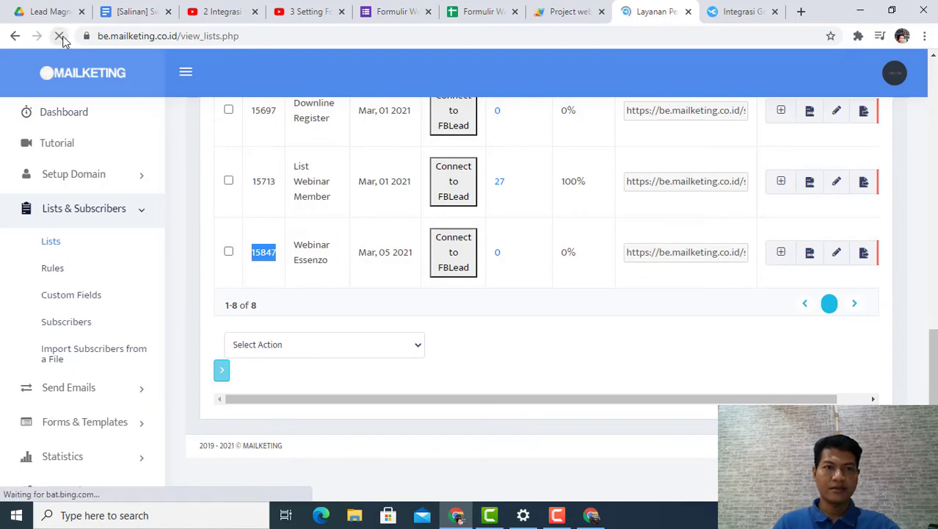
left_click(497, 256)
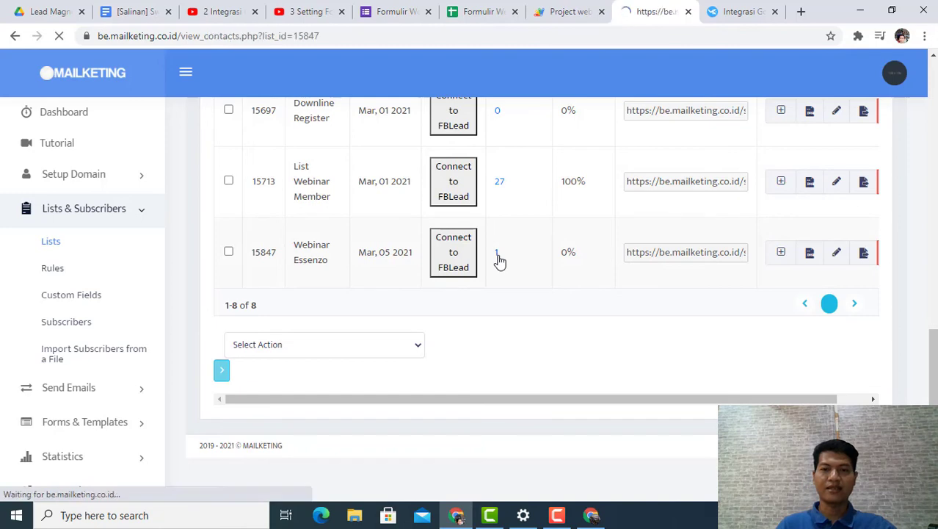
scroll(516, 289, "down", 1)
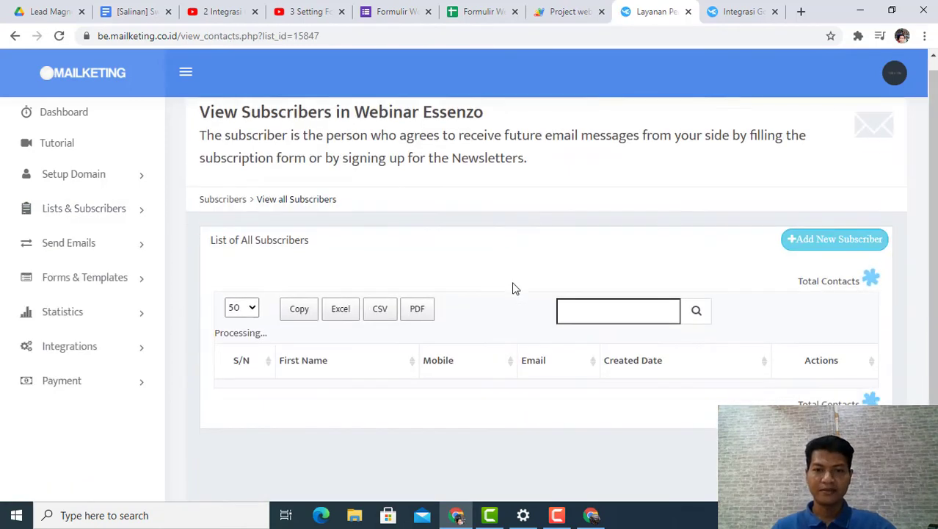
scroll(514, 293, "down", 1)
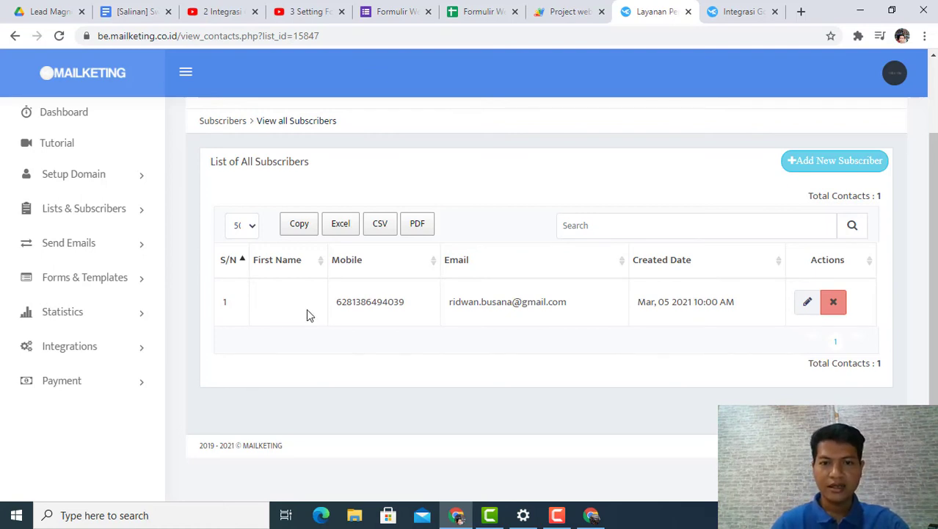
Step: Check the Email, Nama, and Nomor Whatsapp field mappings in the Project webinar Essenzo script
left_click(565, 11)
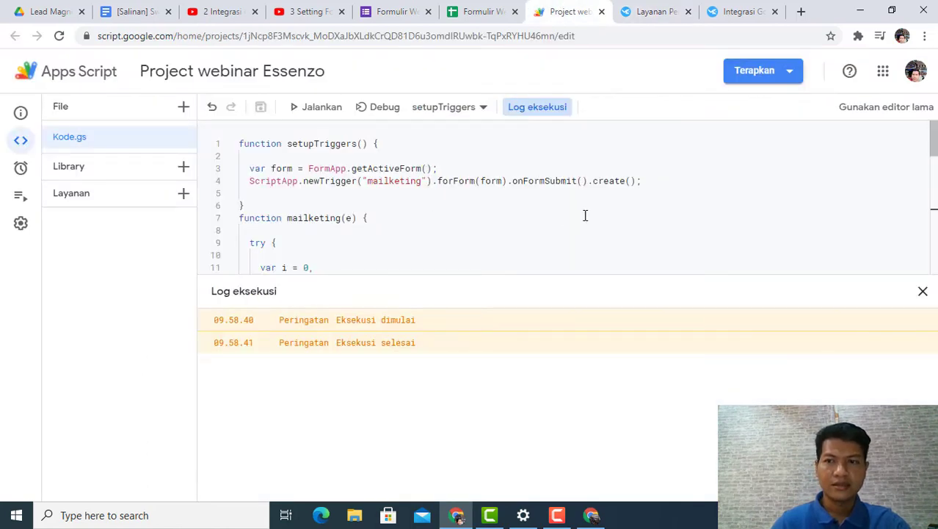
scroll(585, 215, "down", 5)
scroll(484, 207, "up", 5)
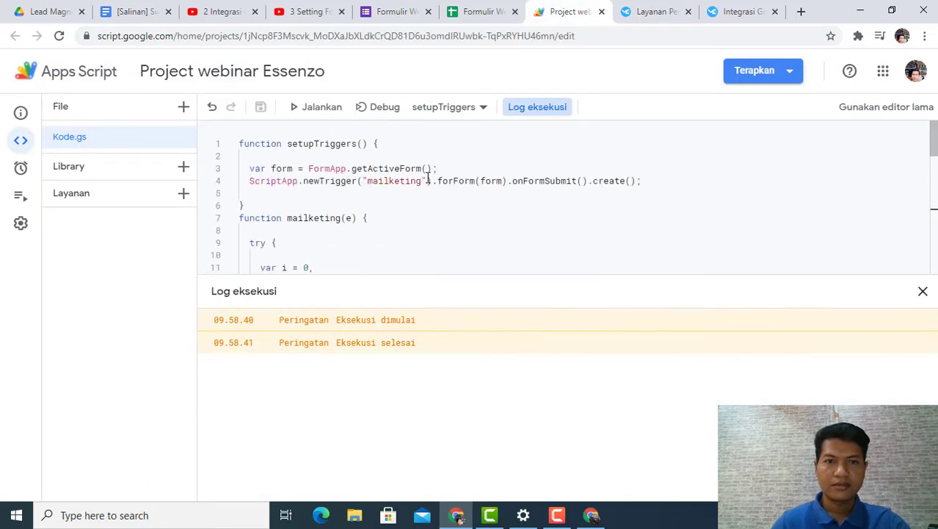
scroll(427, 200, "down", 6)
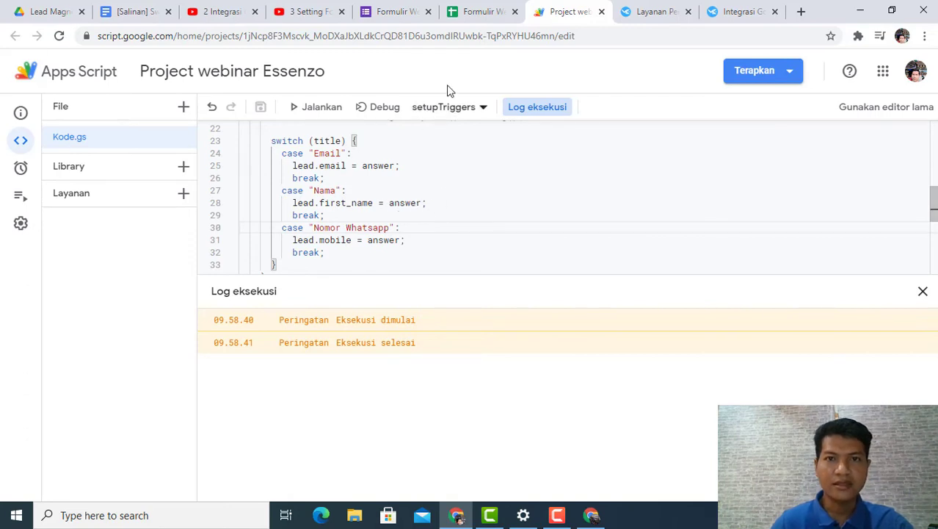
Step: Compare the form's Nama, Email and Nomor Whatsapp question titles with the response sheet's columns and the webinar script
left_click(405, 11)
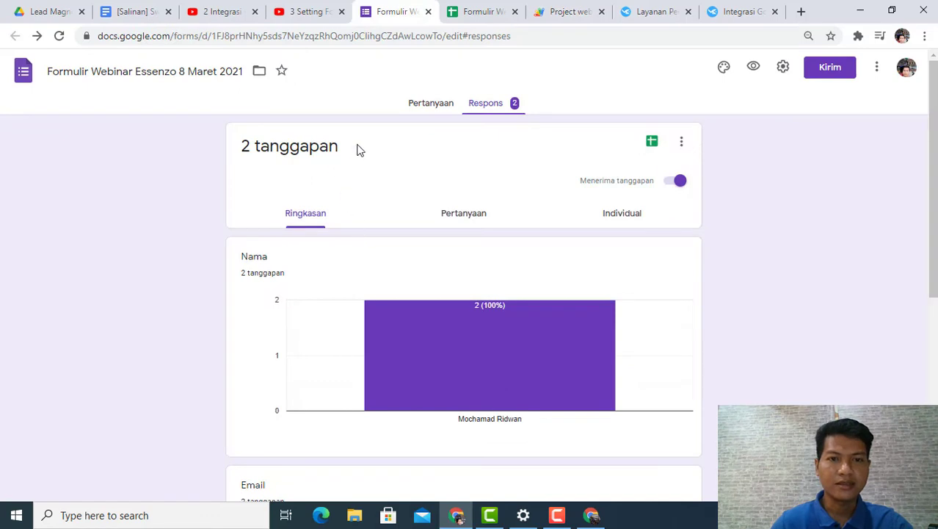
left_click(419, 110)
scroll(332, 308, "down", 1)
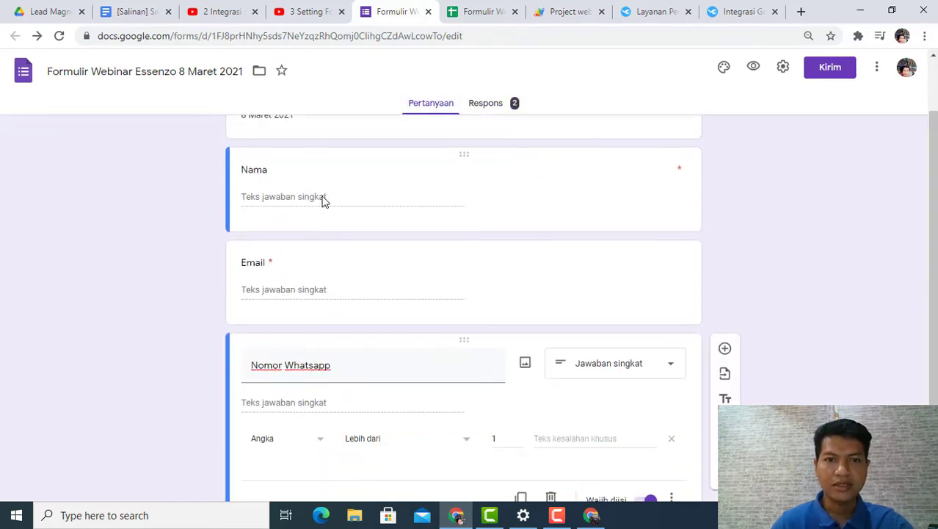
scroll(304, 341, "down", 1)
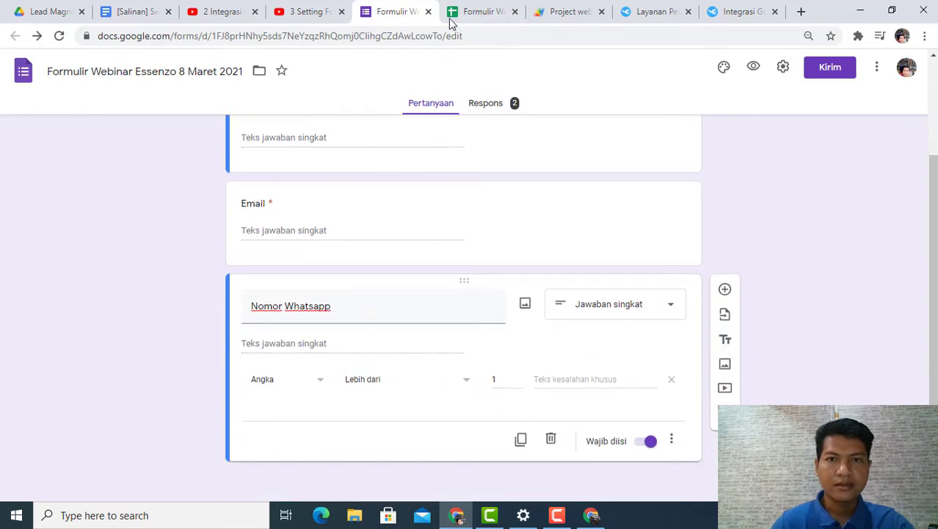
scroll(355, 200, "up", 2)
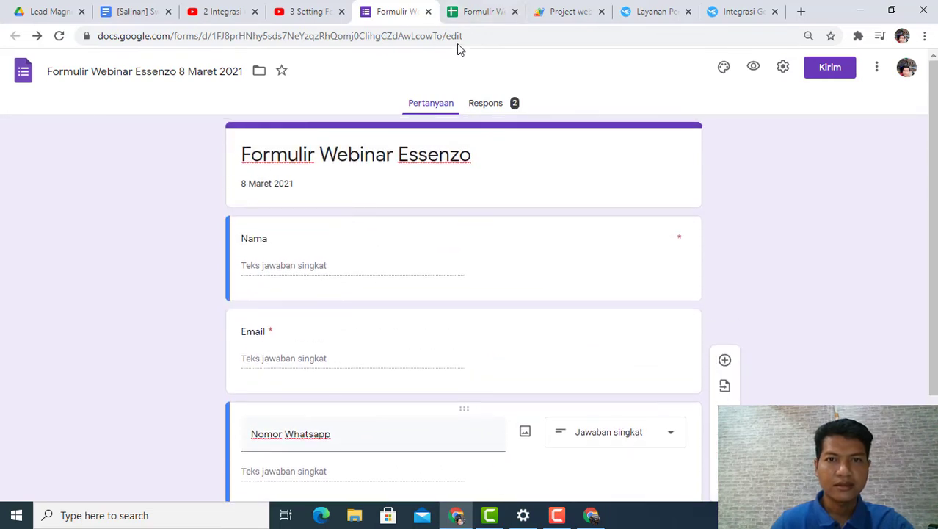
left_click(573, 12)
scroll(372, 232, "up", 2)
scroll(372, 232, "up", 1)
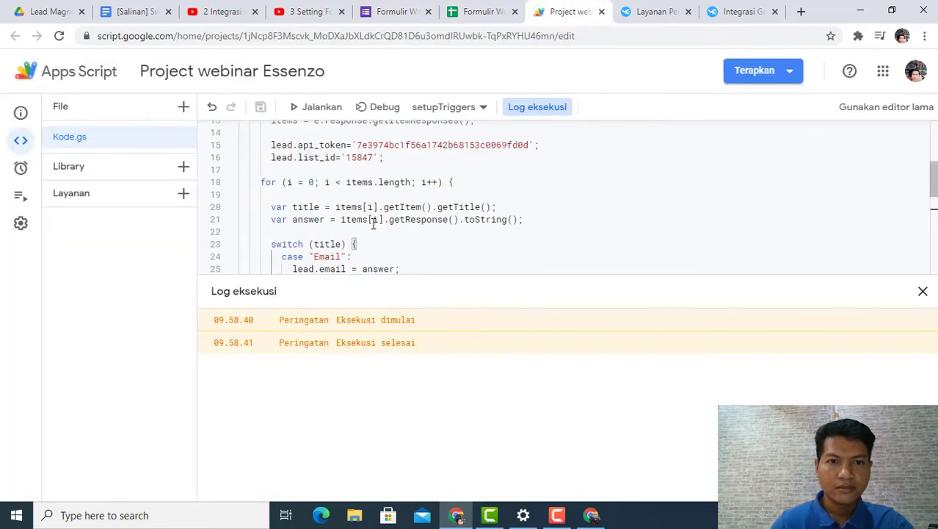
Step: Switch to Mailketing, look over the existing campaigns, and open the list of autoresponders
key("ctrl+Tab")
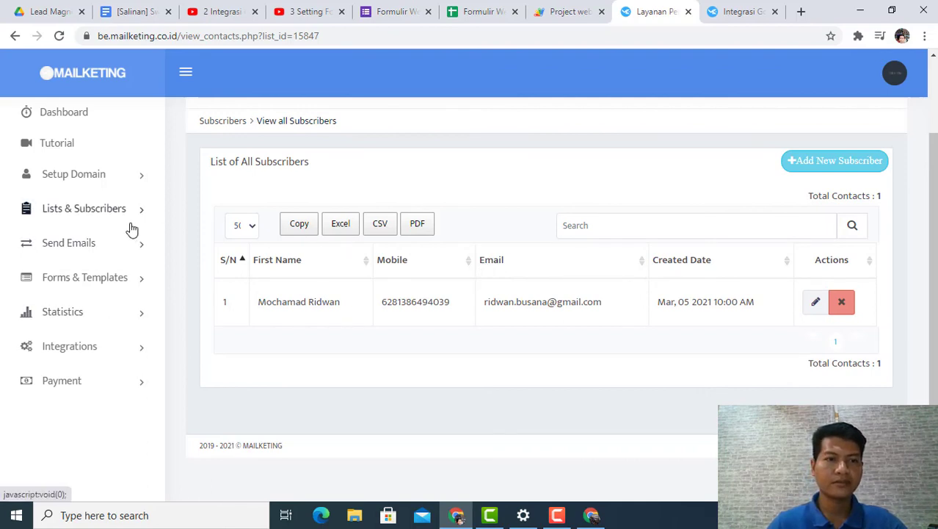
left_click(88, 243)
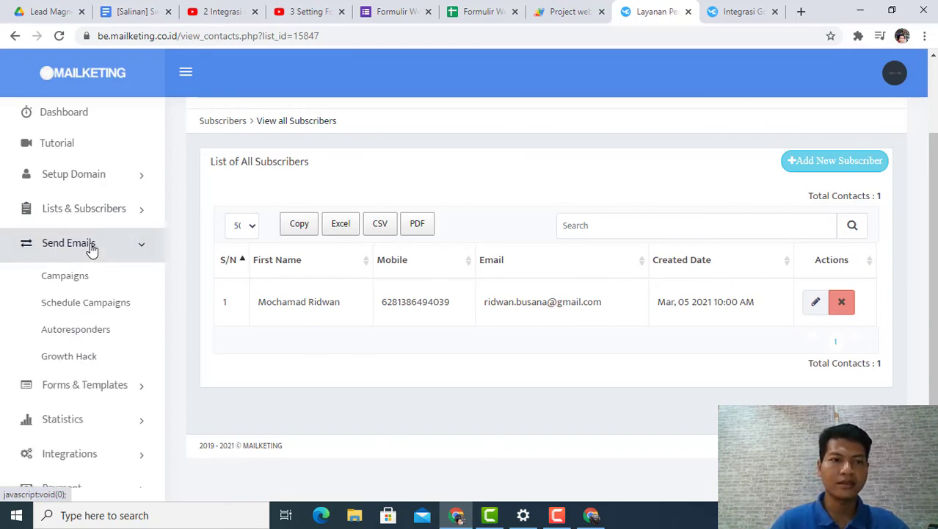
left_click(64, 276)
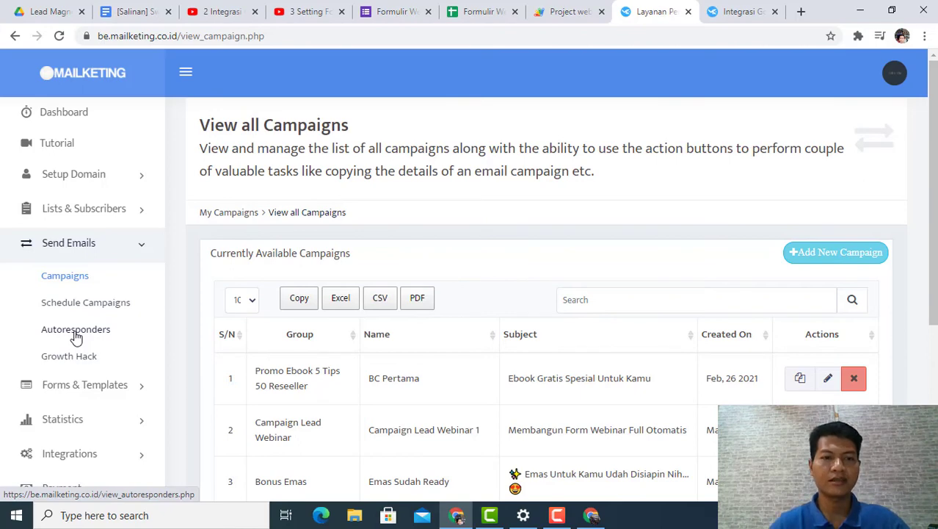
left_click(75, 332)
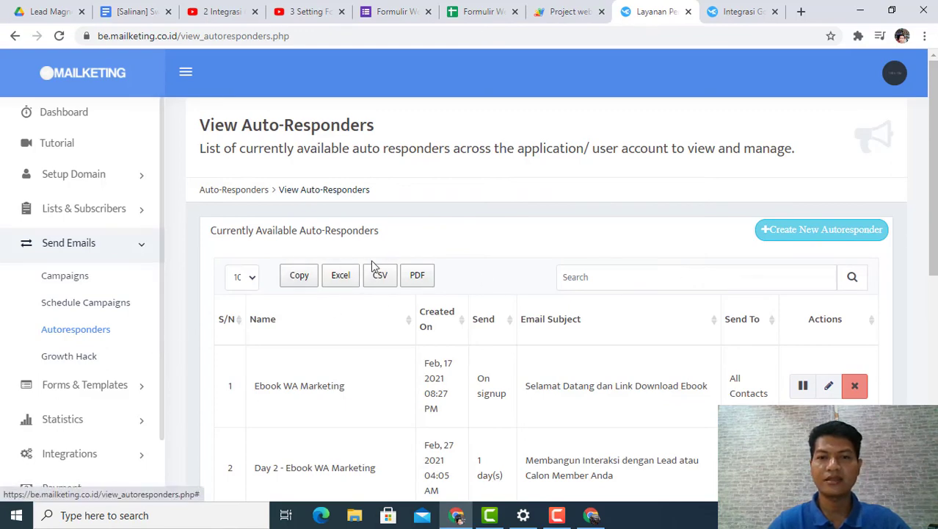
Step: Start a new autoresponder and name it Respon Webinar Essenzo
left_click(776, 244)
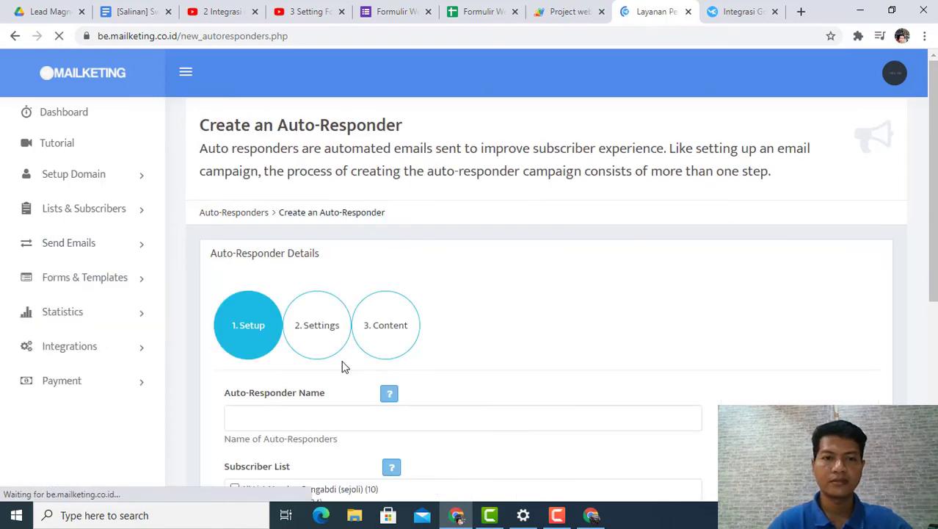
scroll(315, 373, "down", 2)
left_click(320, 286)
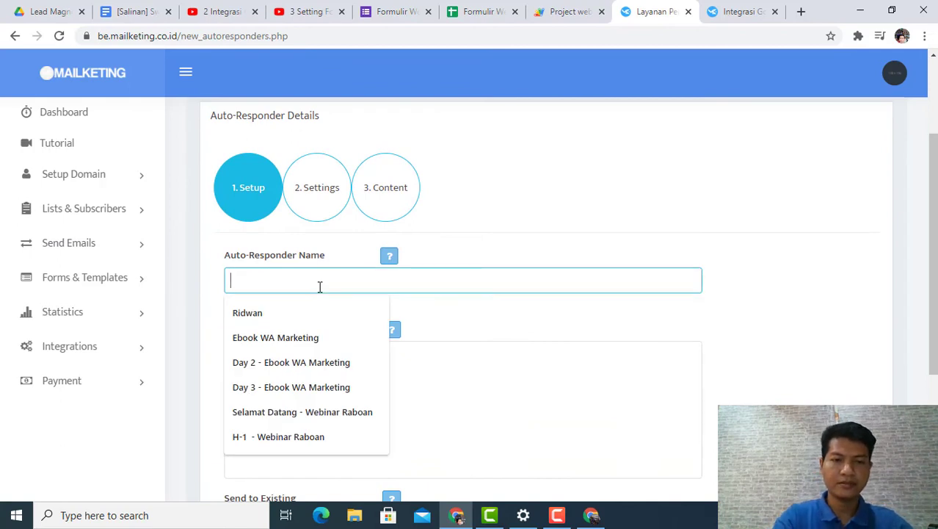
type("Respon ")
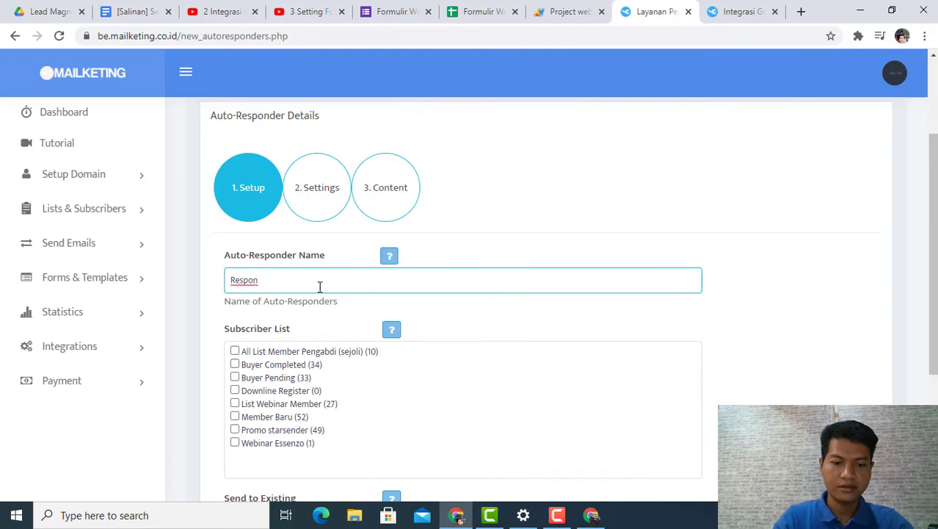
type("Webin")
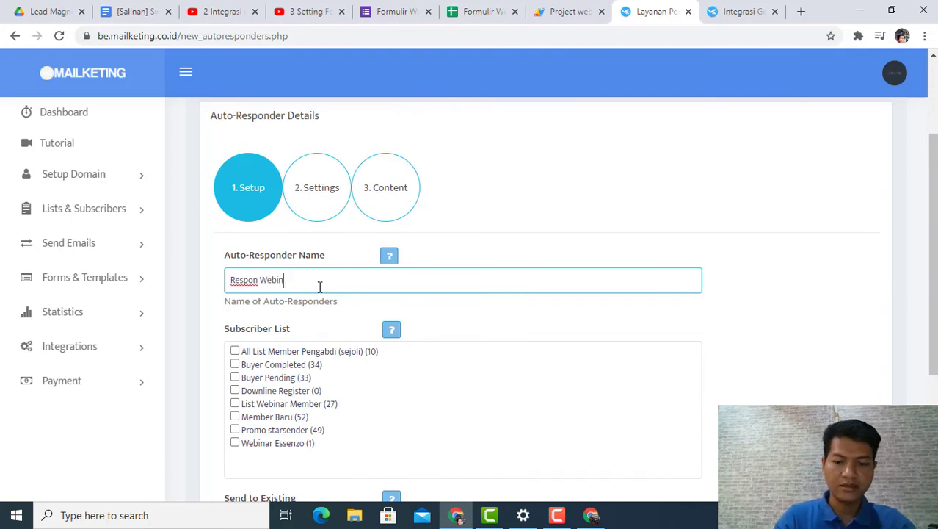
type("ar Esse")
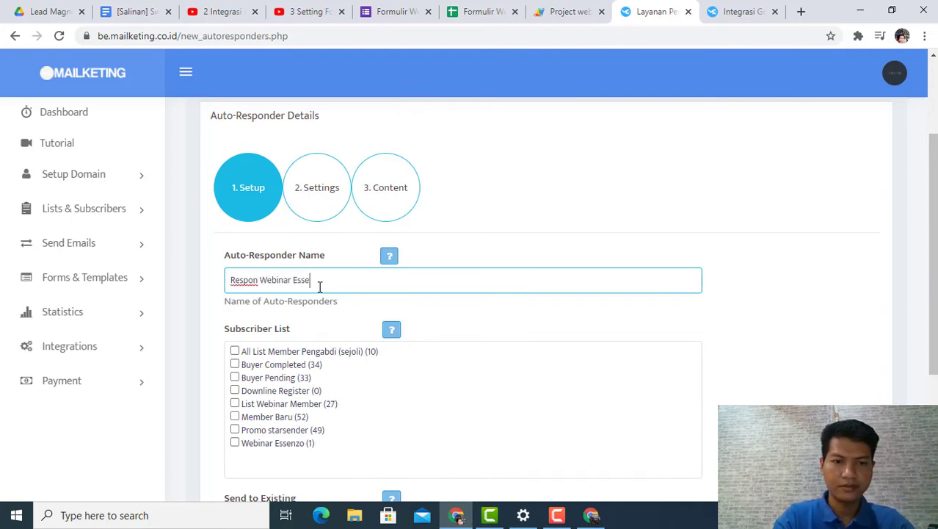
type("nzo")
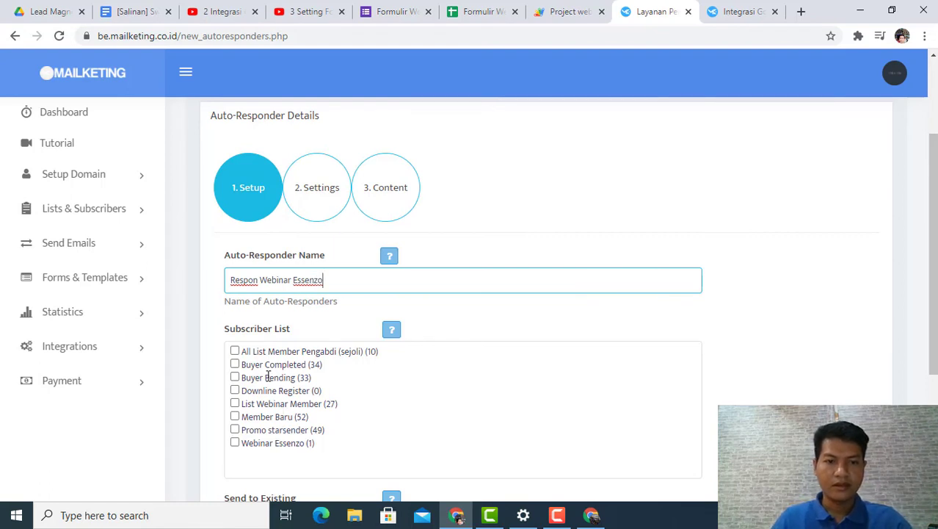
Step: Assign the Webinar Essenzo subscriber list, enable Send to Existing, and continue to the autoresponder's settings
scroll(270, 330, "down", 1)
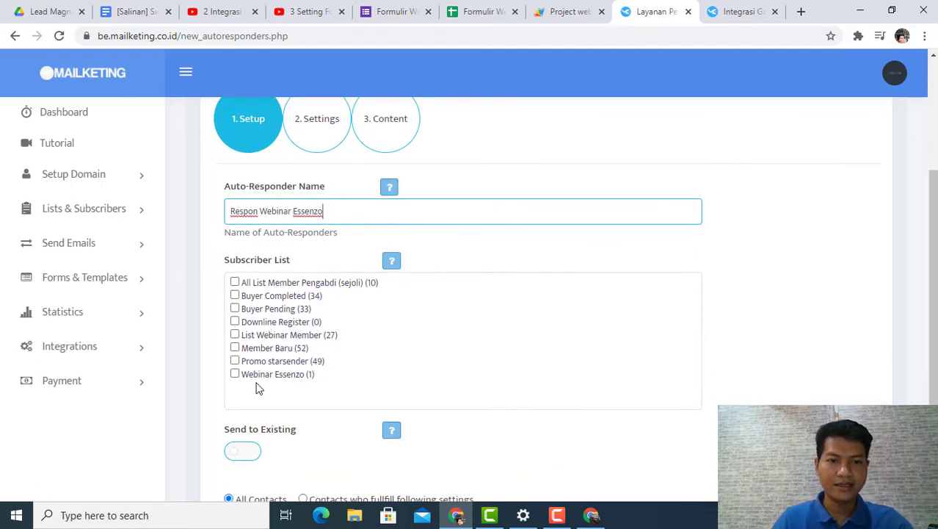
left_click(235, 375)
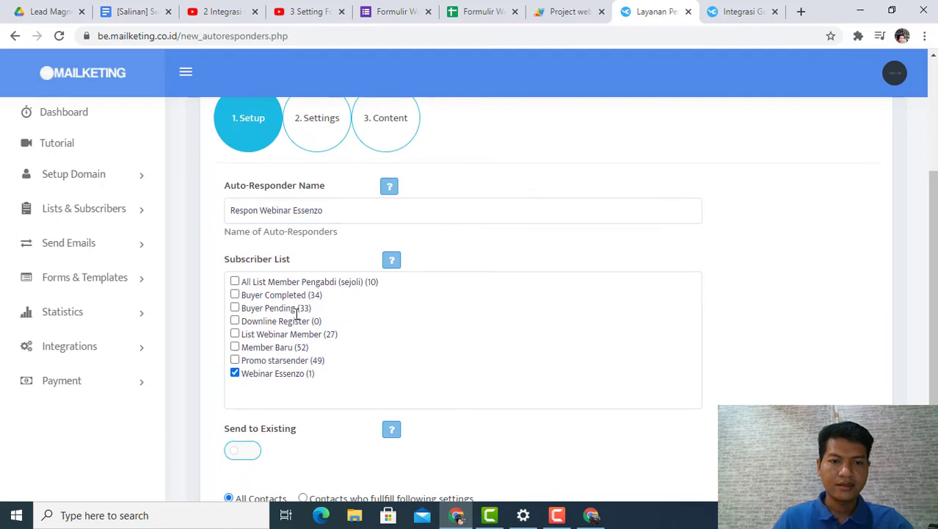
scroll(318, 286, "down", 2)
scroll(317, 254, "down", 1)
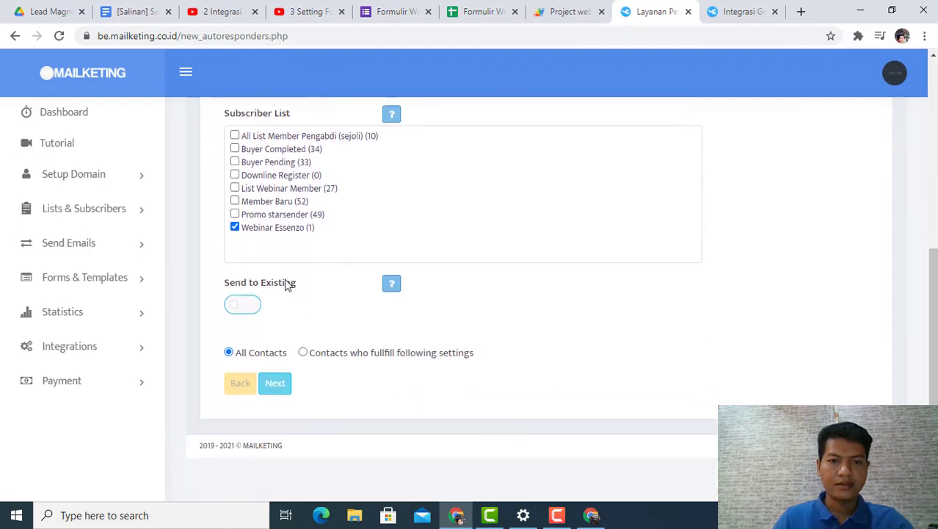
left_click(248, 306)
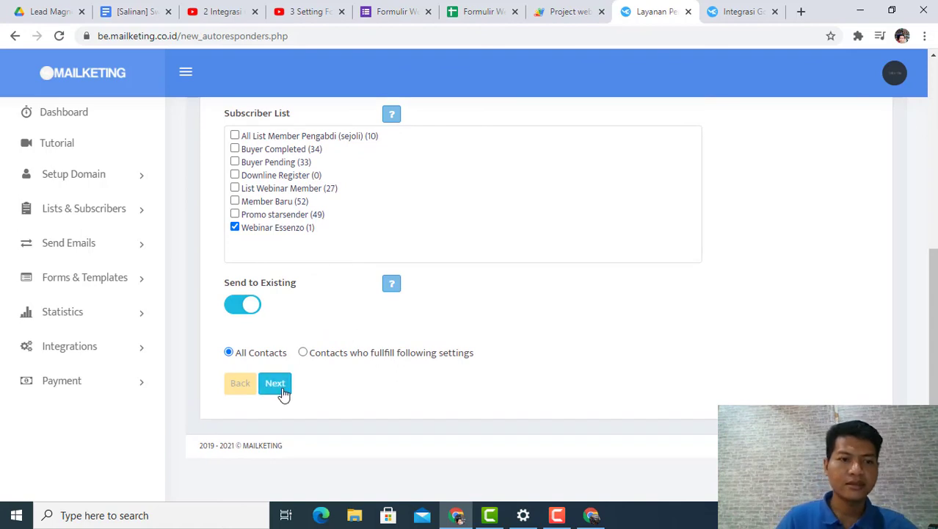
left_click(283, 393)
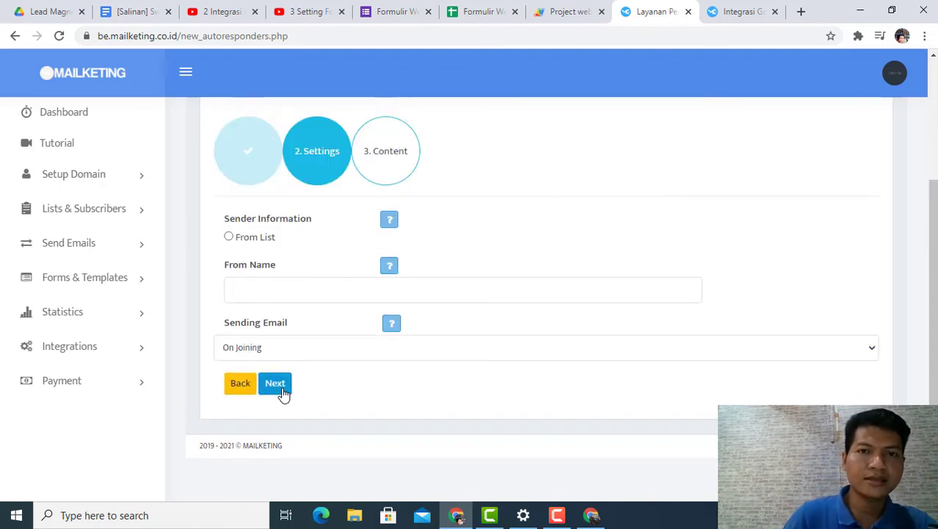
Step: Fill in the From Name with the saved Pengabdi.com sender name and keep the email sending On Joining
left_click(273, 287)
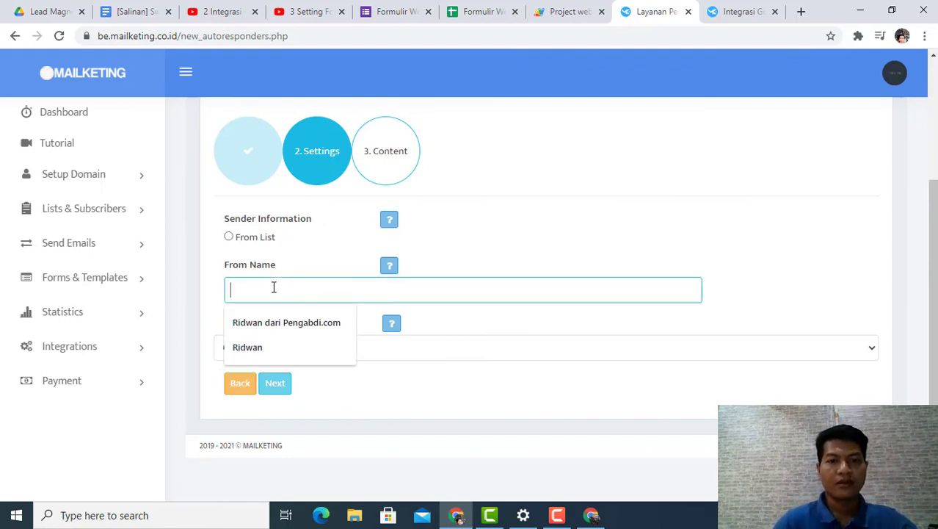
left_click(285, 326)
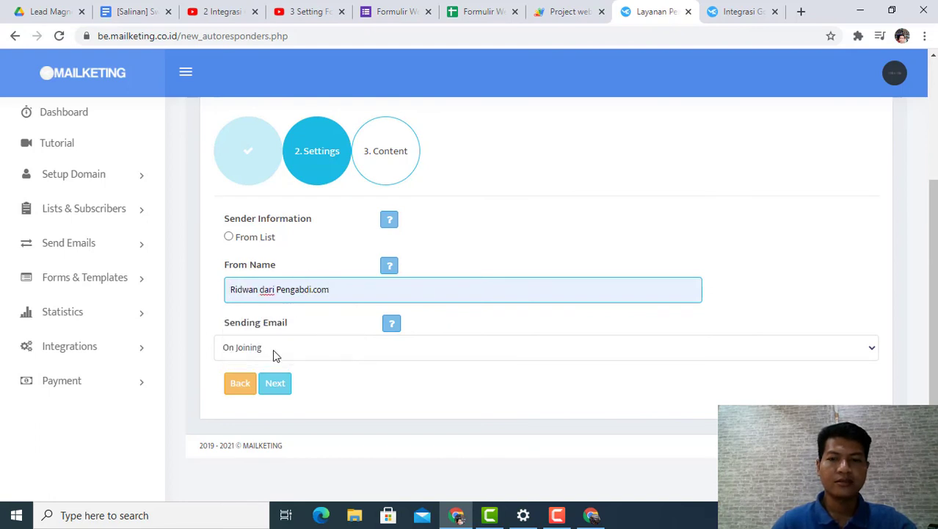
left_click(274, 349)
left_click(274, 348)
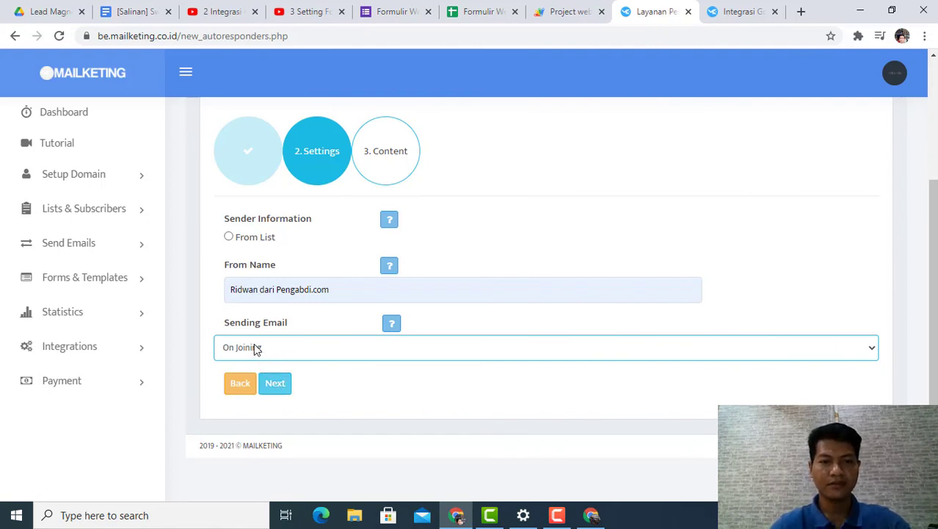
left_click(273, 383)
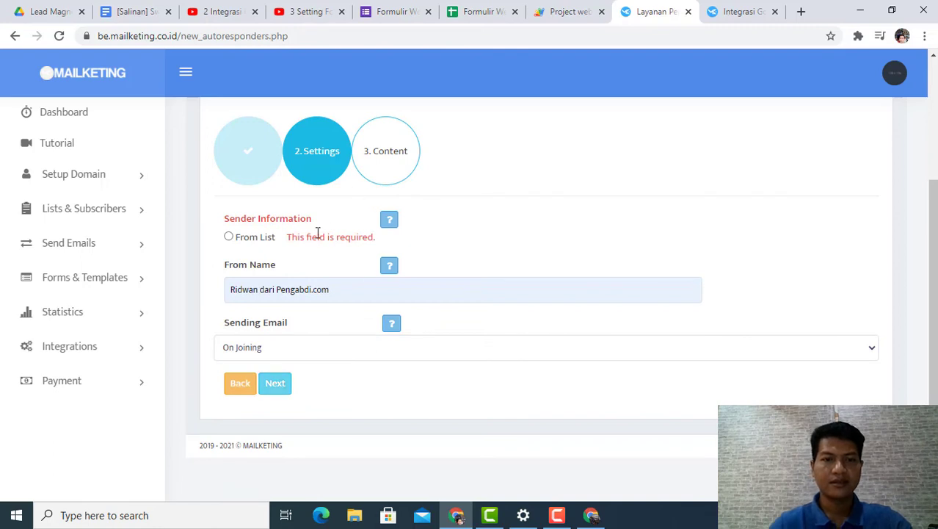
Step: Set the sender information to From List, use the From Name as listed in the list, and continue to the content stage
left_click(229, 237)
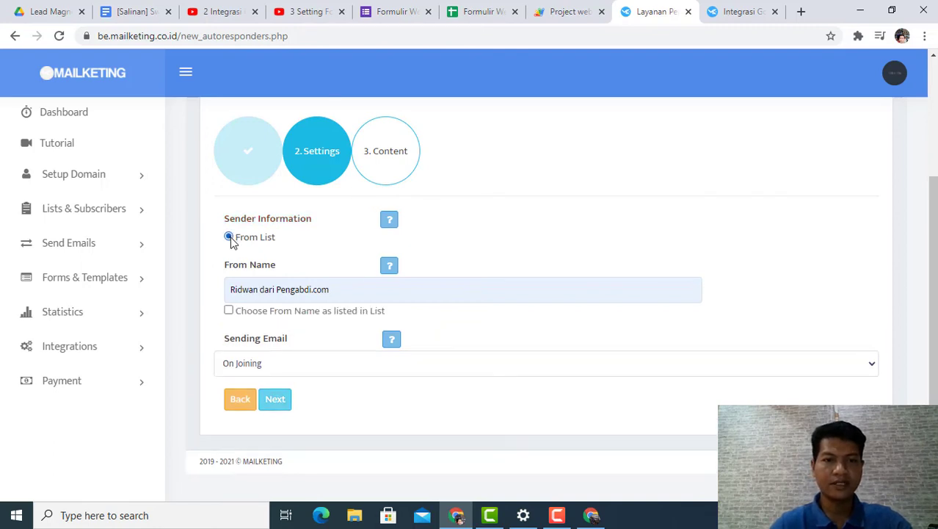
left_click(229, 311)
scroll(290, 349, "down", 1)
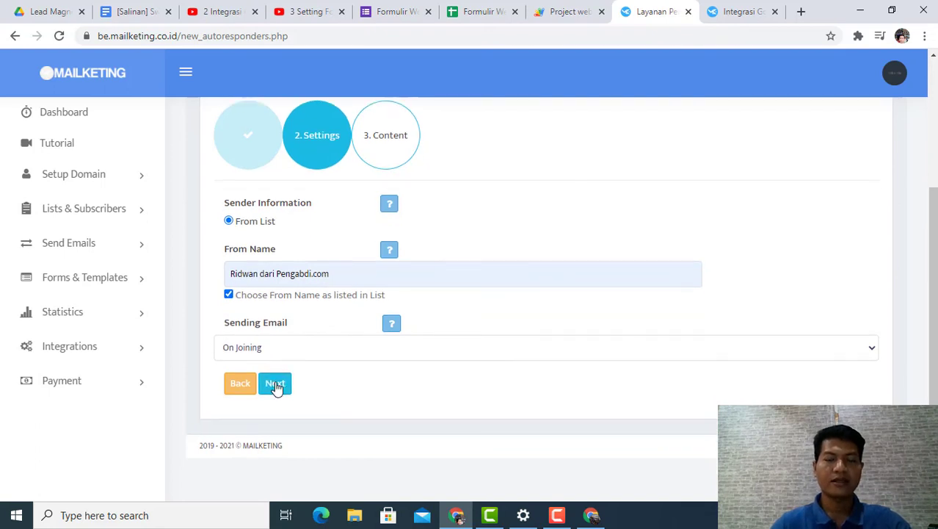
left_click(275, 385)
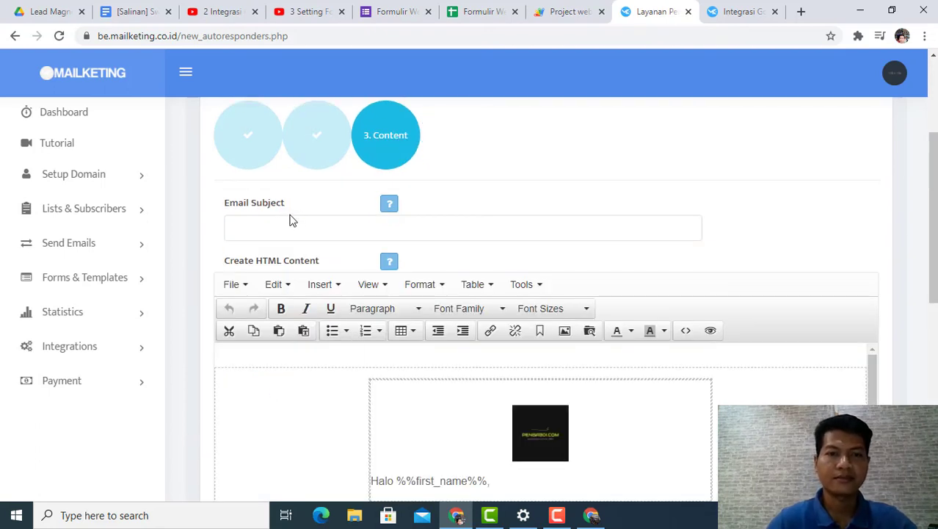
left_click(290, 223)
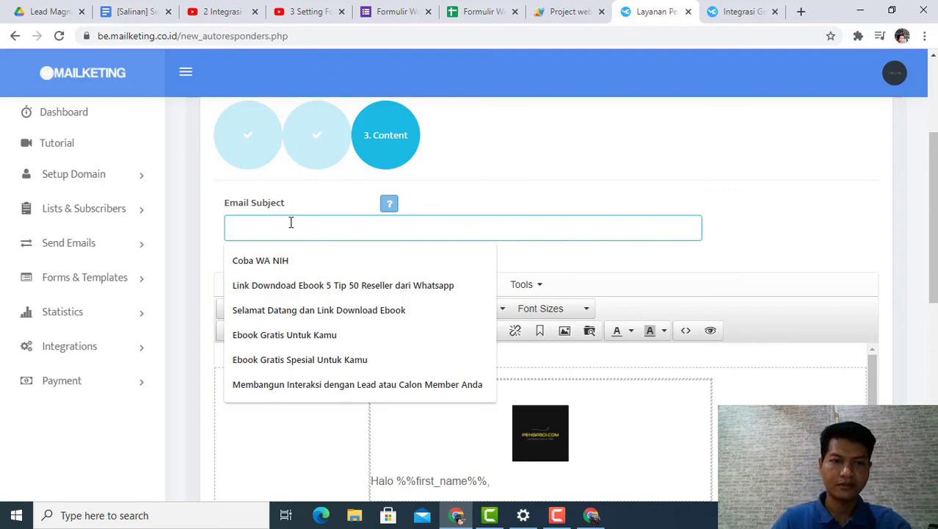
type("Te")
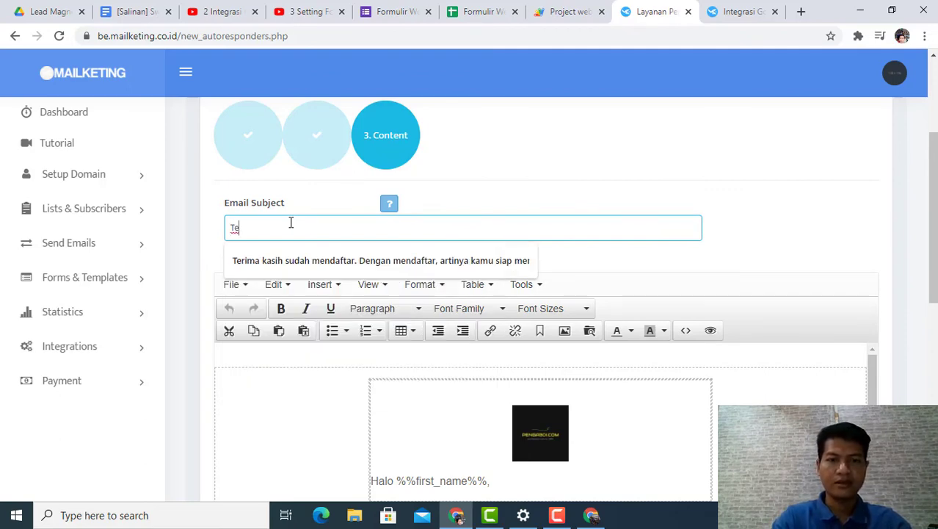
type("rima")
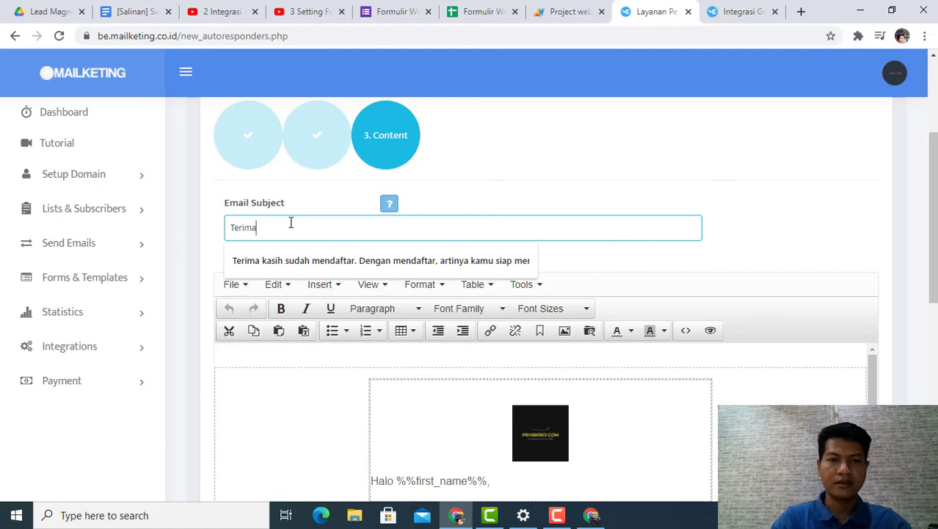
type(" kasih ")
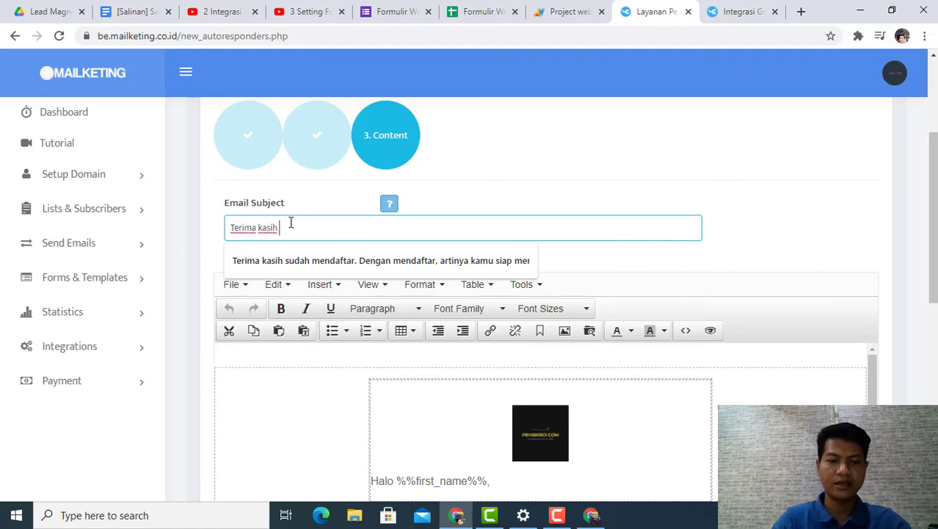
type("Sudah M")
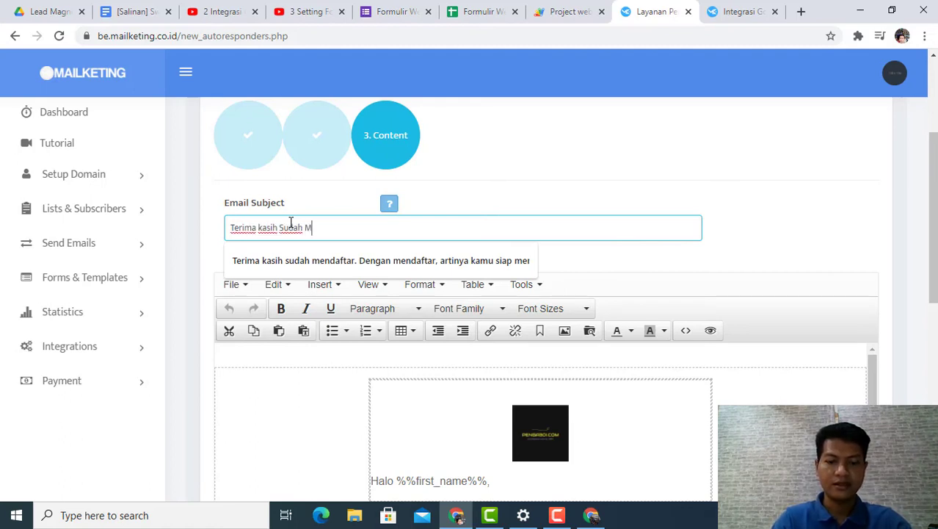
type("endaft")
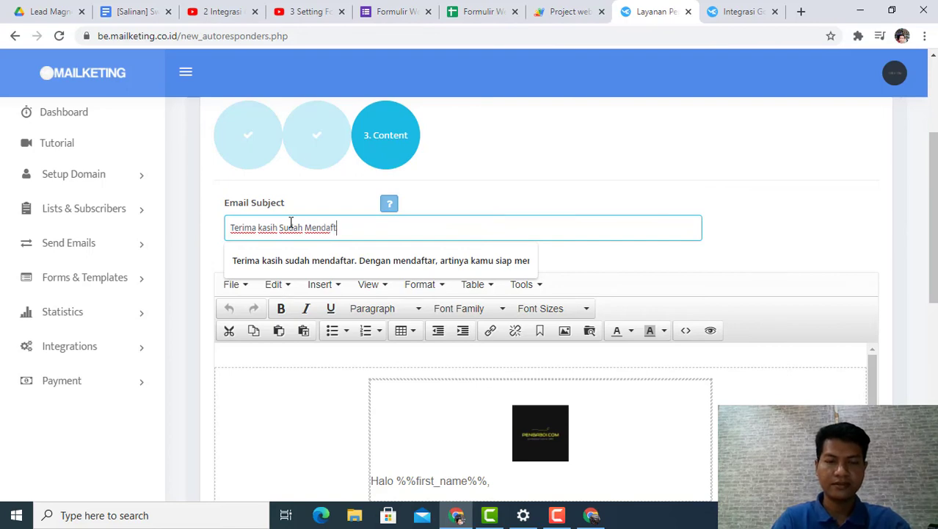
Step: Replace the email subject with "Selamat Datang Peserta Webinar Essenzo"
left_click_drag(369, 224, 166, 221)
type("Selama")
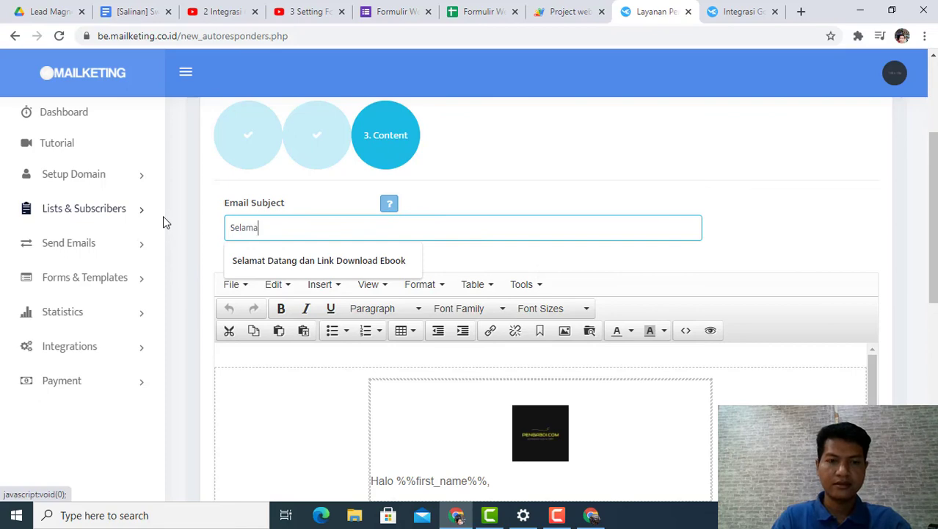
type("t Datang")
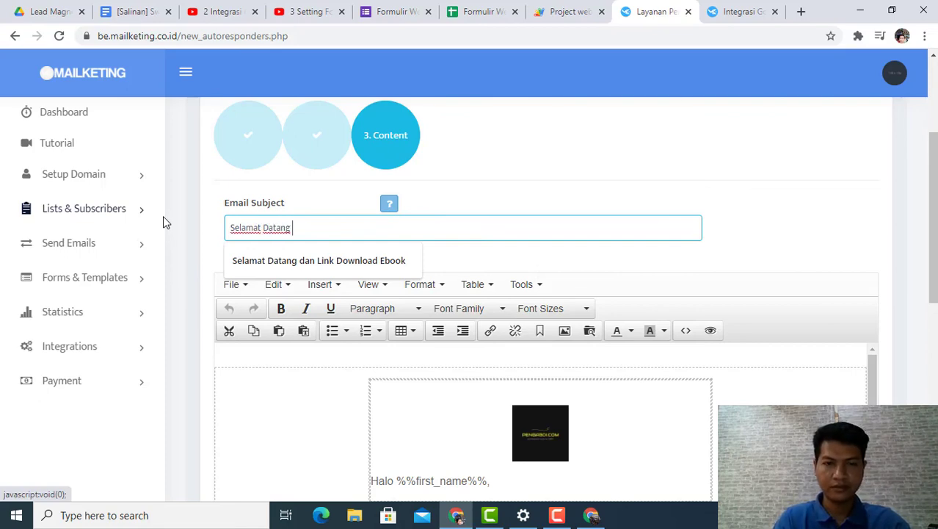
type(" dan")
key("BackSpace")
key("BackSpace")
key("BackSpace")
key("BackSpace")
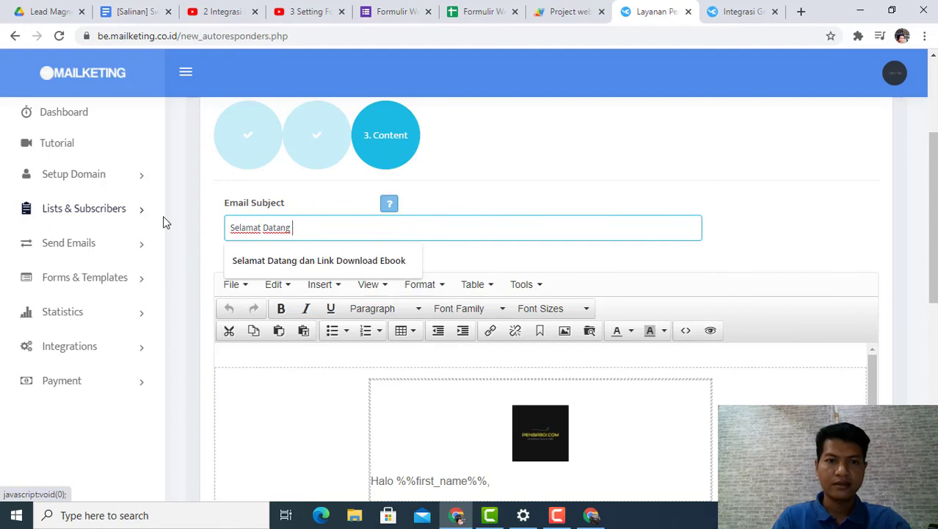
type("Pe")
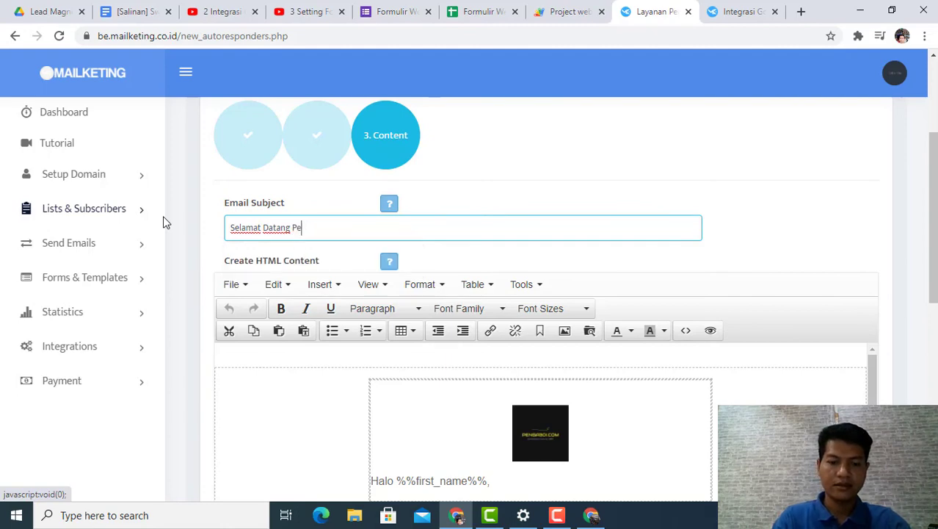
type("serta We")
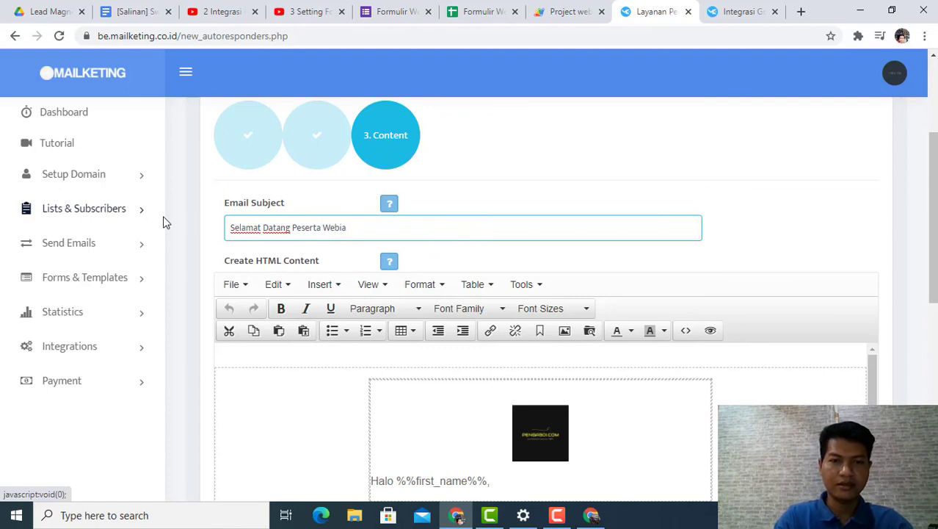
type("binar E")
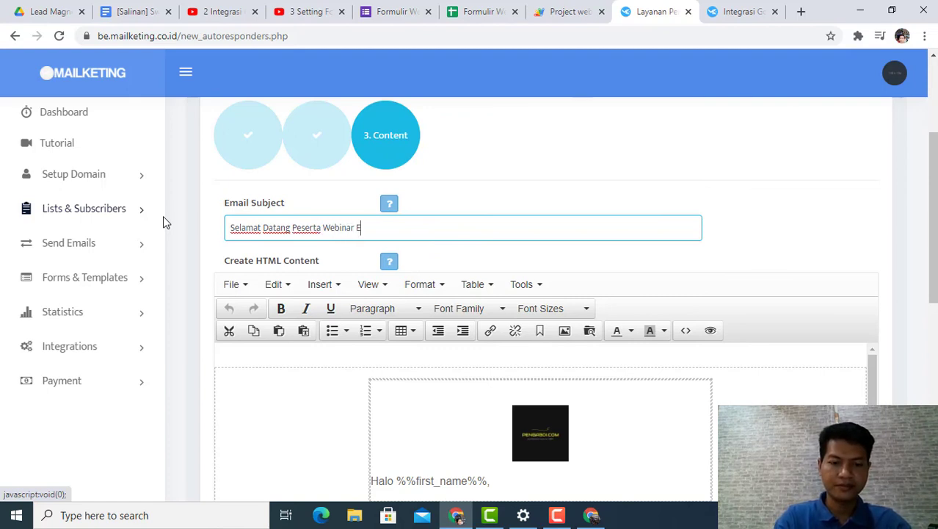
type("ssenzo")
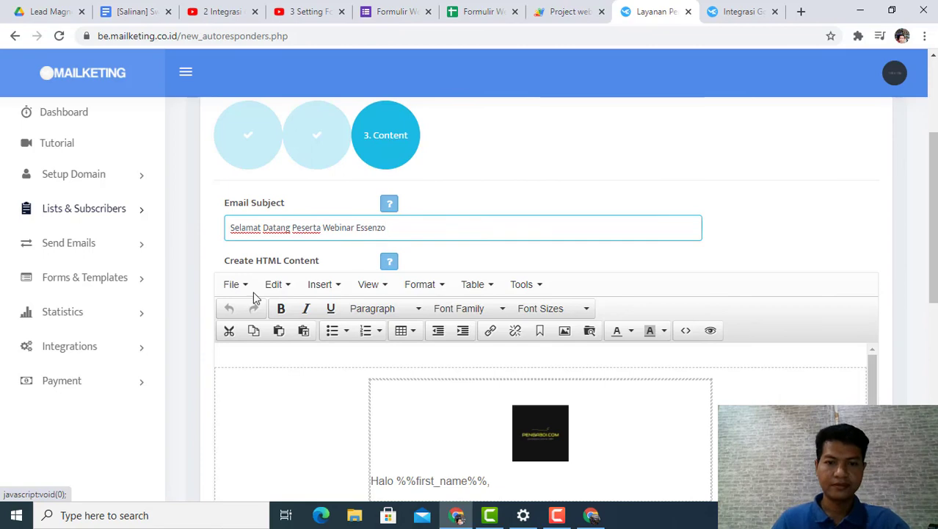
Step: Replace the Lorem ipsum placeholder in the email body with a message beginning "Terima kasih sudah mendaftar di Webinar Essenzo, Peluang Bisnis Herbal."
scroll(407, 360, "down", 5)
scroll(452, 390, "up", 3)
scroll(455, 279, "down", 5)
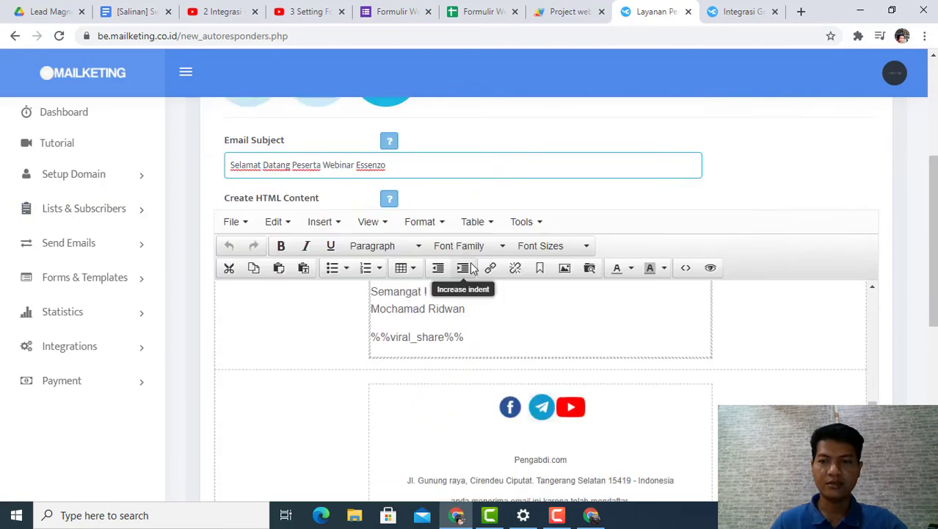
scroll(462, 317, "up", 2)
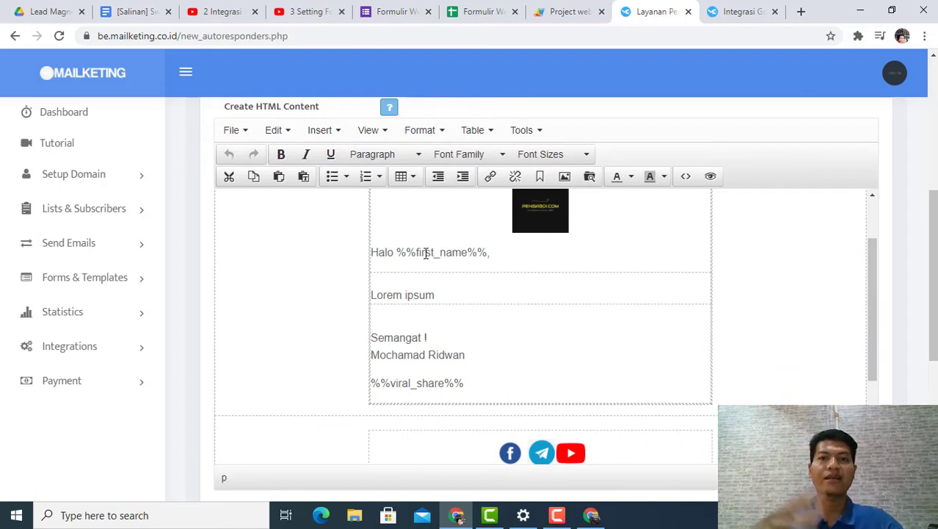
left_click_drag(438, 293, 395, 295)
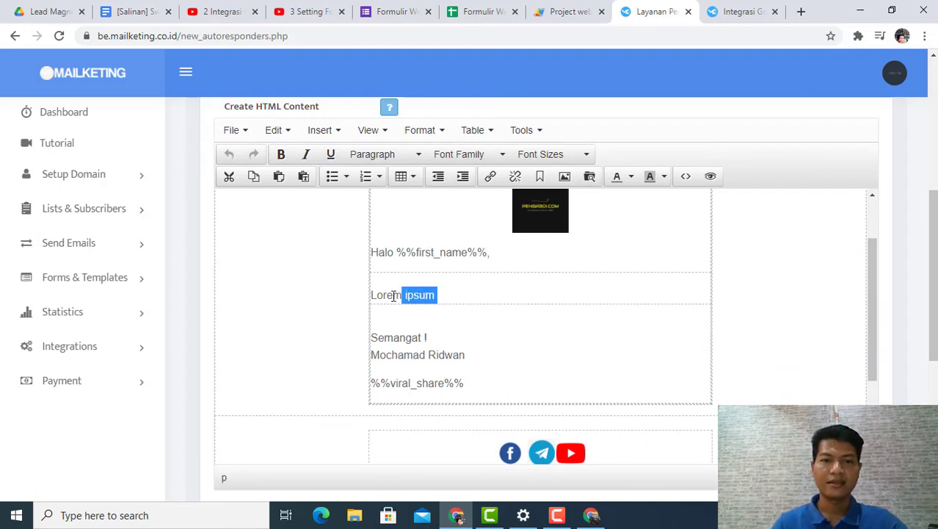
left_click(362, 297)
left_click(437, 295)
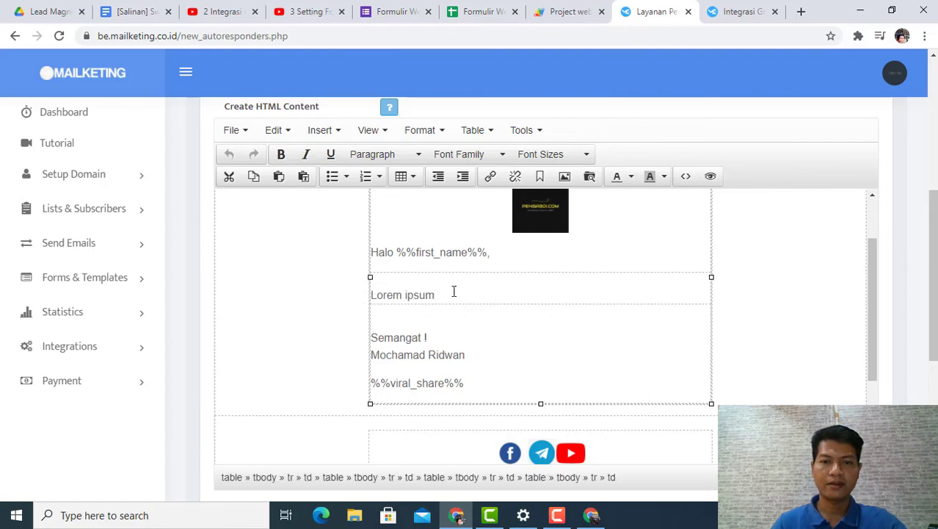
key("BackSpace")
key("BackSpace")
key("BackSpace")
key("BackSpace")
key("BackSpace")
key("BackSpace")
key("BackSpace")
key("BackSpace")
key("BackSpace")
key("BackSpace")
key("BackSpace")
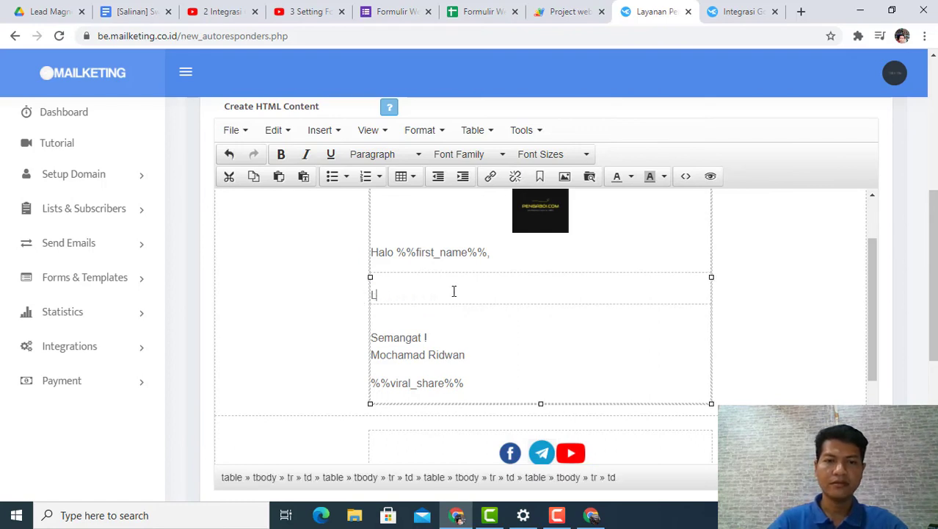
scroll(436, 260, "up", 1)
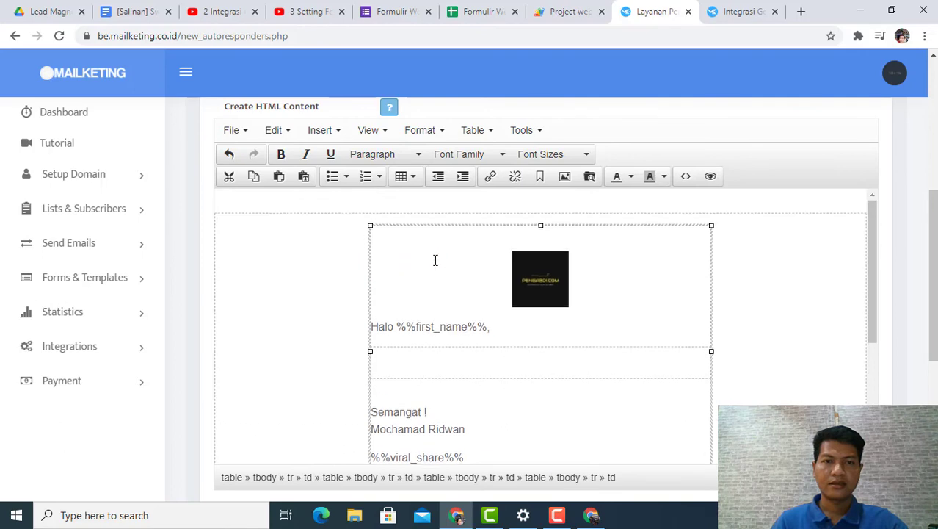
scroll(437, 287, "up", 3)
scroll(436, 291, "down", 4)
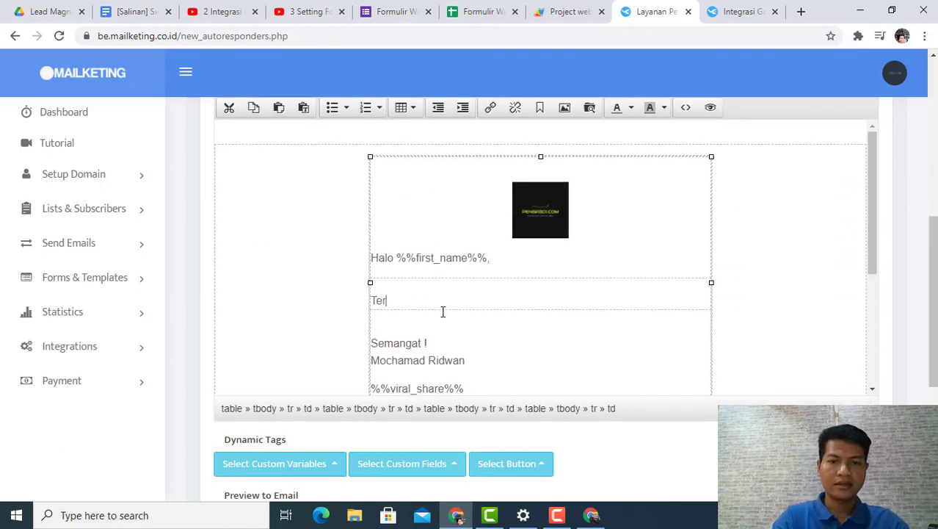
type("Terima kasih sudah mendaftar di Webinar Essenzo, Peluang Bisnis Herbal.")
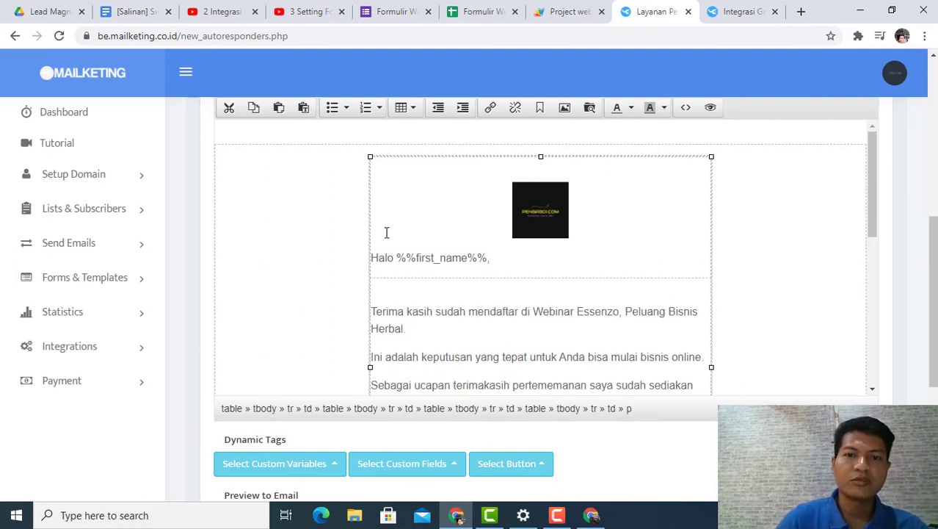
Step: Save the autoresponder and send an email preview to the saved personal e-mail address
scroll(413, 262, "down", 5)
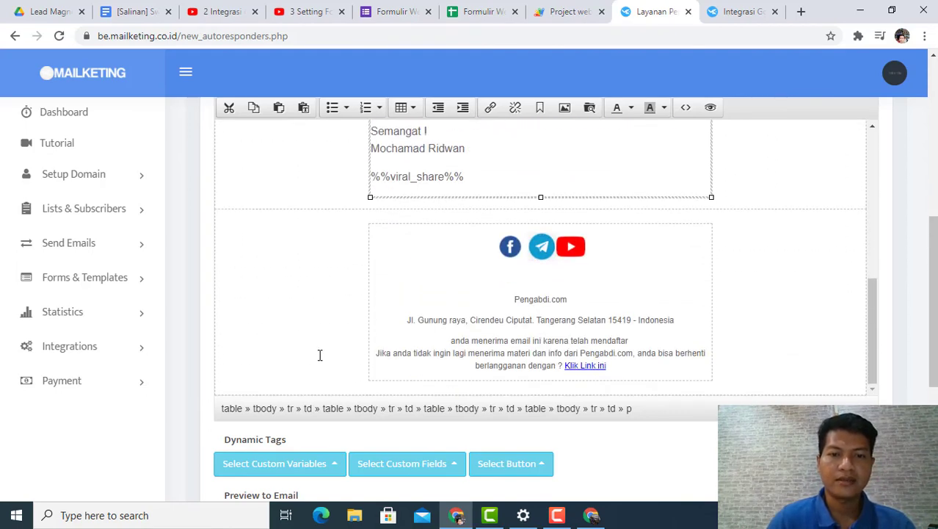
scroll(367, 371, "down", 5)
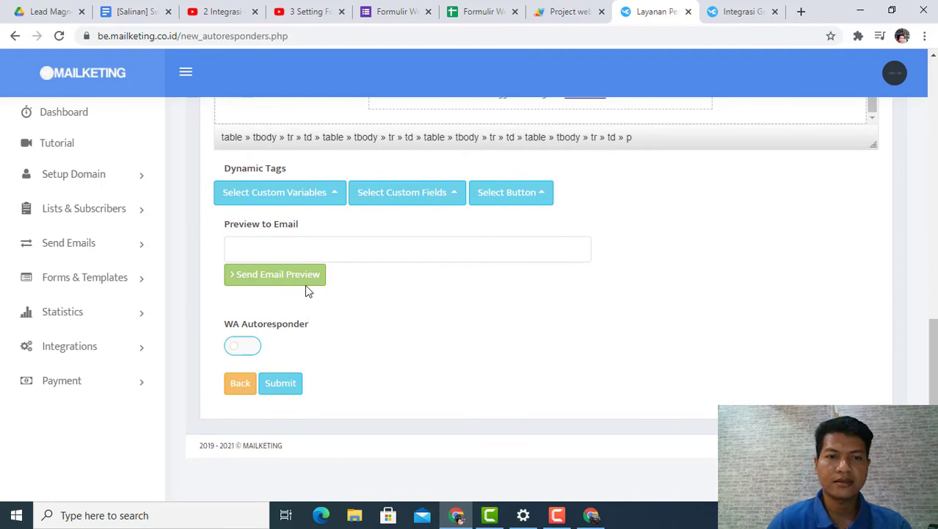
left_click(303, 246)
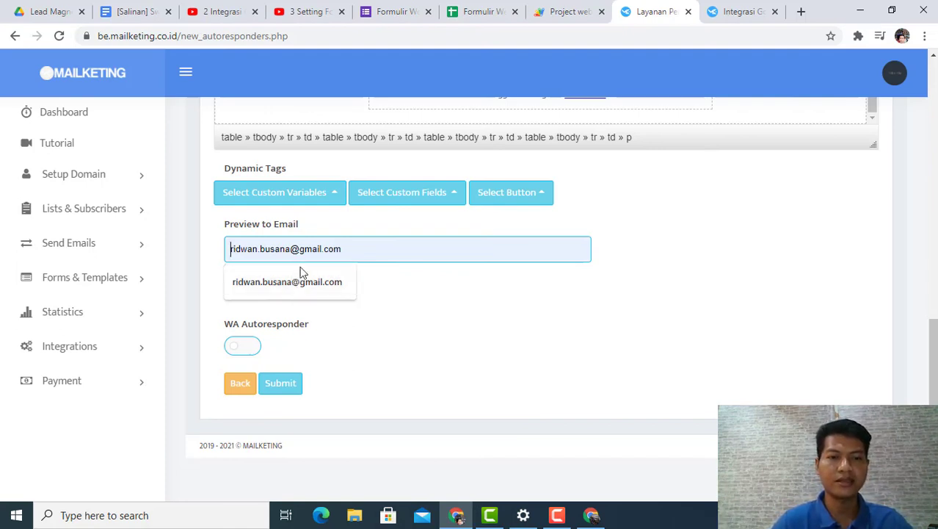
left_click(293, 281)
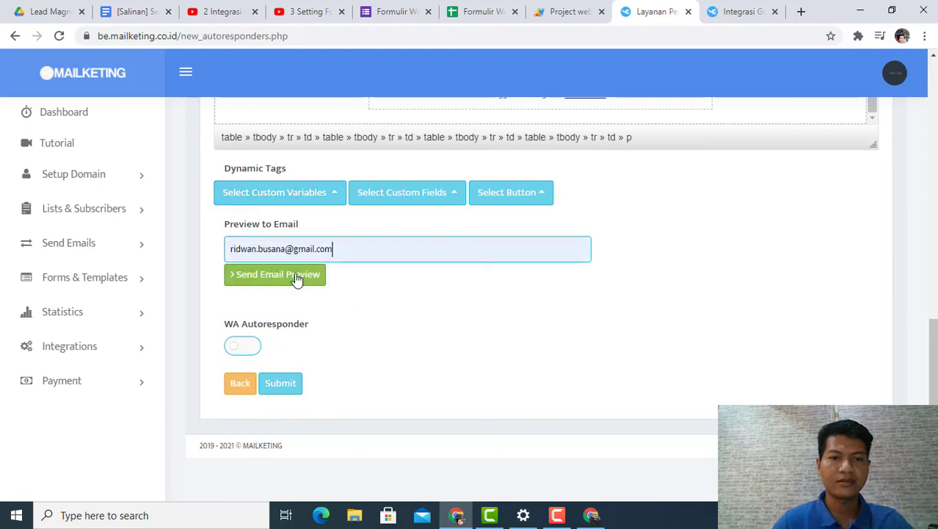
left_click(280, 383)
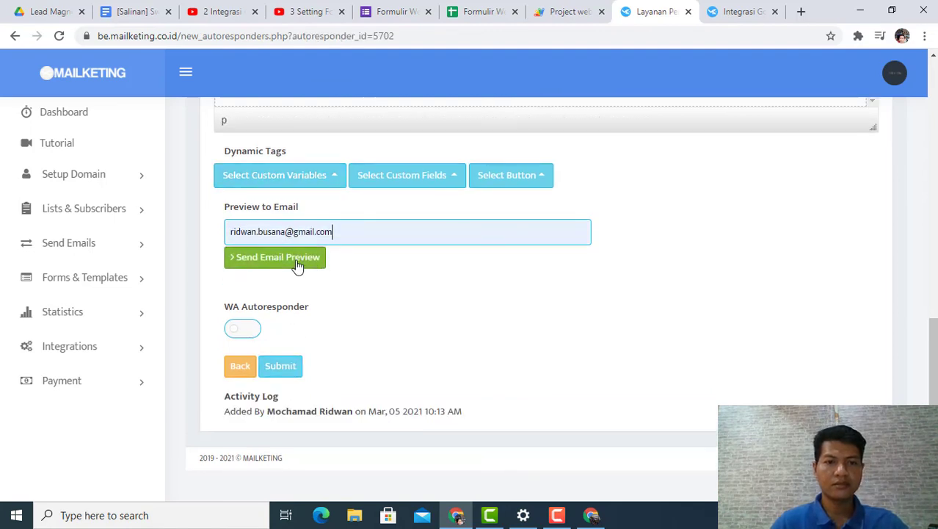
left_click(294, 259)
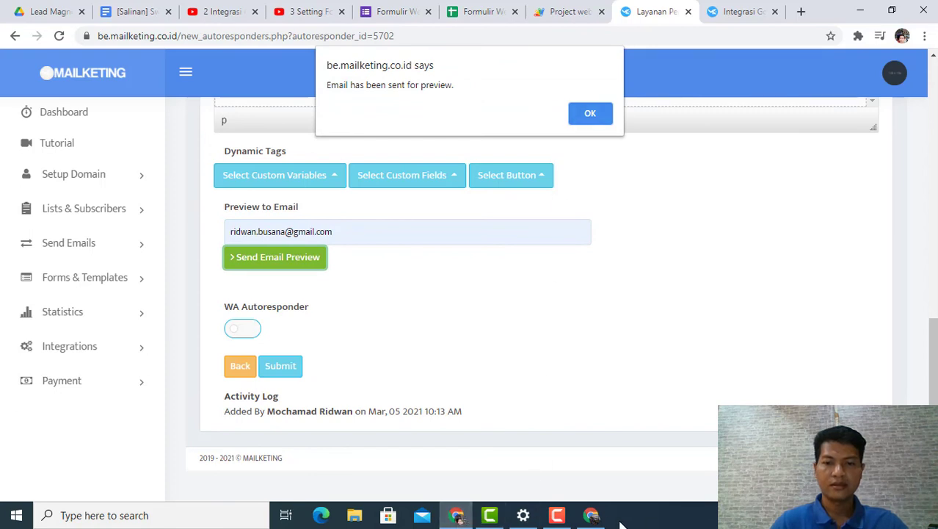
Step: Switch to the other Chrome window, open the Gmail inbox in a new tab, and review the preview email "Selamat Datang Peserta Webinar Essenzo"
left_click(597, 520)
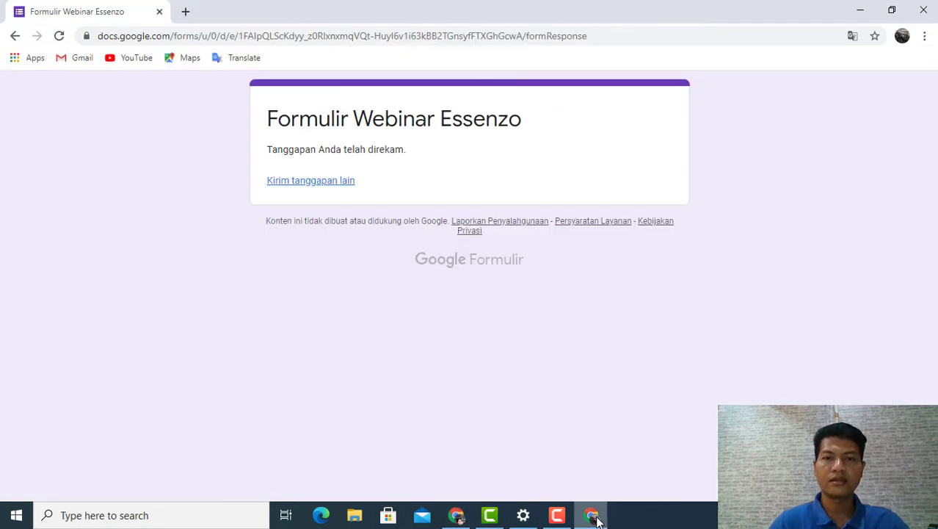
left_click(184, 12)
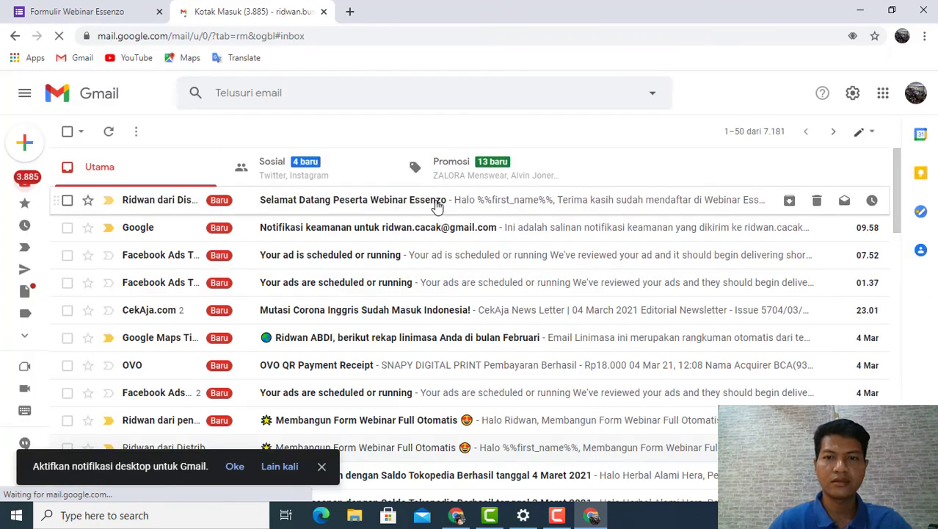
left_click(437, 208)
scroll(437, 272, "down", 5)
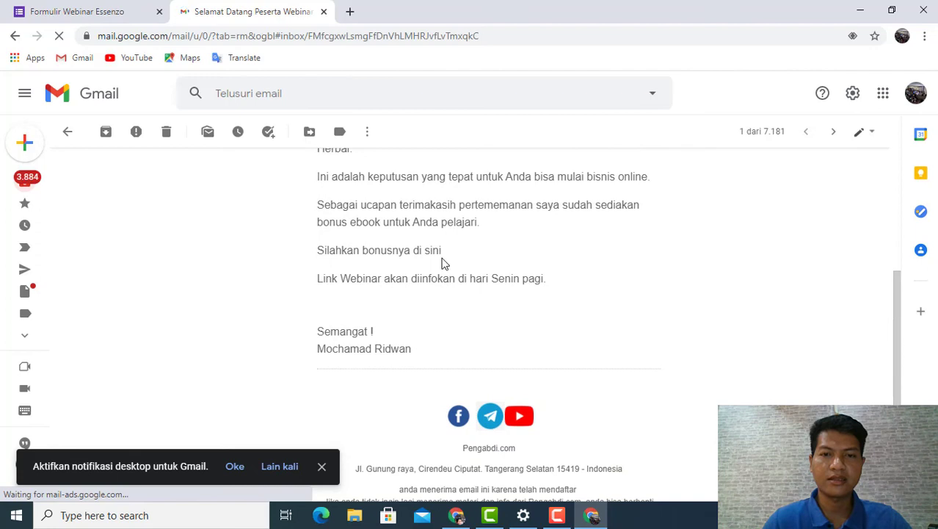
left_click_drag(413, 251, 464, 249)
left_click(403, 269)
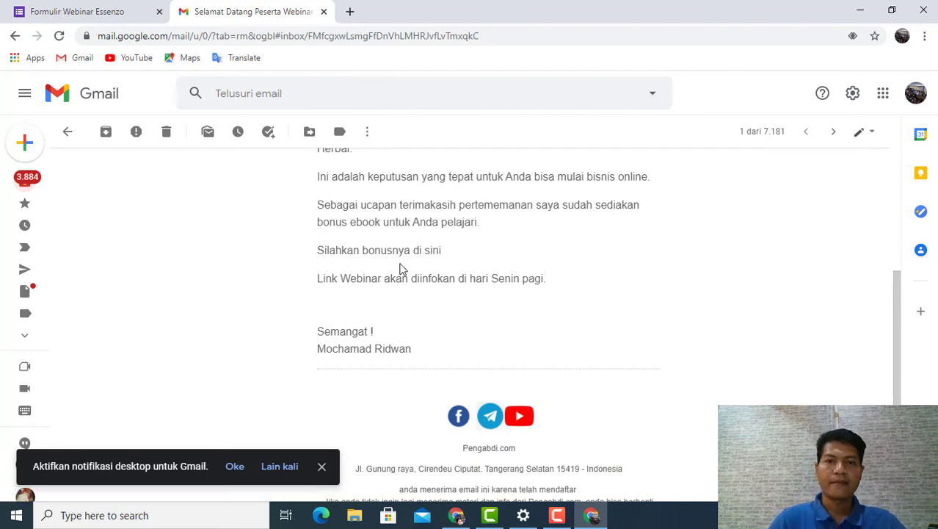
scroll(390, 271, "down", 4)
scroll(343, 292, "up", 6)
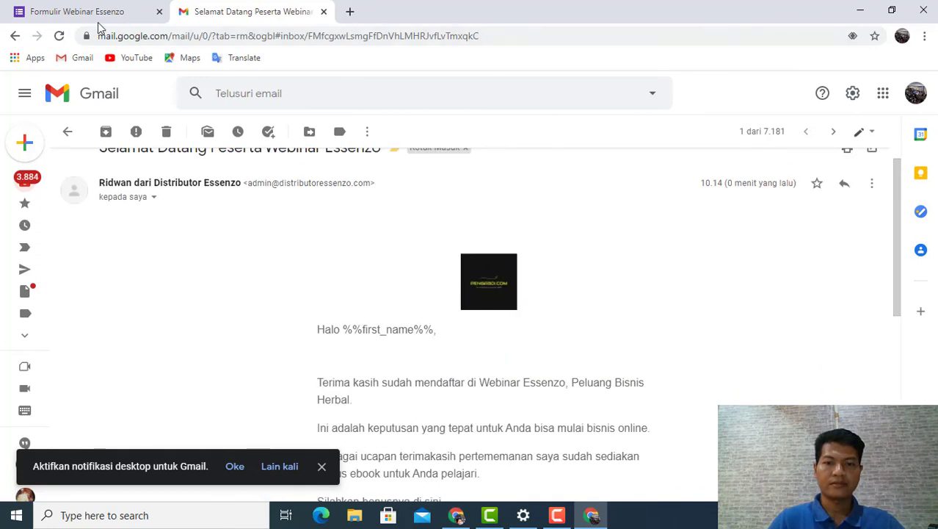
Step: Return to Mailketing, dismiss the preview notice, and submit the autoresponder with WA Autoresponder left off
left_click(456, 514)
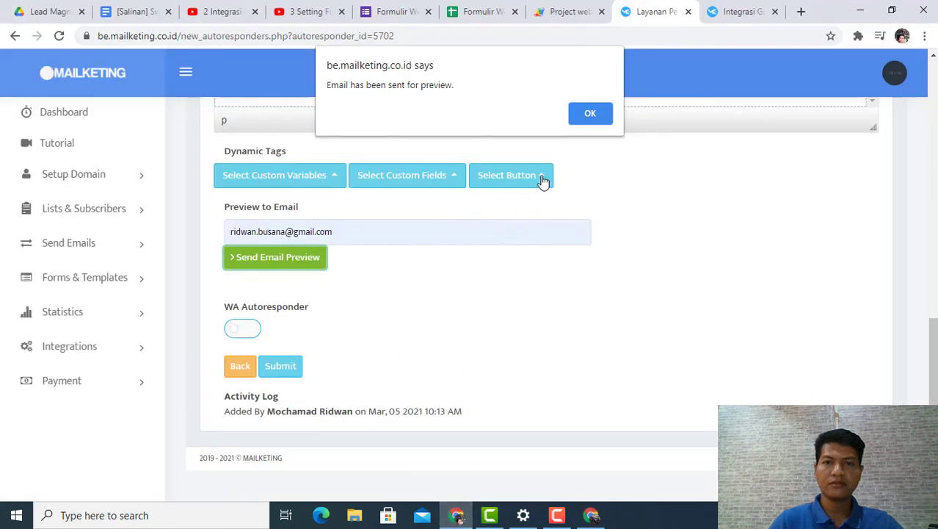
left_click(584, 113)
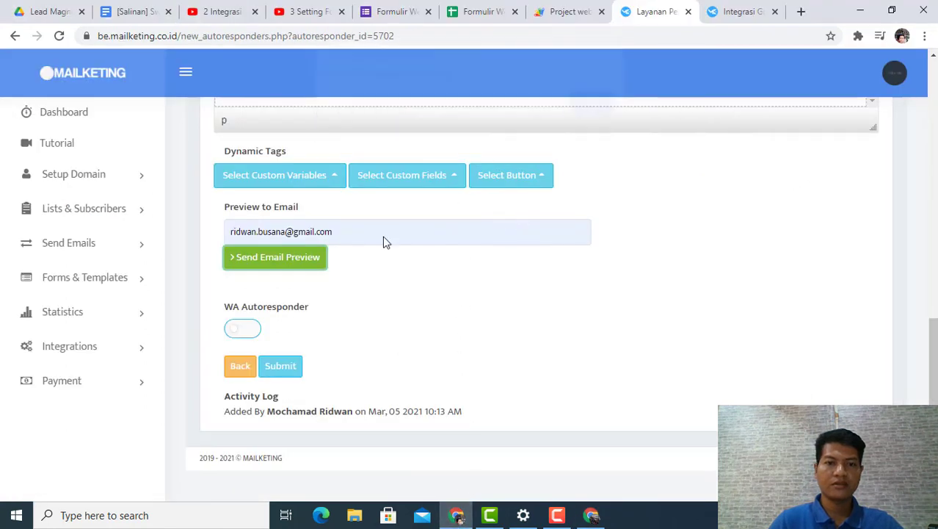
left_click(280, 366)
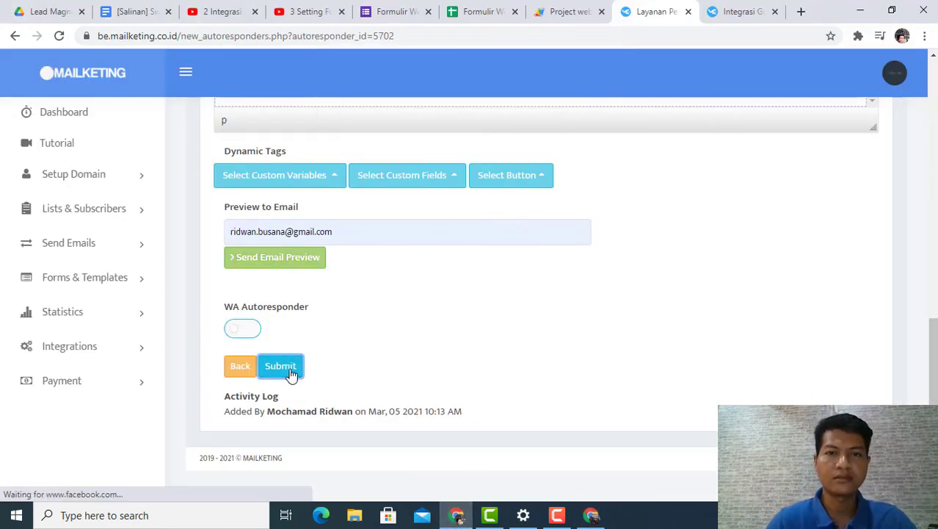